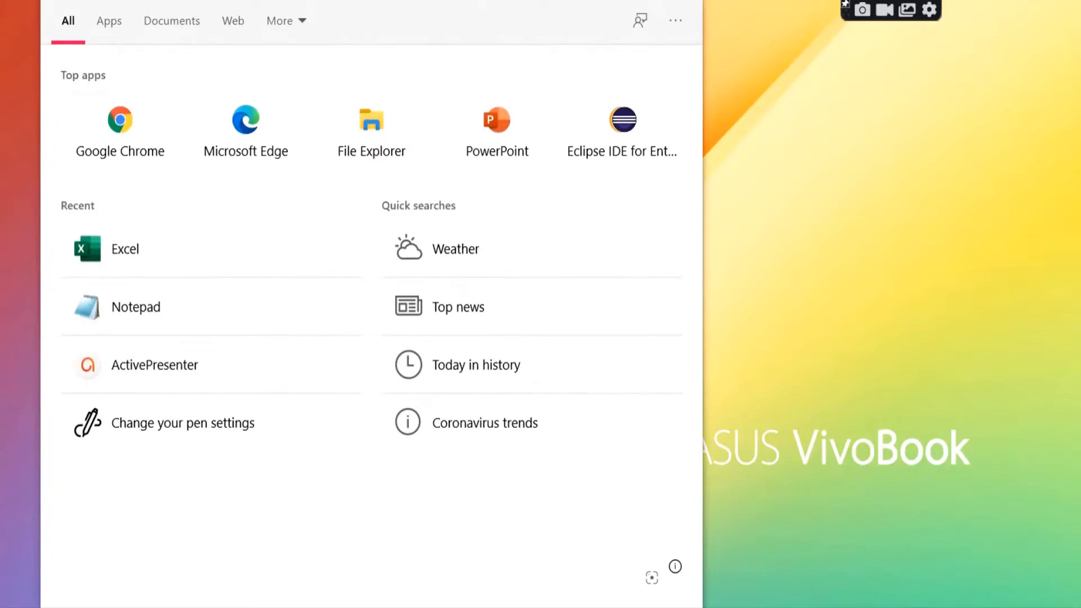
Step: Open Excel with a blank workbook and enter the header "Sl no" in cell A1
click(150, 248)
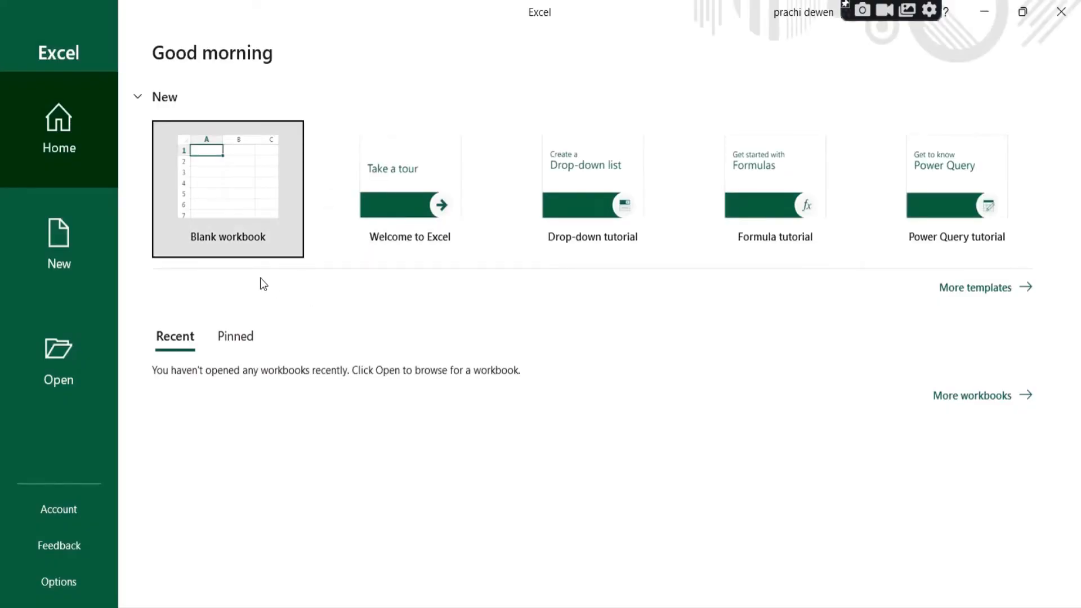
click(228, 190)
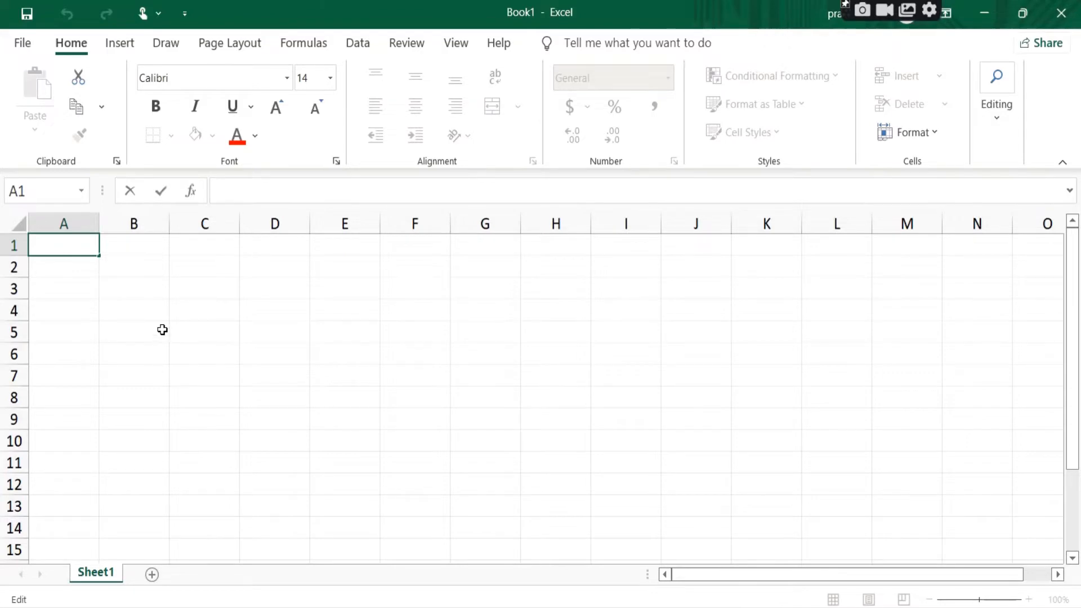
text(Sl no)
key(Tab)
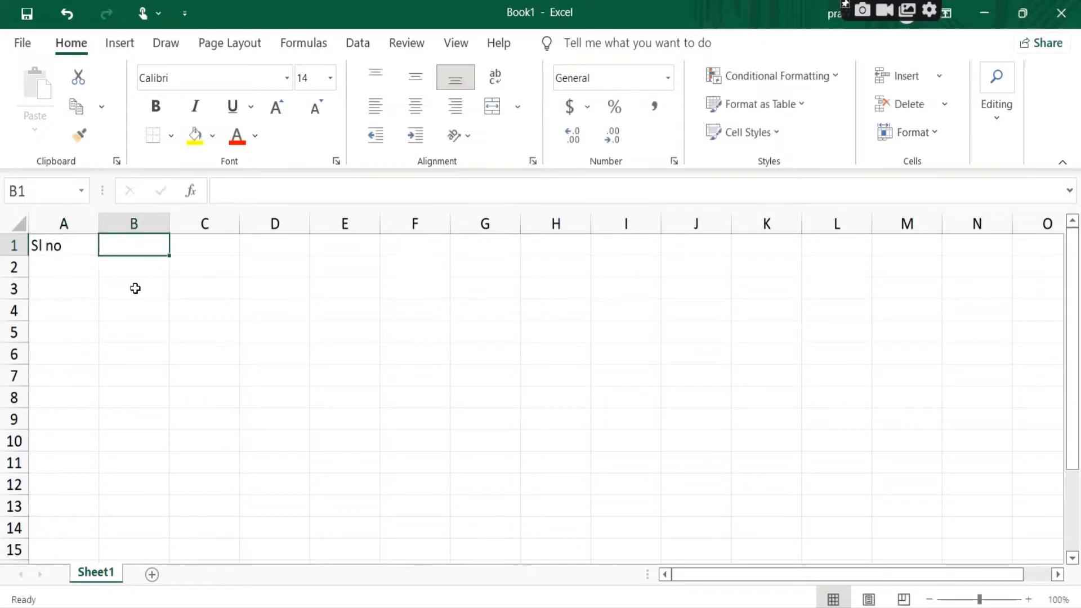
Step: Enter the header "Name" in cell B1 and "Emp id" in cell C1
text(NAME)
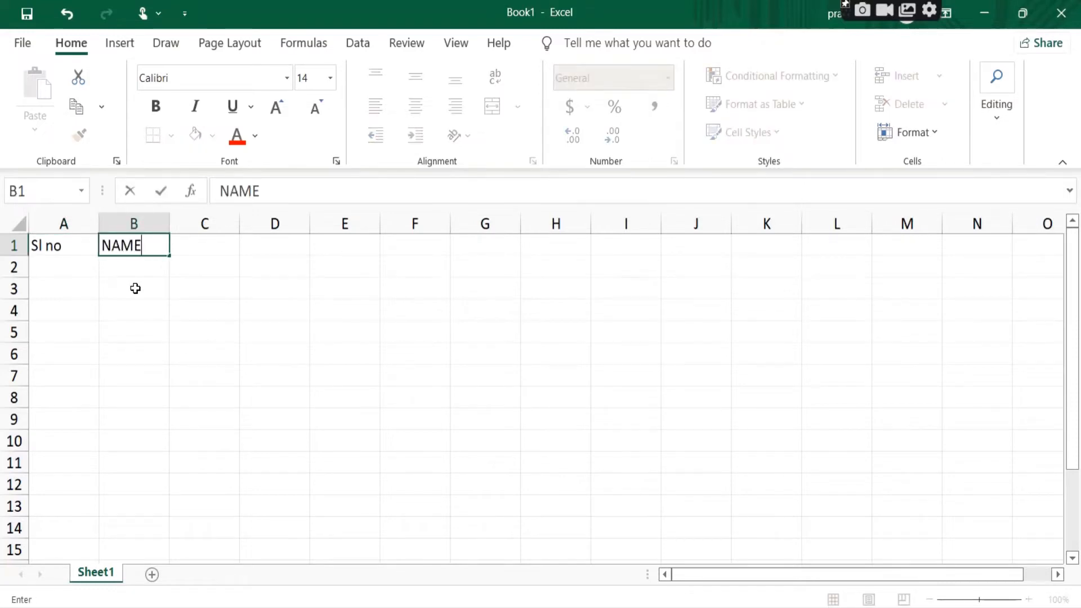
key(BackSpace)
key(BackSpace)
key(BackSpace)
text(ame)
key(Tab)
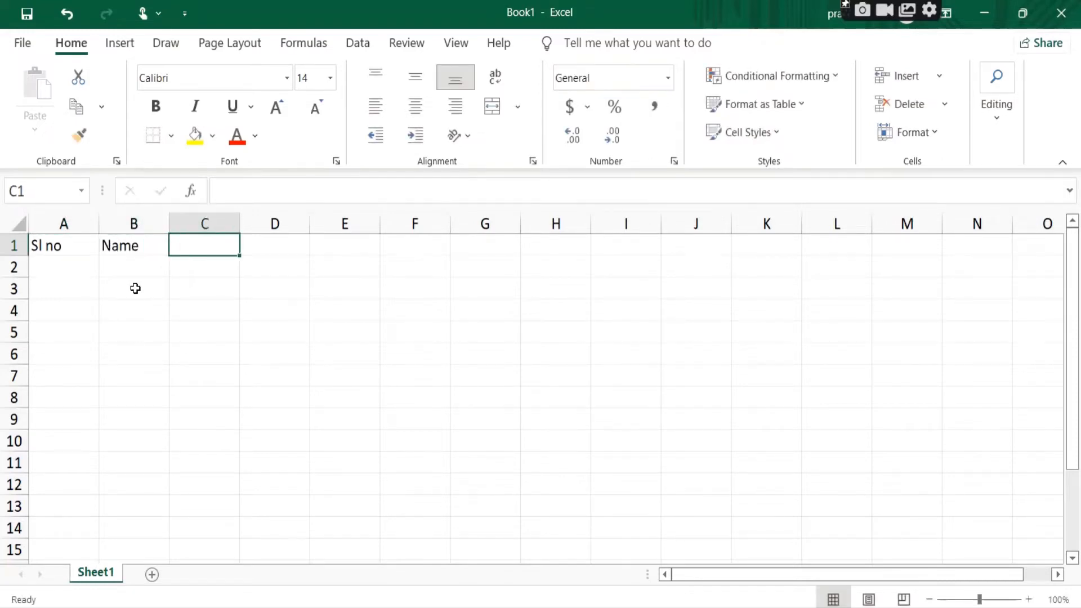
text(Emp id)
key(Tab)
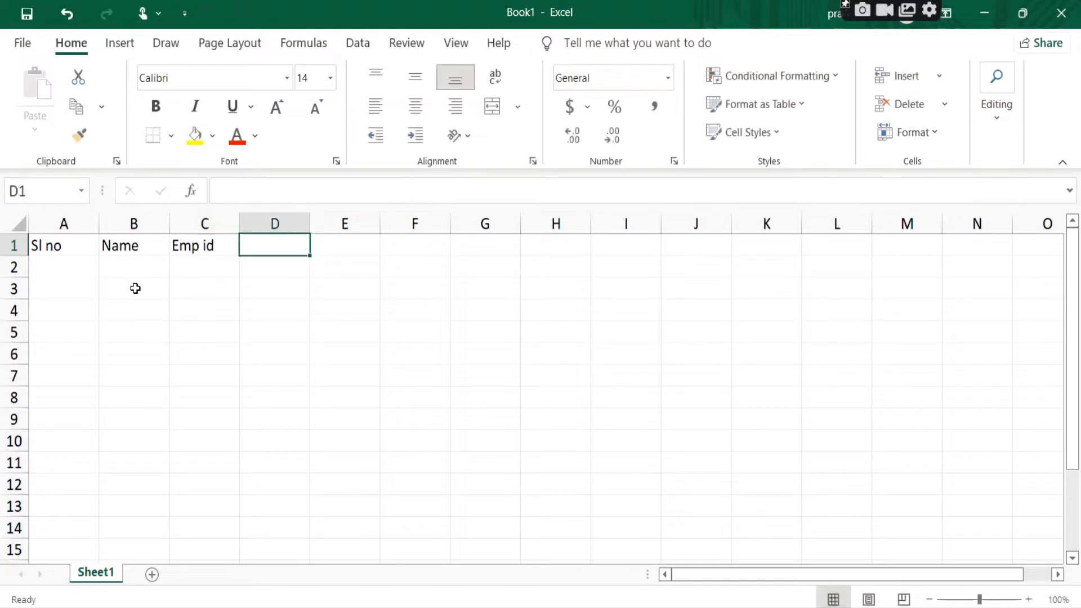
Step: Enter the header "Salary" in cell D1 and return to the start of the following row
text(sA)
key(BackSpace)
key(BackSpace)
text(S)
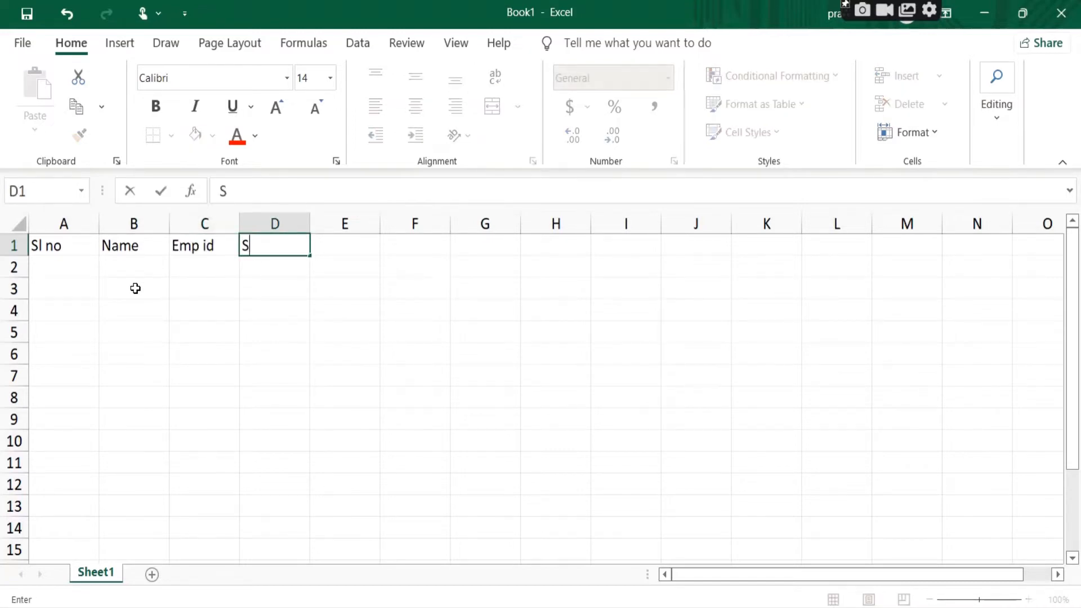
text(alary)
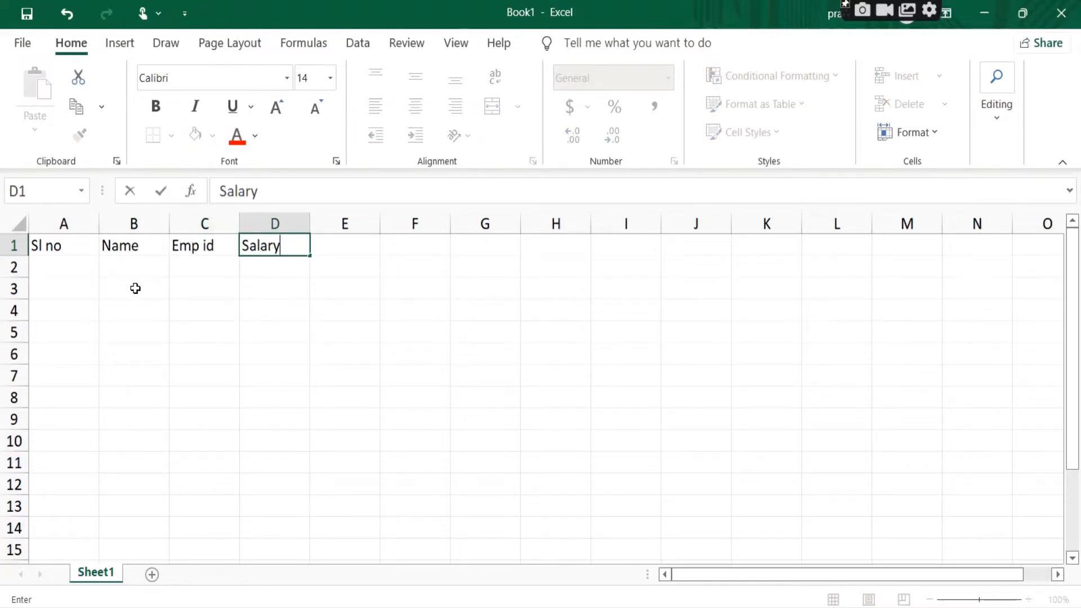
key(Return)
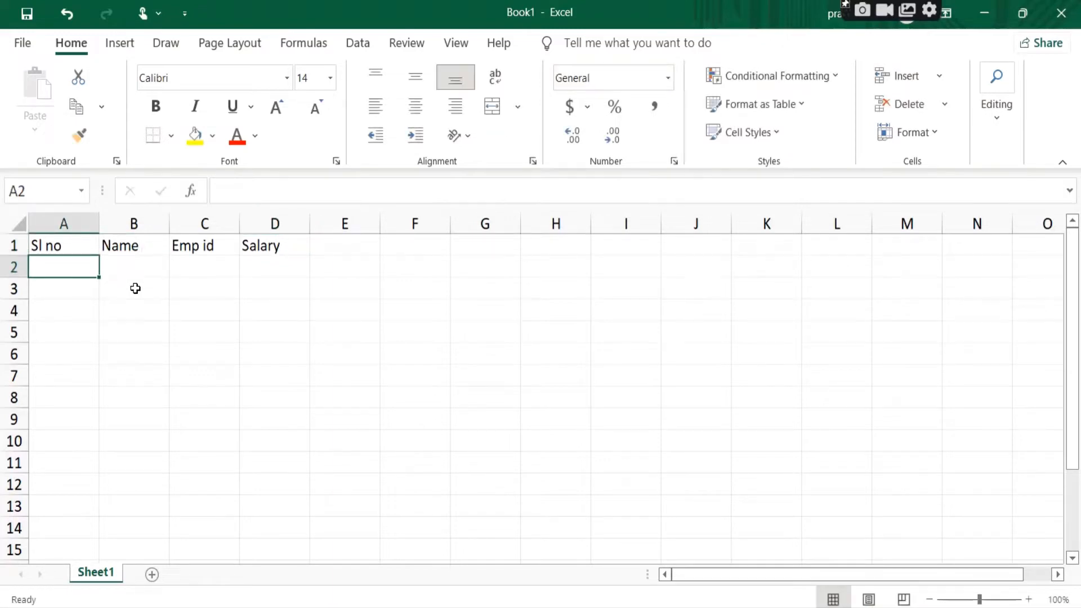
Step: Fill row 2 with serial number 1, the first employee's name and ID, and salary 5000
text(1)
key(Tab)
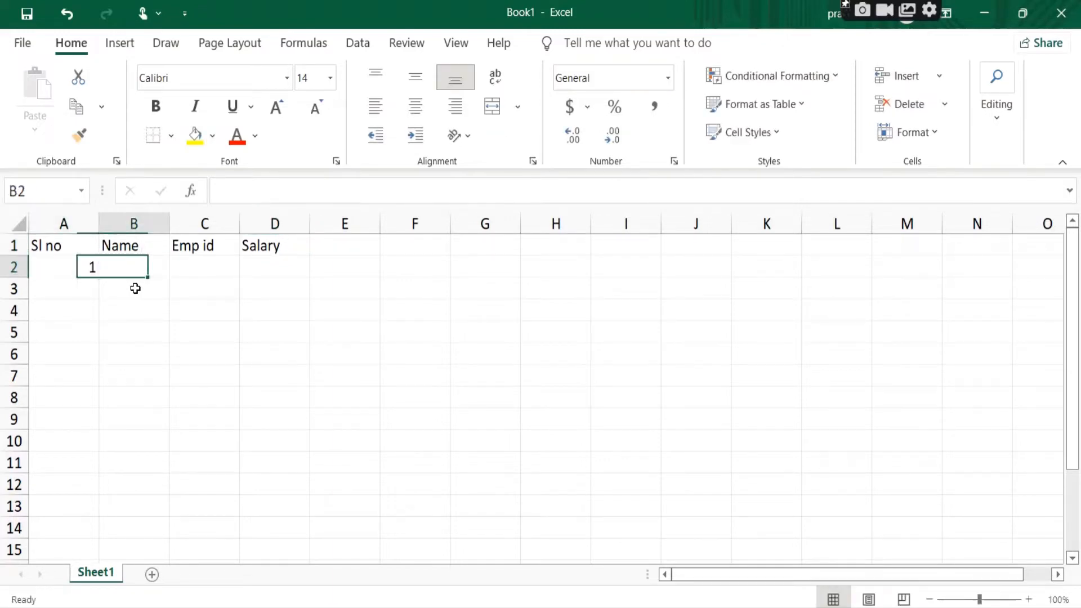
text(Rahul)
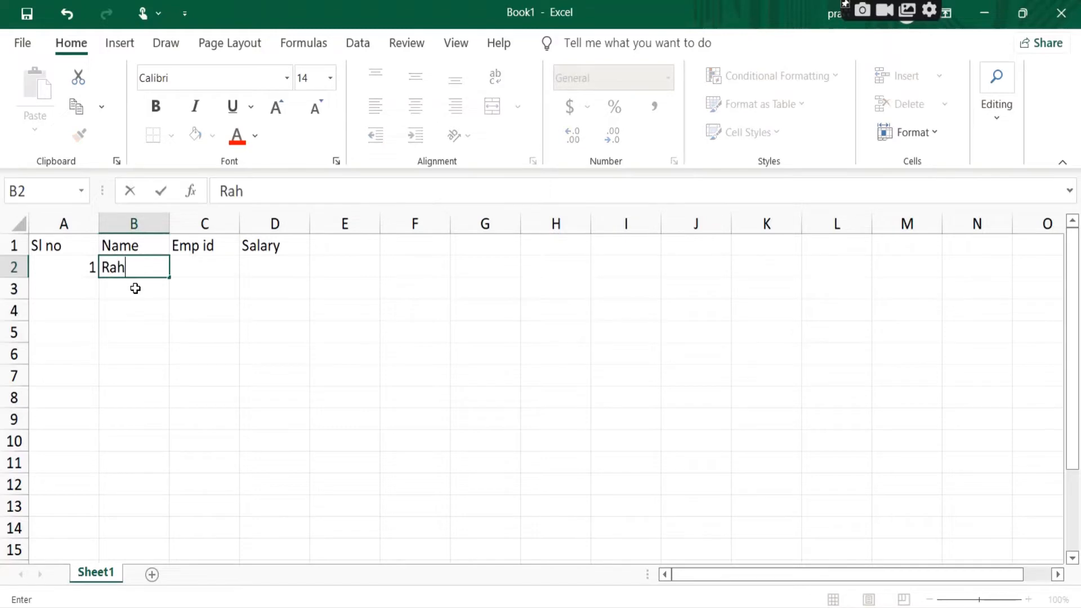
key(Tab)
text(101)
key(Tab)
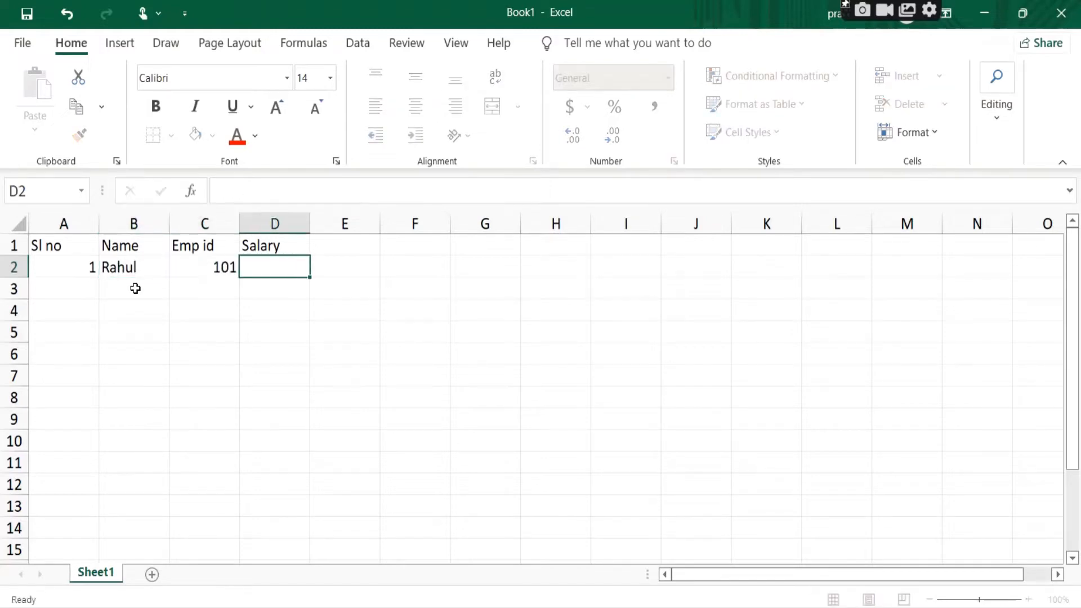
text(5000)
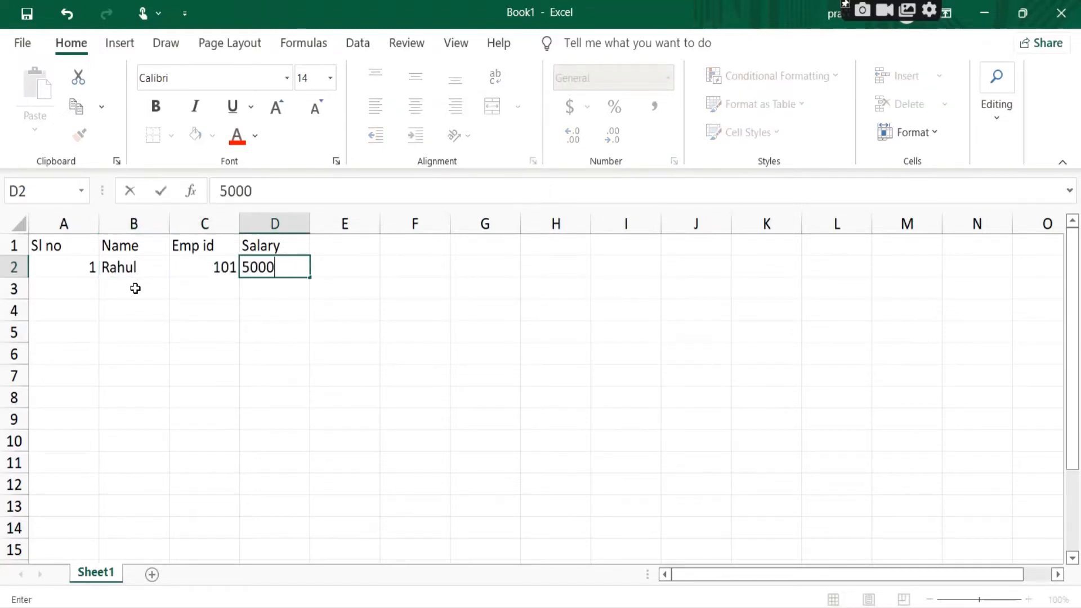
key(Return)
Step: Fill row 3 with serial number 2, the second employee's name and ID, and salary 6000
text(2)
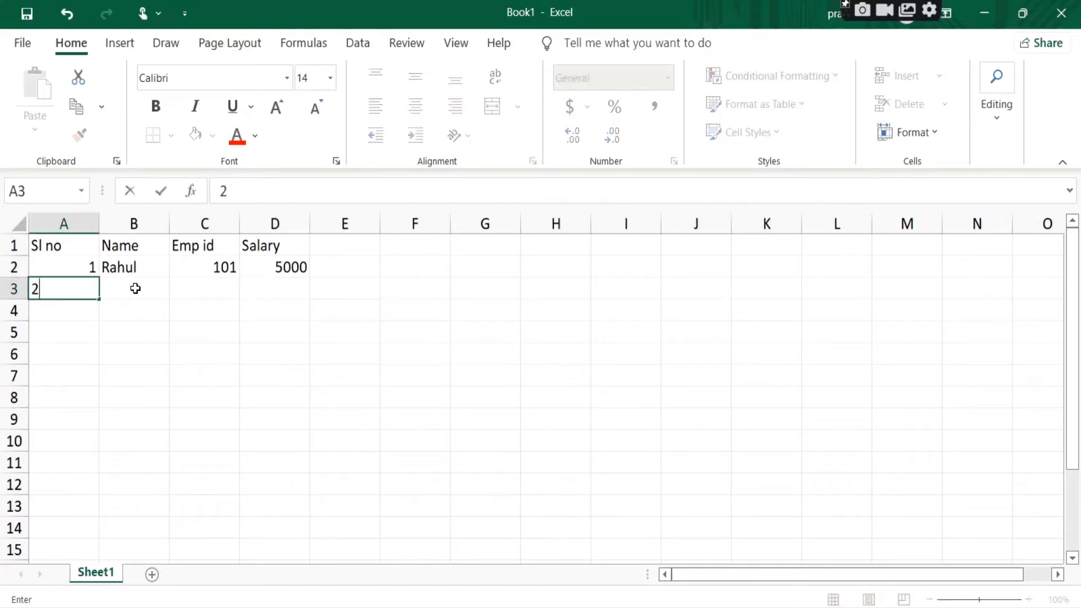
key(Tab)
text(Shyam)
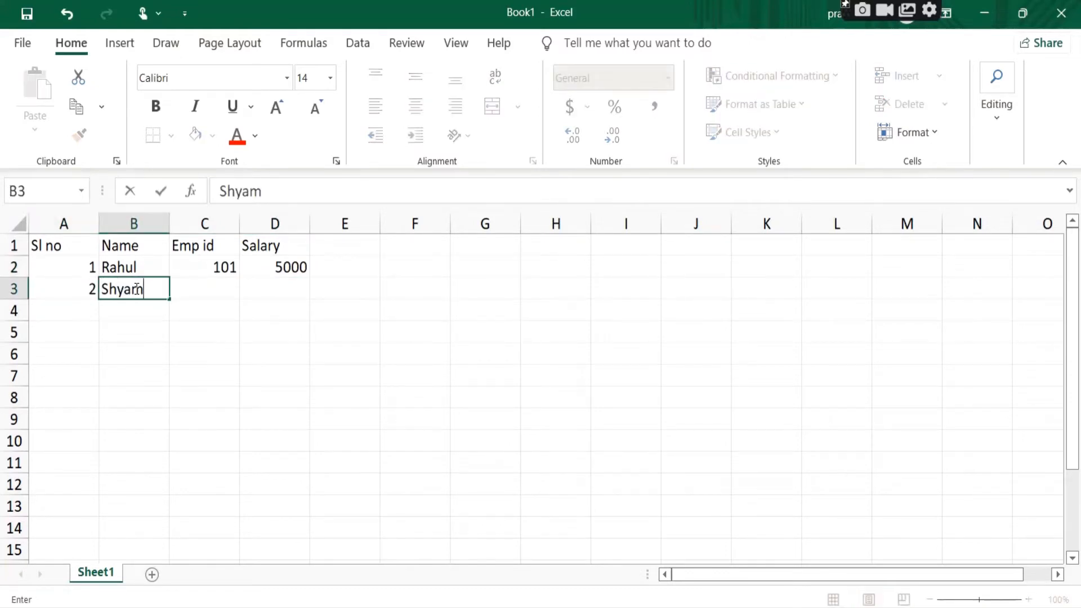
key(Tab)
text(101)
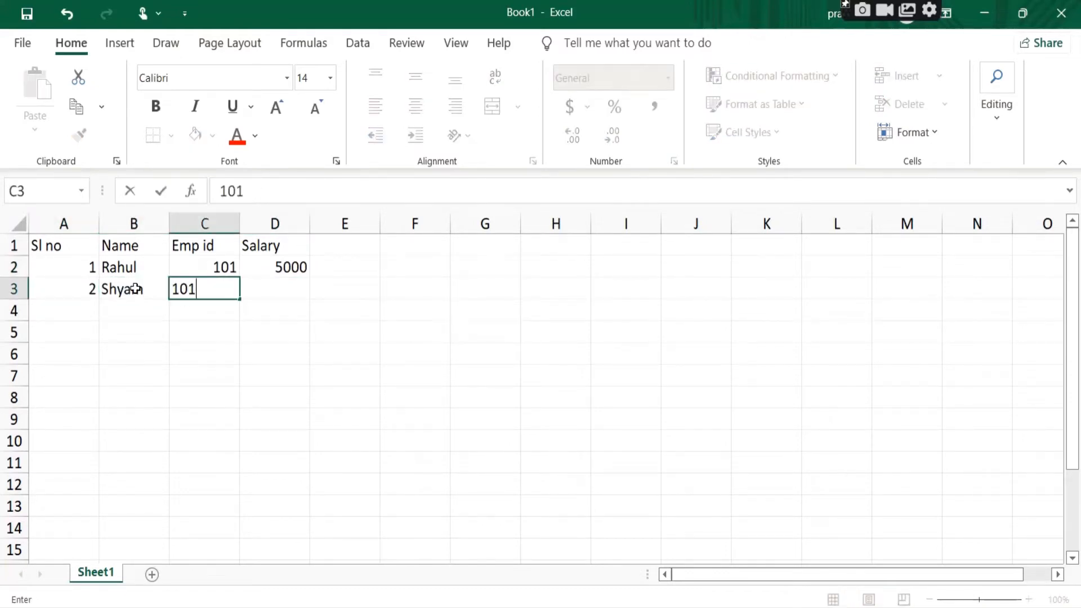
key(BackSpace)
text(2)
key(Tab)
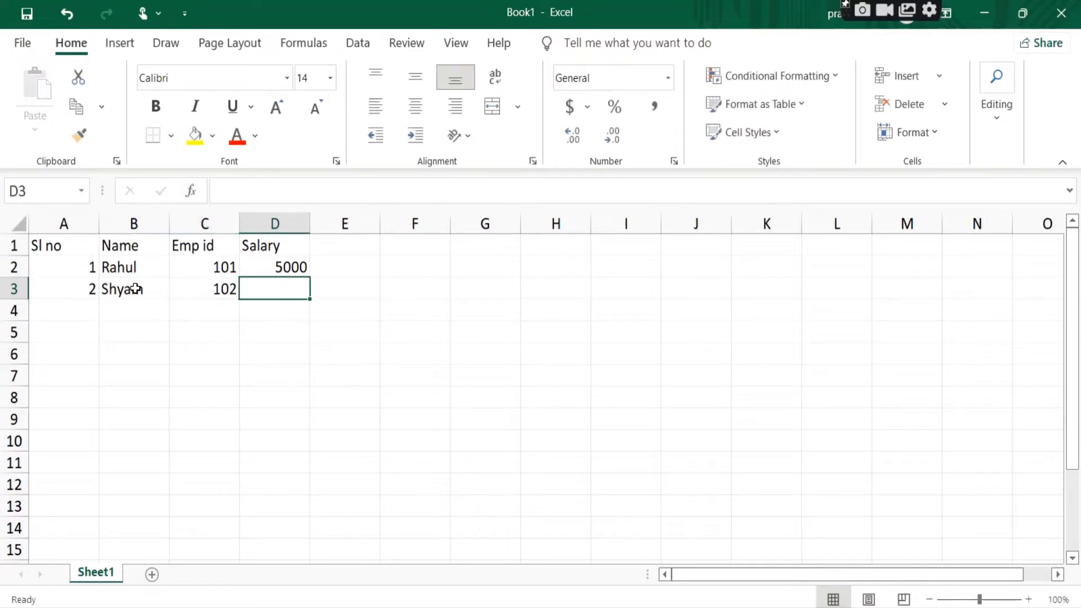
text(6000)
key(Return)
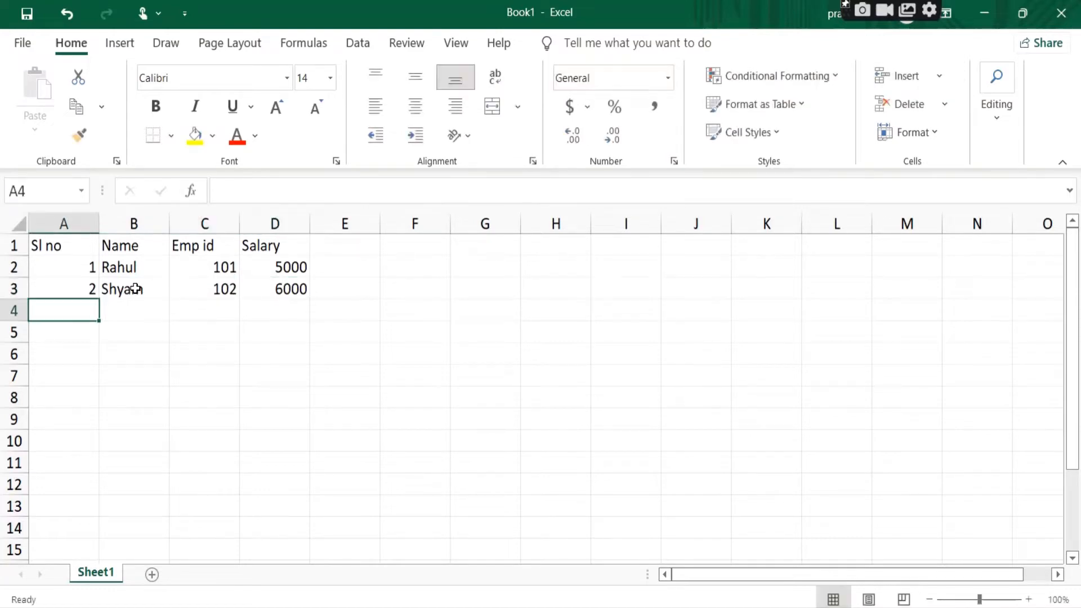
drag(14, 267, 21, 290)
click(289, 391)
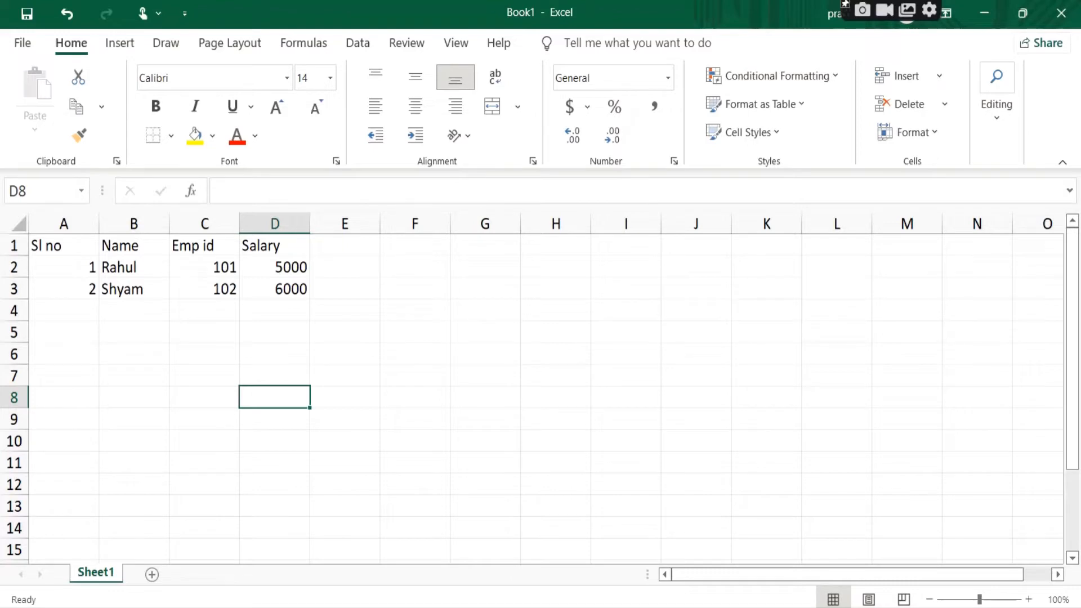
Step: Switch to Notepad and write the heading "Insert comments" with a line of dashes beneath it
key(alt+Tab)
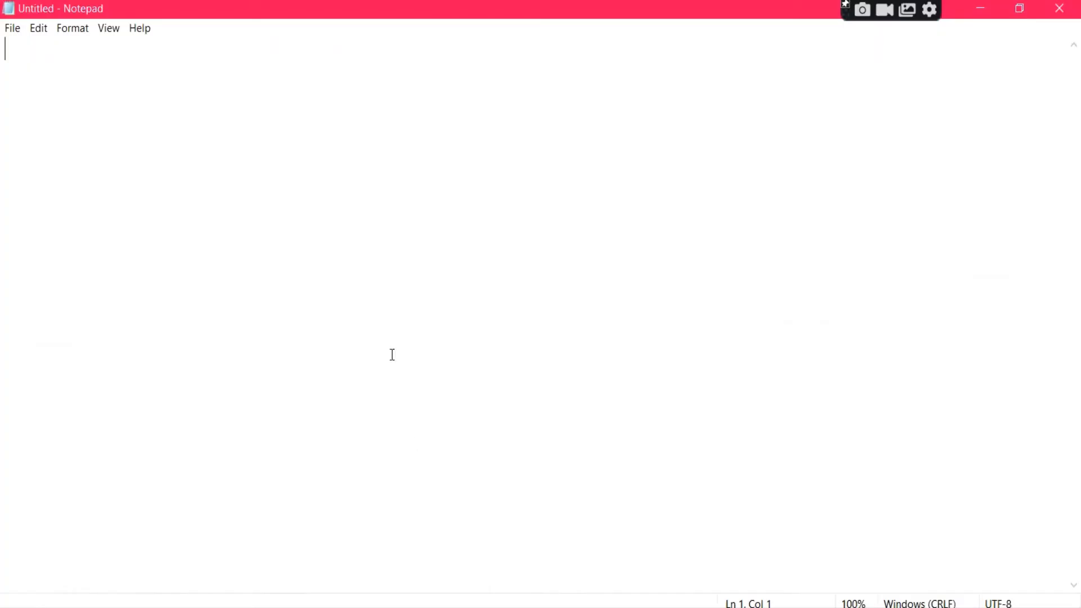
text(Insert omm)
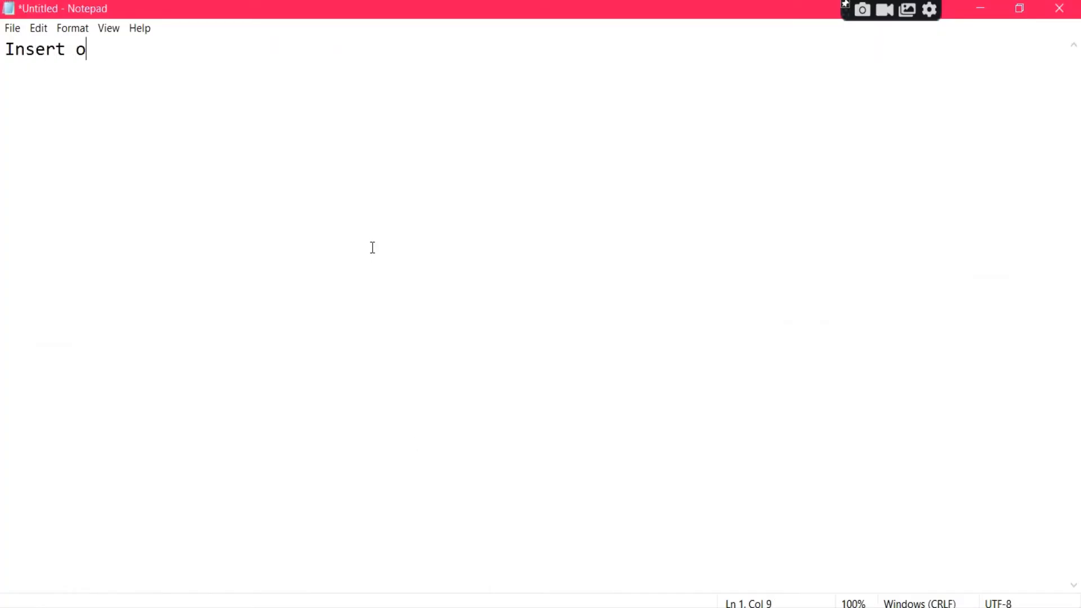
key(BackSpace)
key(BackSpace)
key(BackSpace)
text(comments)
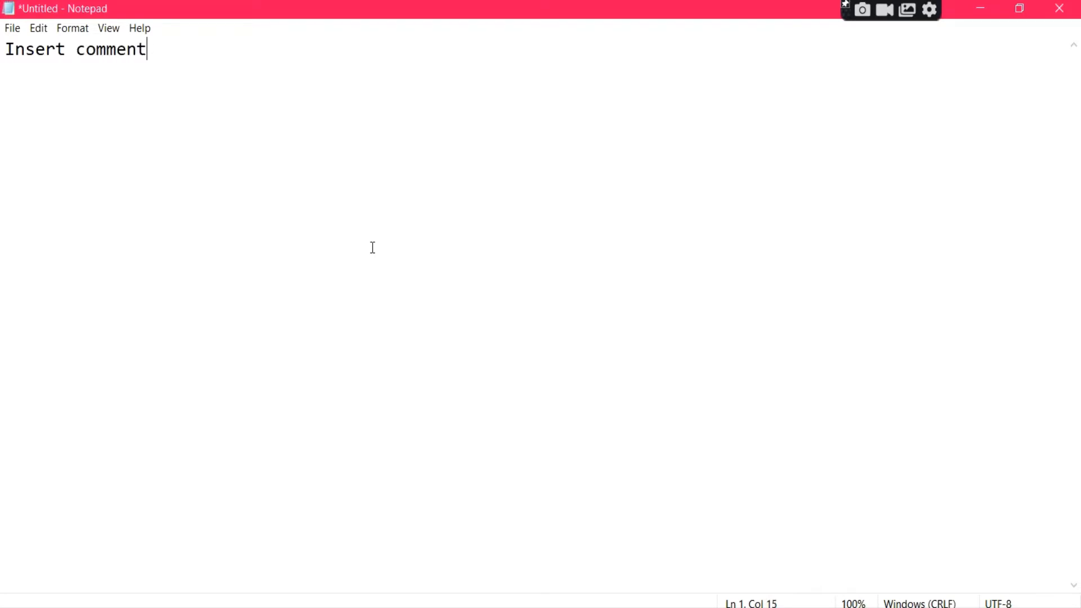
key(Return)
text(----------------)
Step: Write "comments are added to understand the purpose of the cell." on the line below the dashes
key(Return)
text(comment)
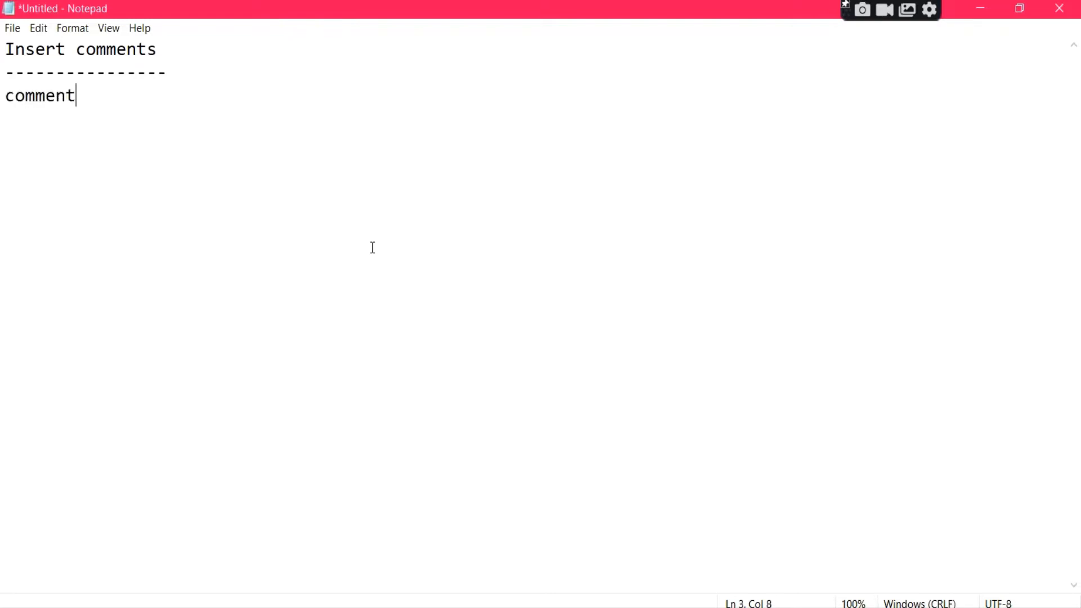
text(s are added to lun)
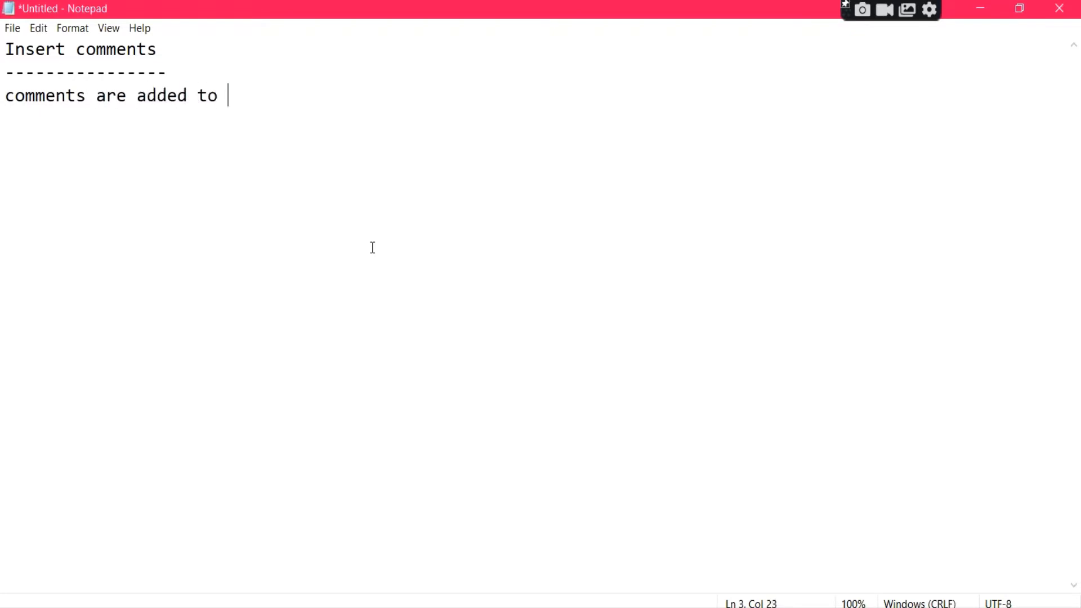
key(BackSpace)
key(BackSpace)
key(BackSpace)
text(understand t)
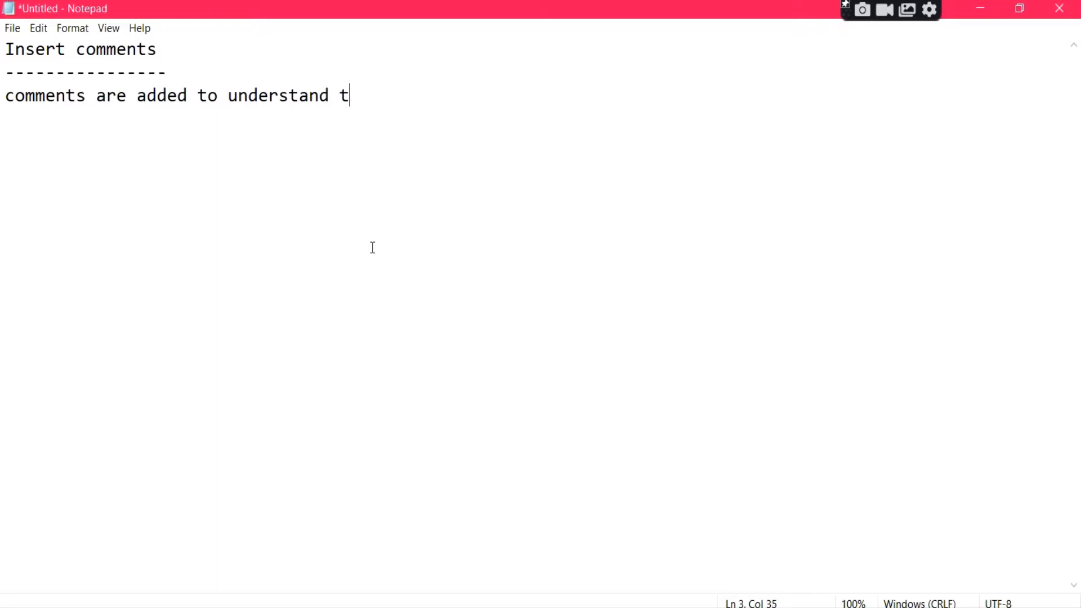
text(he purpose of )
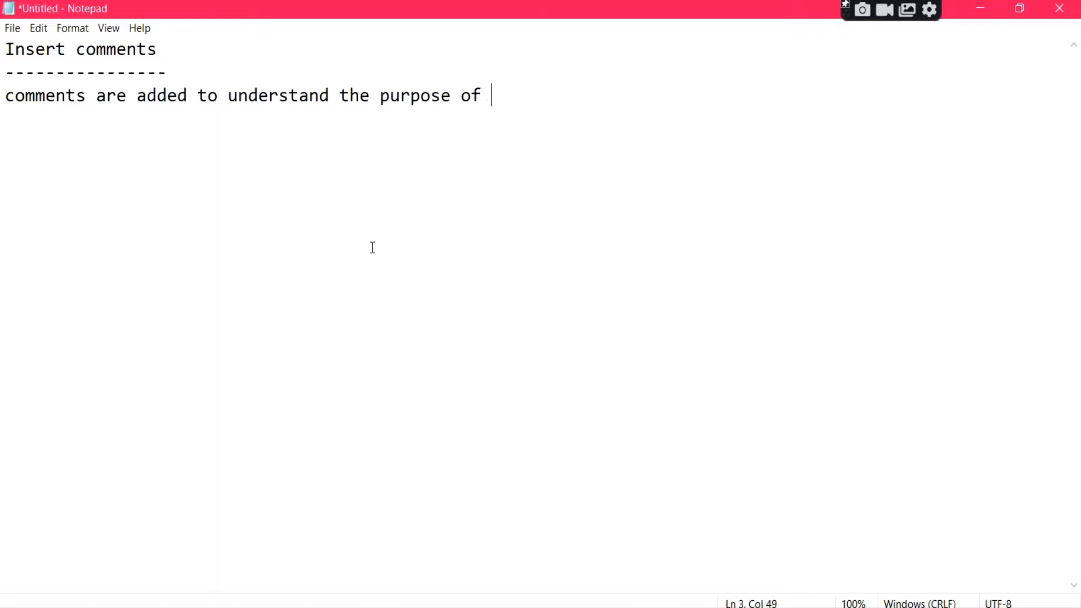
text(the cell.)
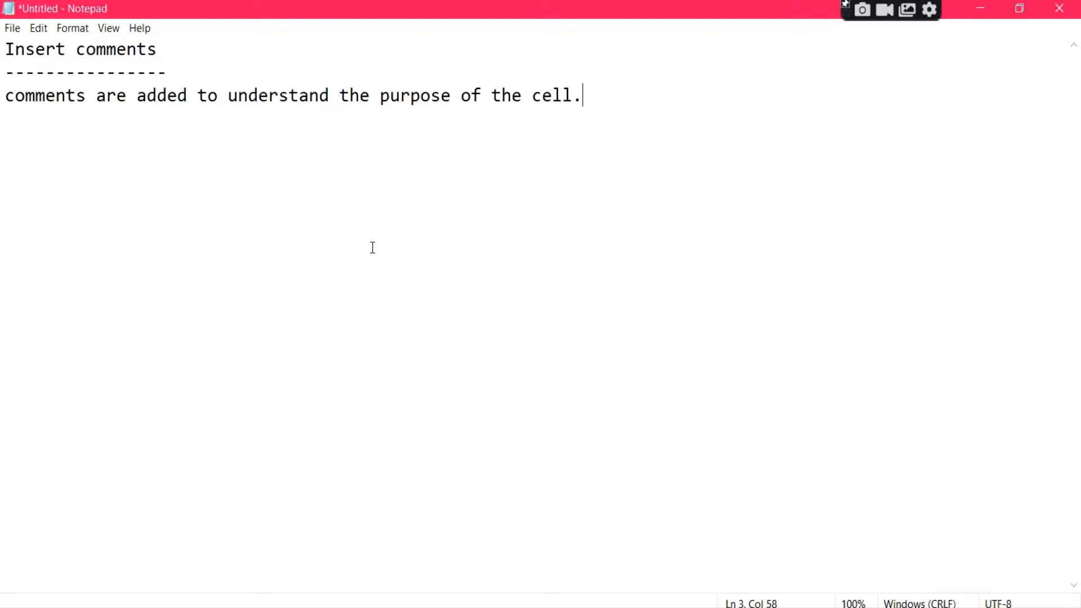
Step: Leave a blank line and write the first list item, "1. Add comment to the cell"
key(Return)
key(Return)
text(1. Add comment to the)
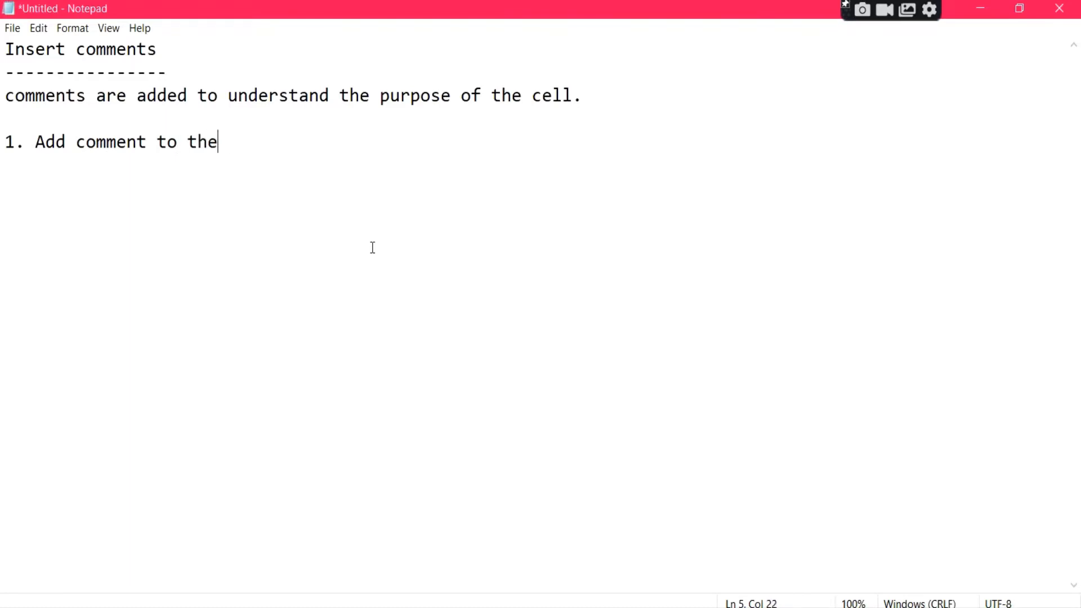
text( cell)
Step: Add the list items "2. Modify comment" and "3. format comment" on separate lines
key(Return)
text(2.)
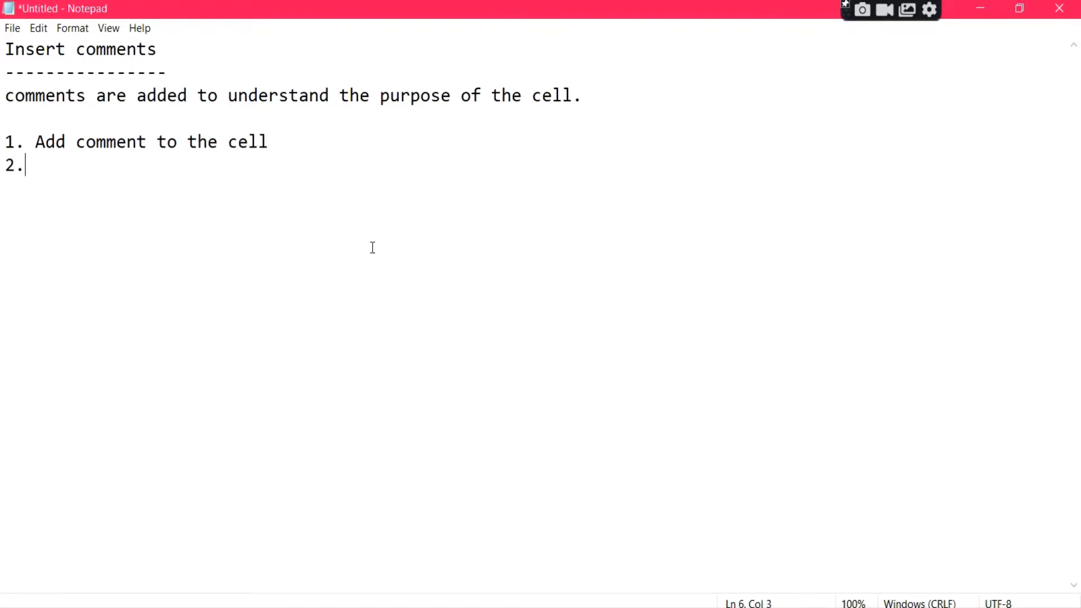
text( Modify )
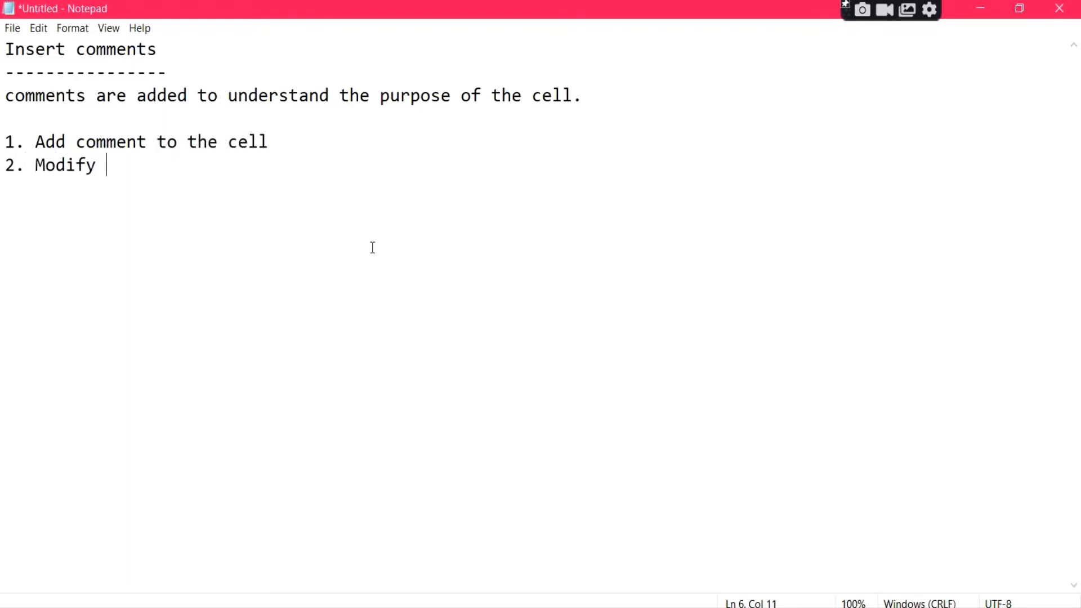
text(comment)
key(Return)
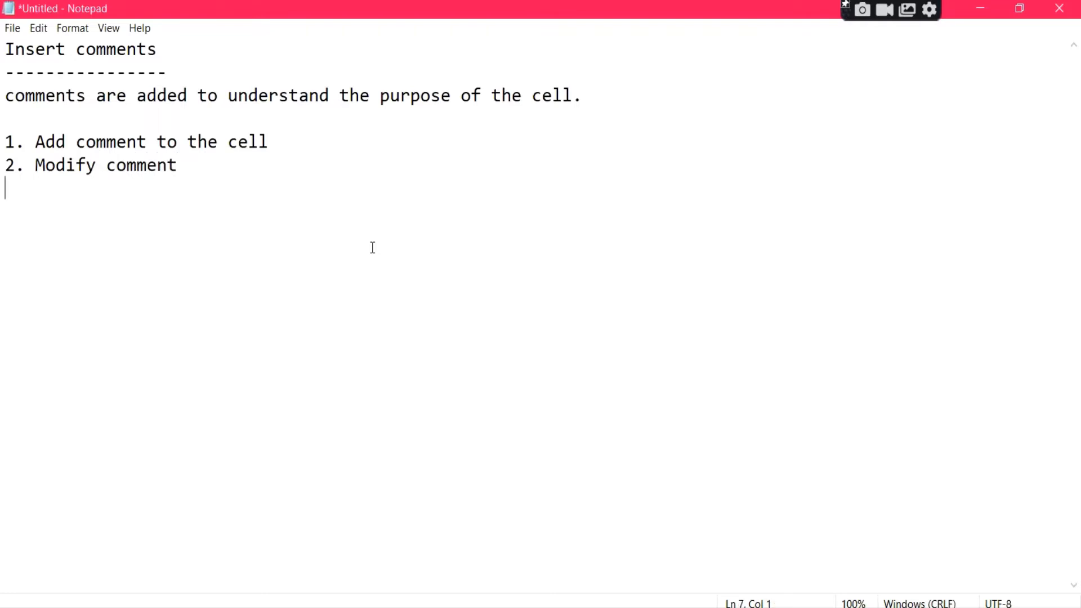
text(3. format comme)
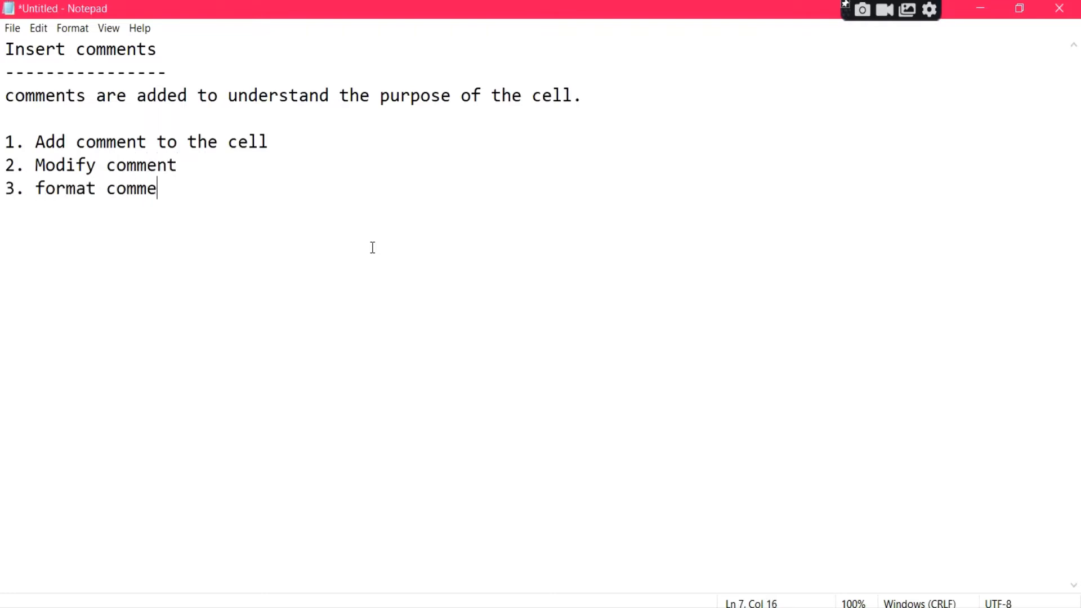
text(nt)
drag(186, 188, 4, 141)
click(202, 221)
Step: Switch back to the Excel workbook and select cell D2, the first employee's salary
key(alt+Tab)
click(454, 369)
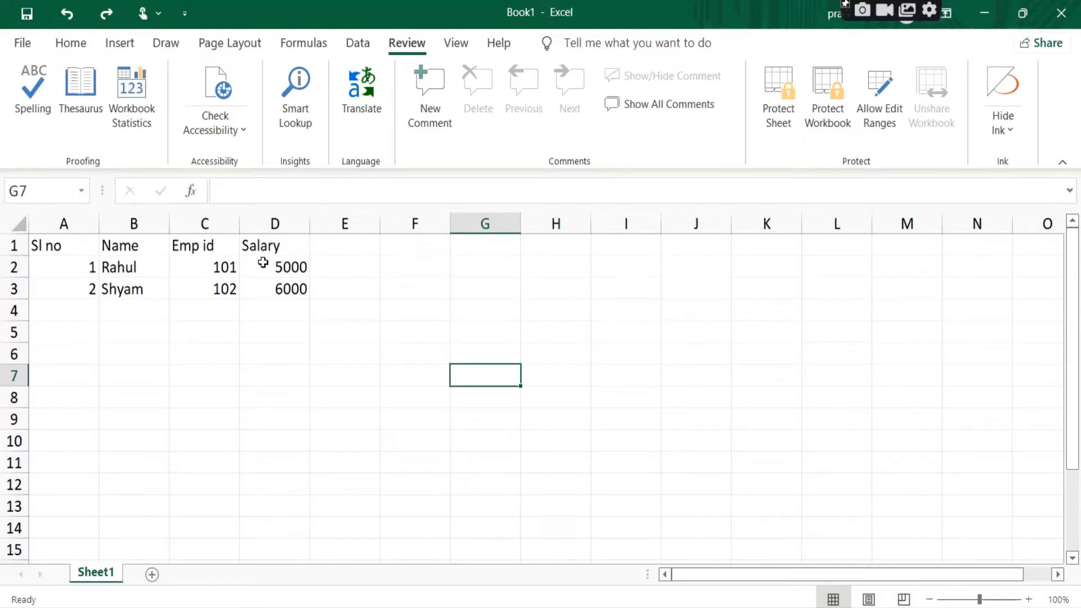
click(285, 267)
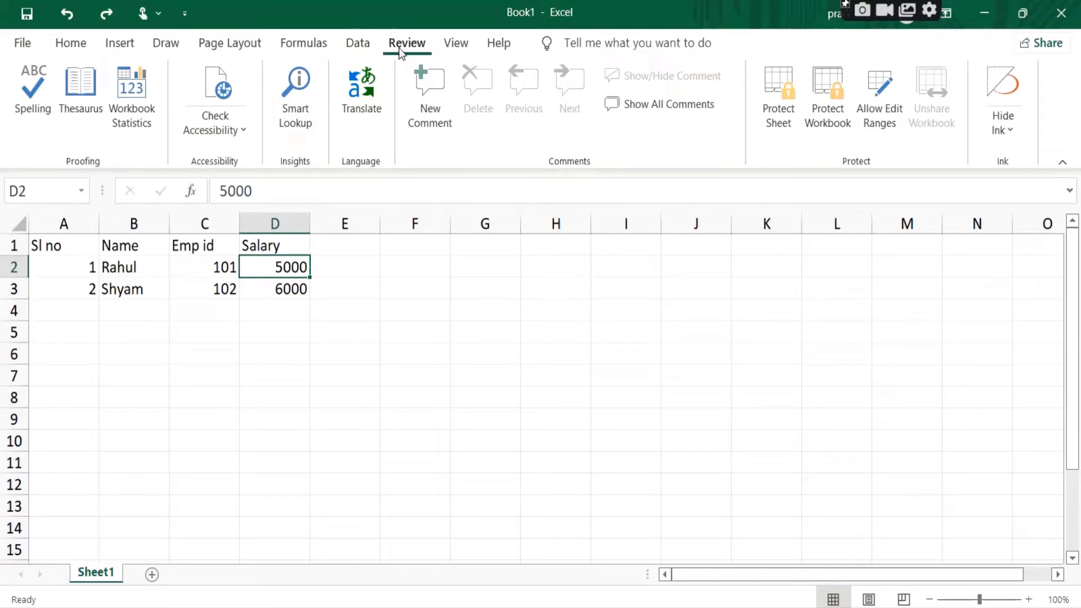
click(70, 44)
click(122, 43)
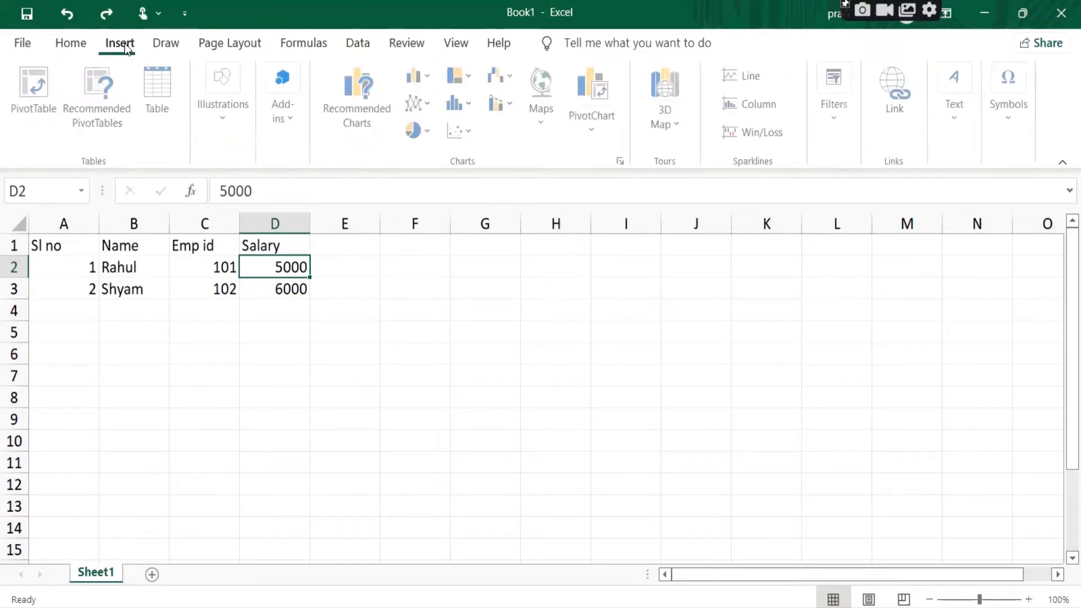
Step: Add a new comment to cell D2, replacing the default author name with "Enter salary data"
click(409, 45)
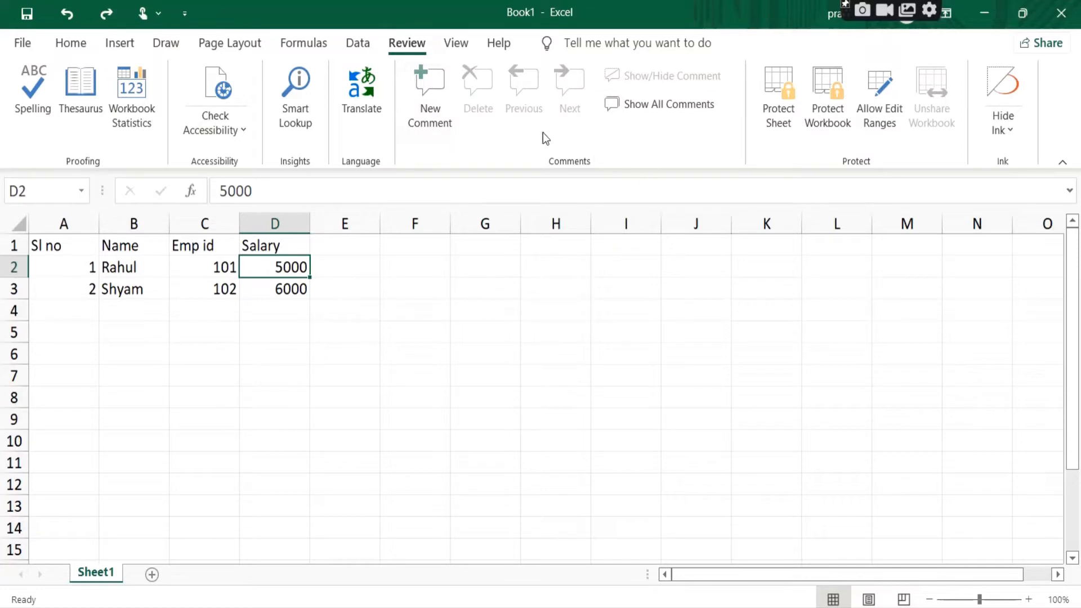
click(434, 98)
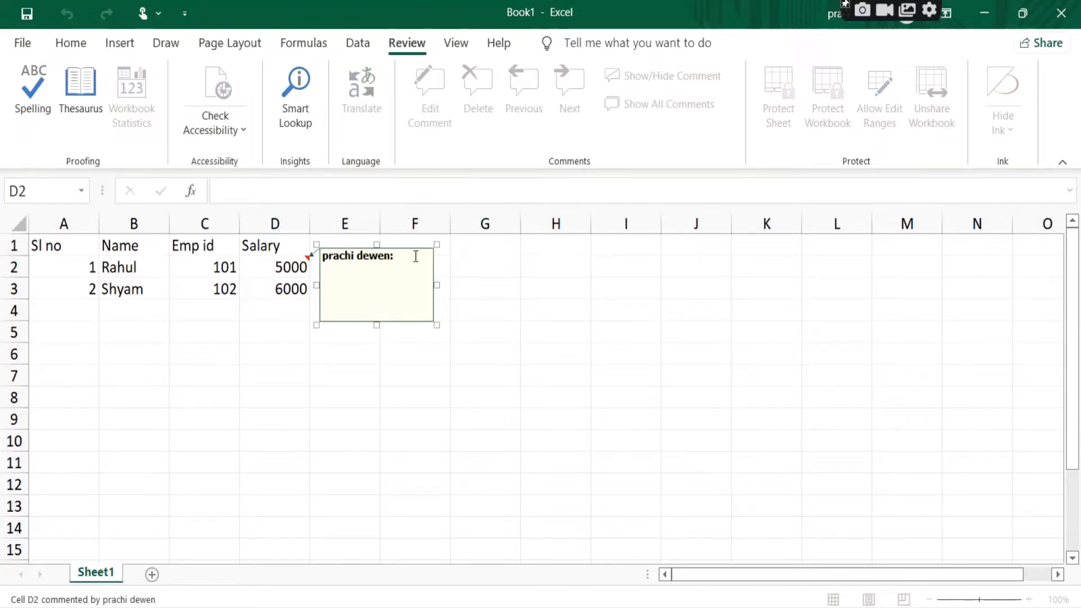
drag(415, 256, 288, 259)
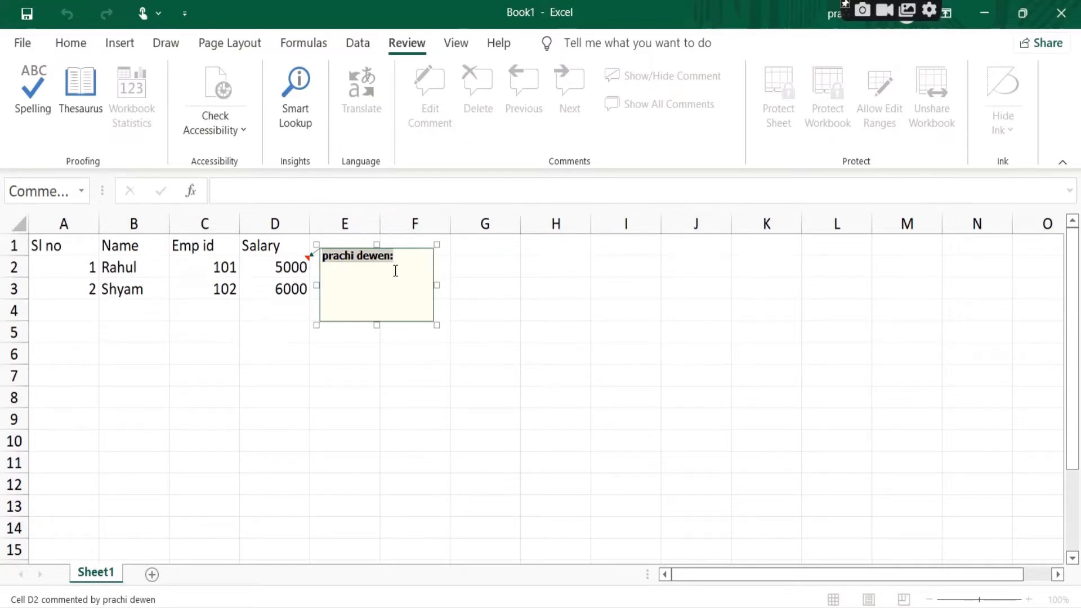
key(BackSpace)
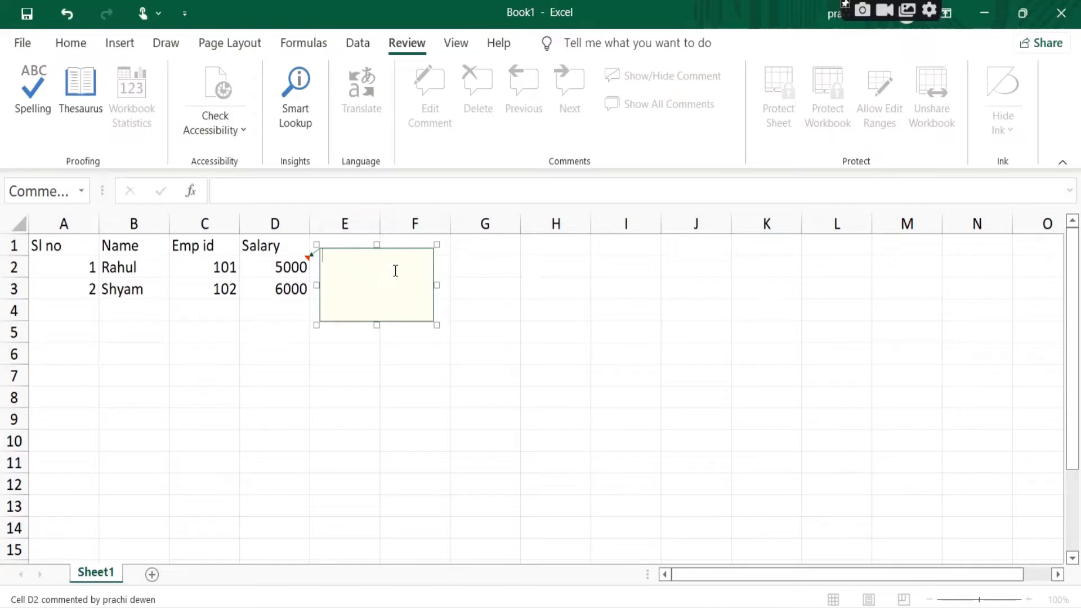
text(Enter salary data)
click(480, 296)
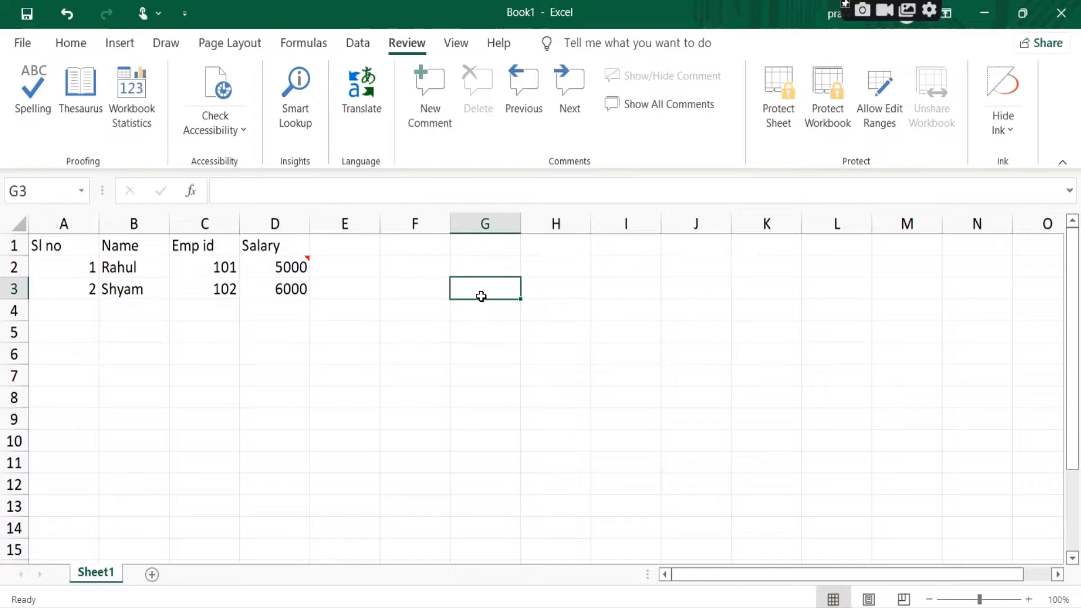
Step: Check the comment on cell D2 by displaying it from the cell
click(301, 274)
click(501, 293)
mouse_move(303, 268)
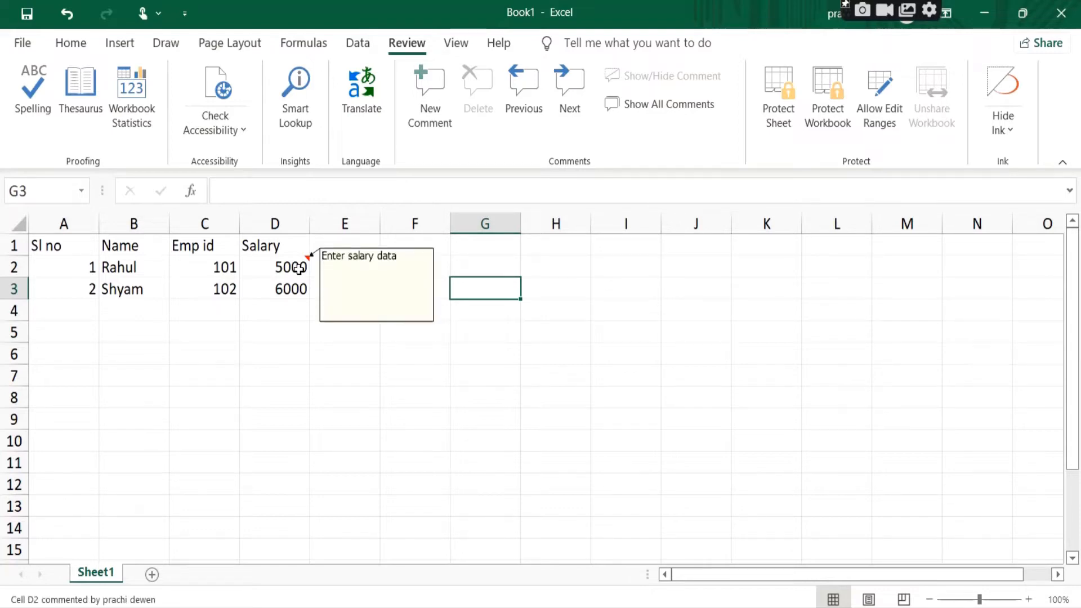
Step: Enter the shortcut note "Shif + F2" in cell I2
click(623, 268)
text(SDh)
key(BackSpace)
key(BackSpace)
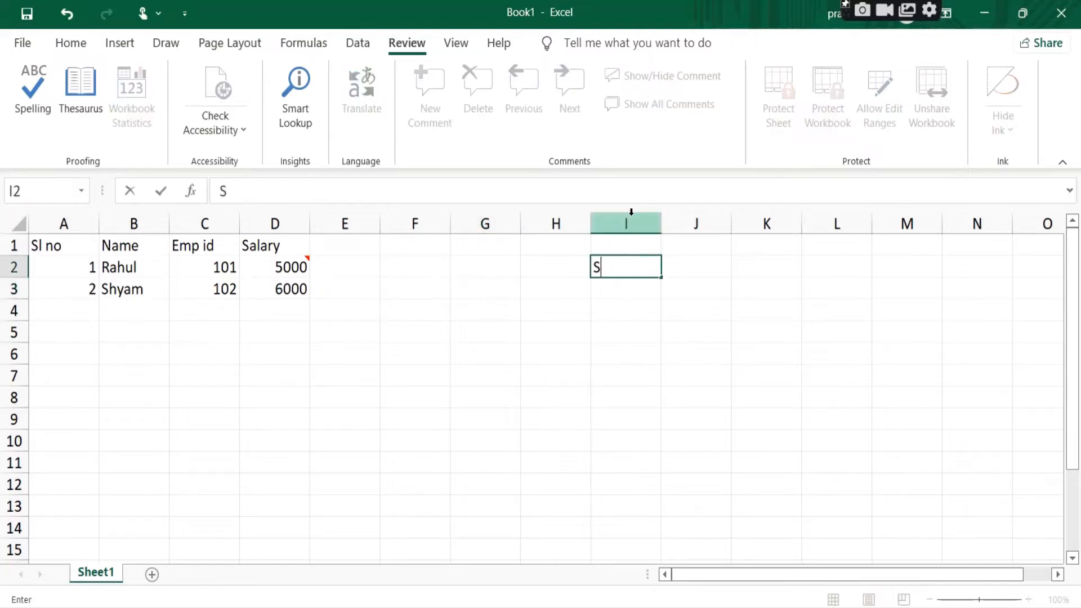
text(hif + F2)
key(Return)
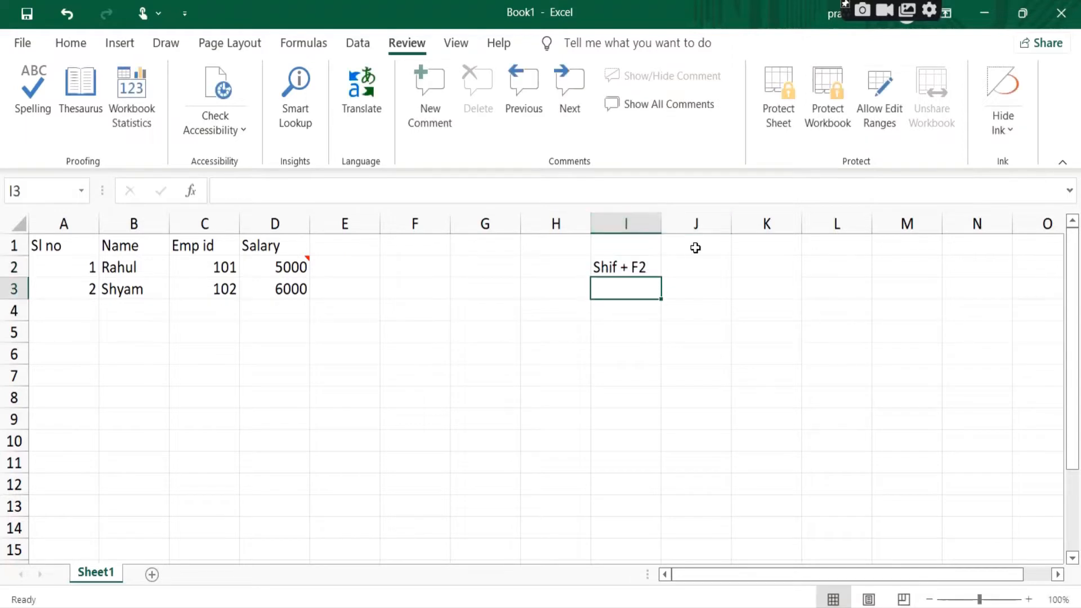
Step: Correct the shortcut note in cell I2 to read "ShifT + F2"
click(632, 266)
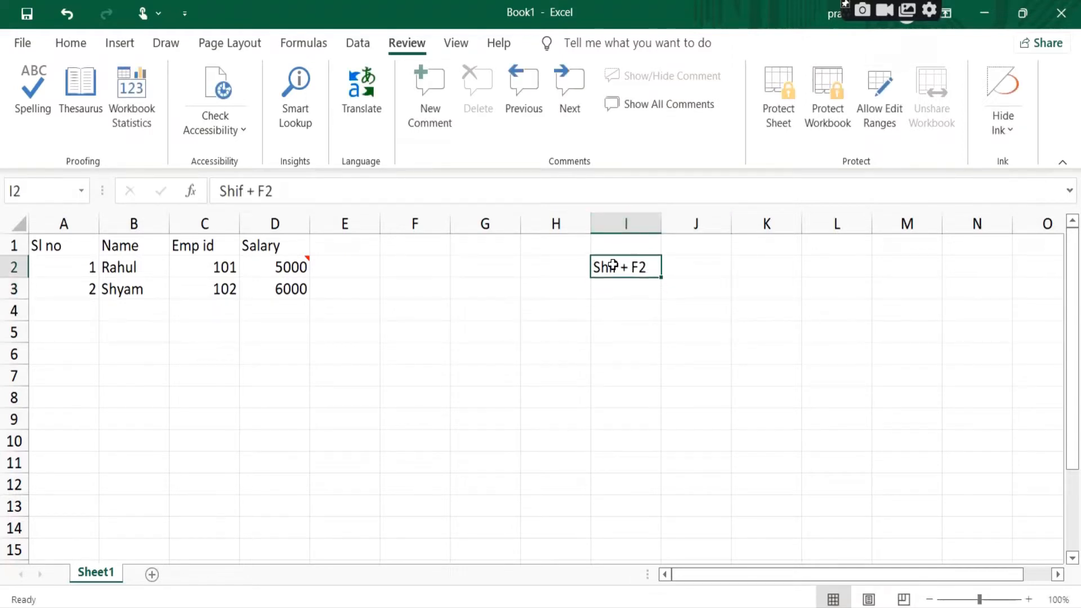
double_click(620, 265)
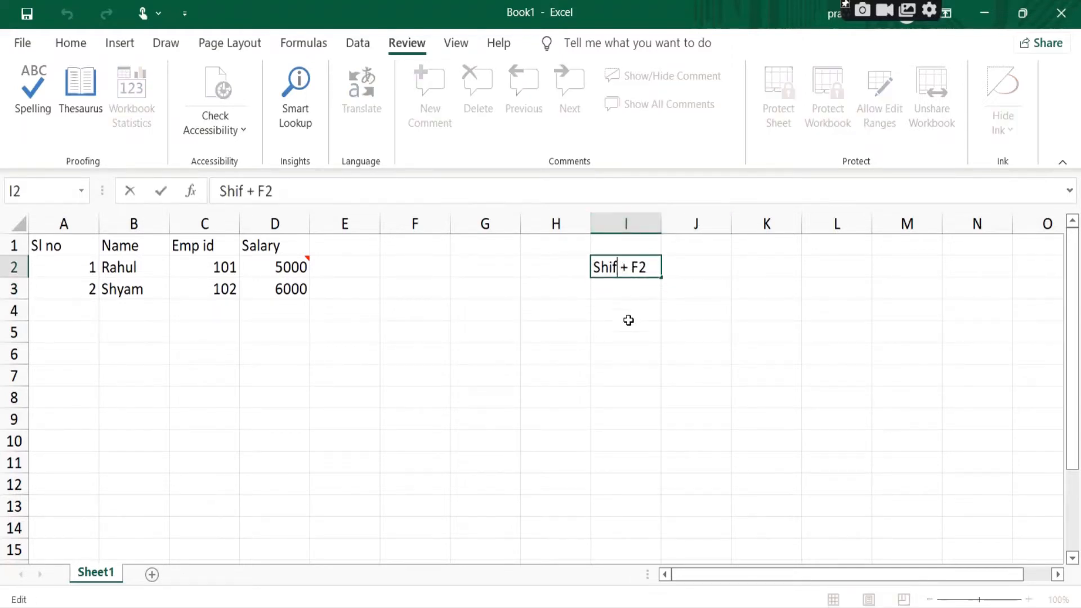
text(4)
key(BackSpace)
text(T)
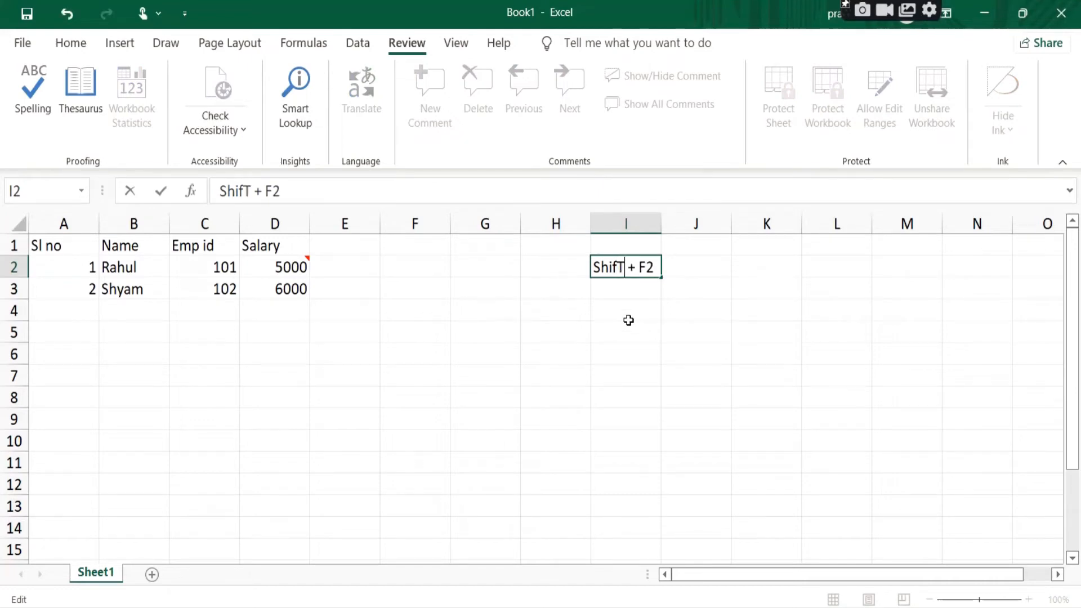
key(Return)
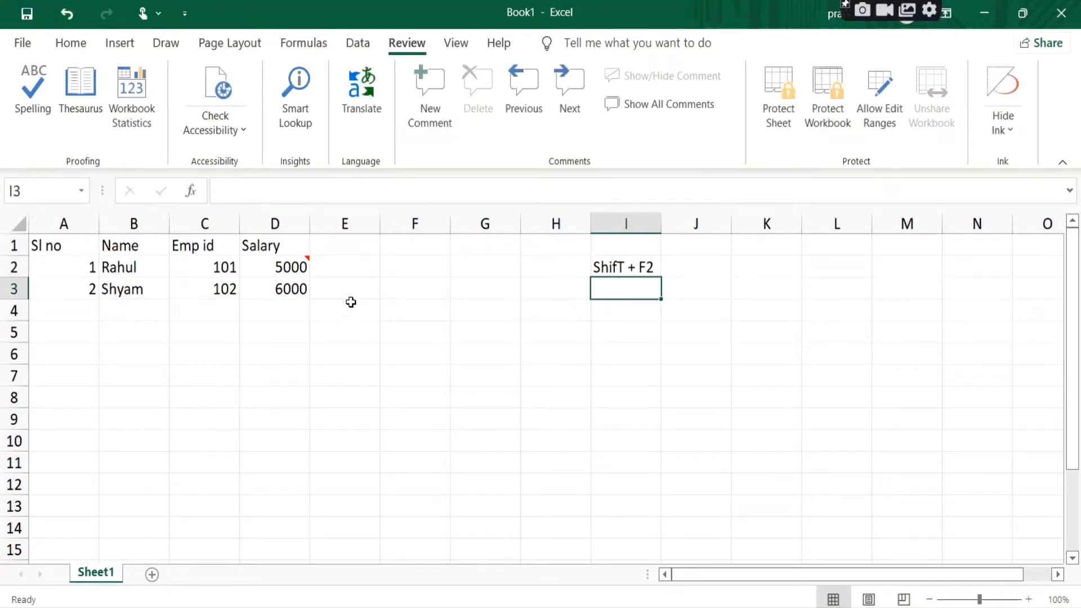
Step: Add the comment "Enter salary data" to cell D3 below the author name, and reselect the cell
click(285, 285)
drag(309, 301, 327, 333)
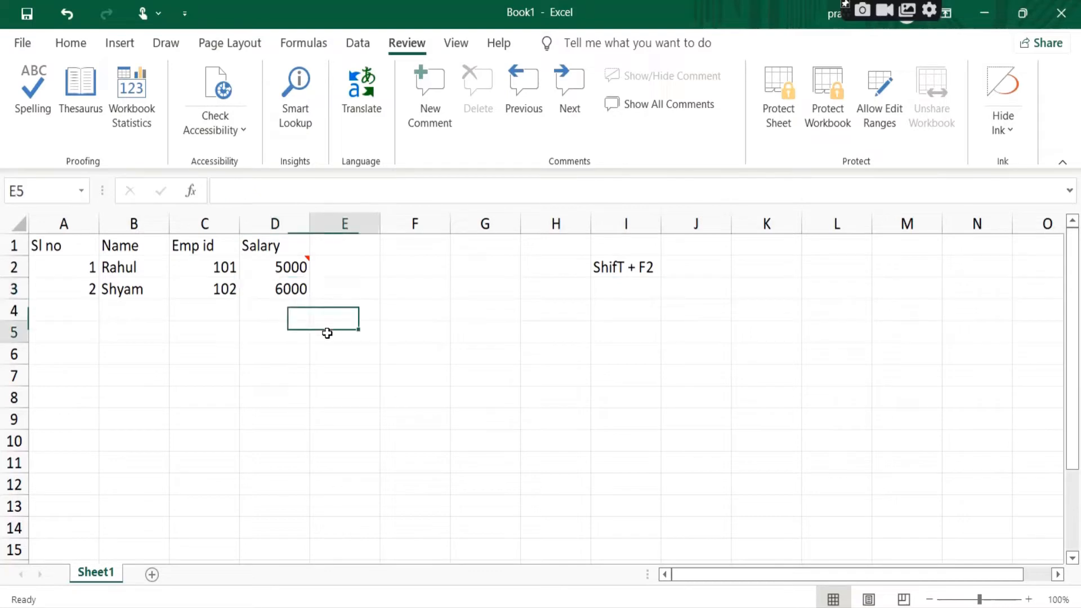
click(290, 287)
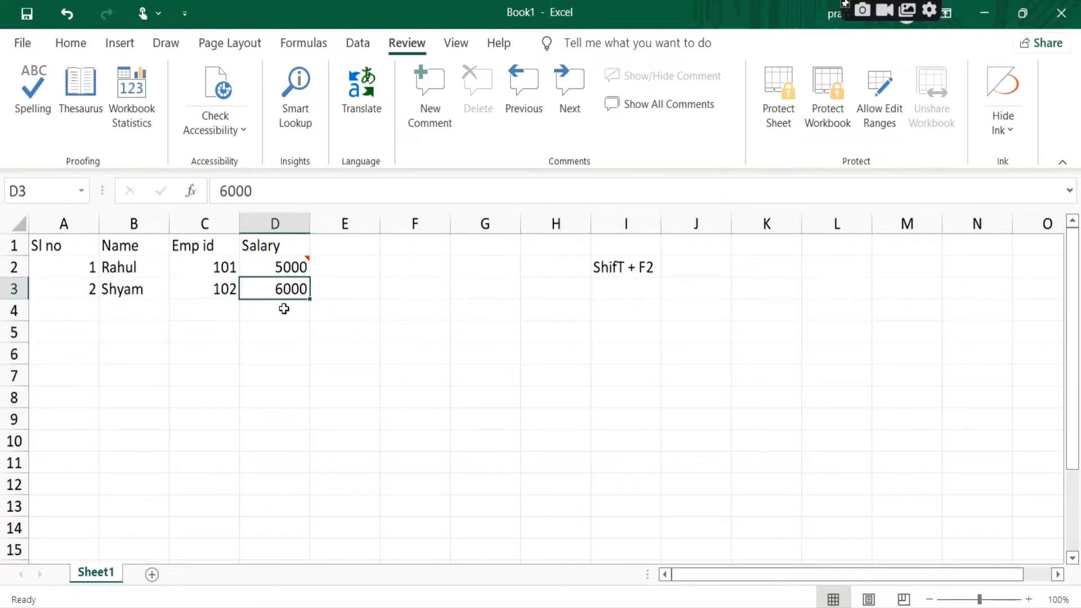
key(shift+F2)
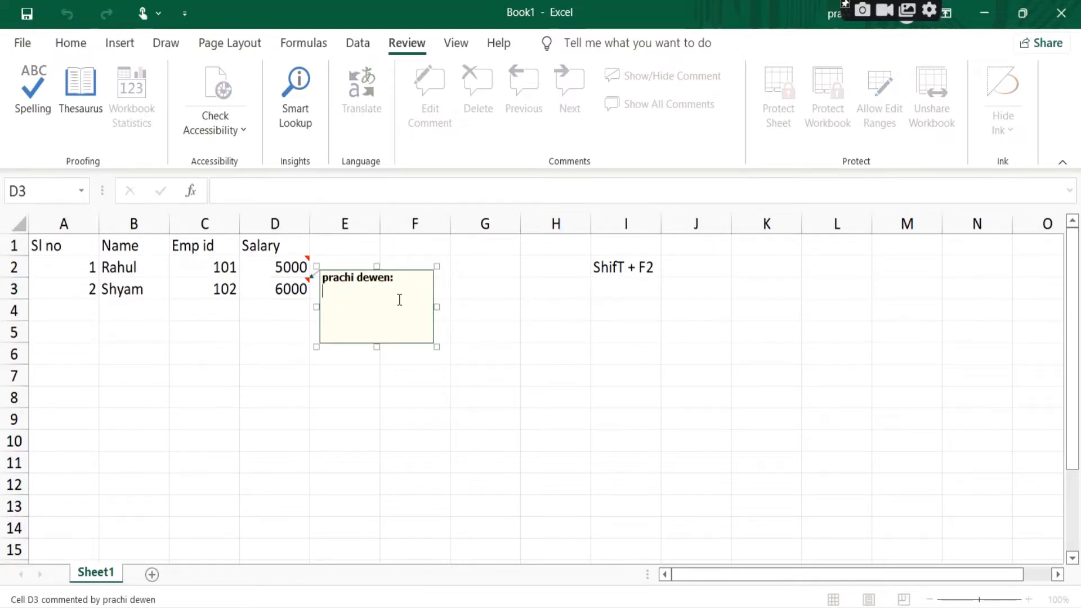
text(e)
key(BackSpace)
text(Enter co)
key(BackSpace)
key(BackSpace)
text(salary data)
click(576, 429)
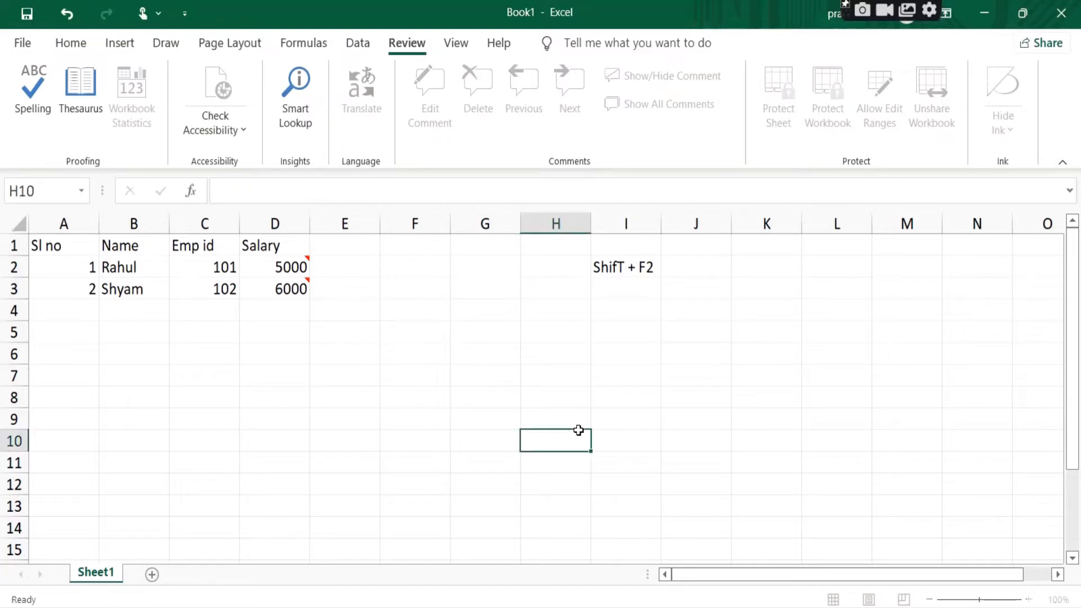
click(303, 289)
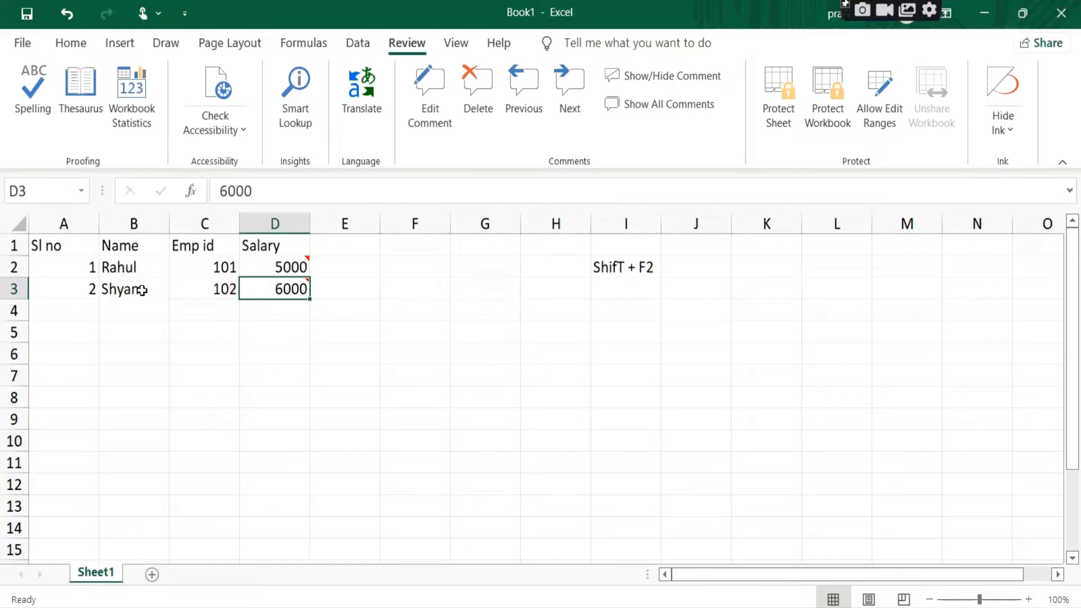
Step: Insert a comment on the empty cell B4 and replace the author name with "Enter name"
click(134, 312)
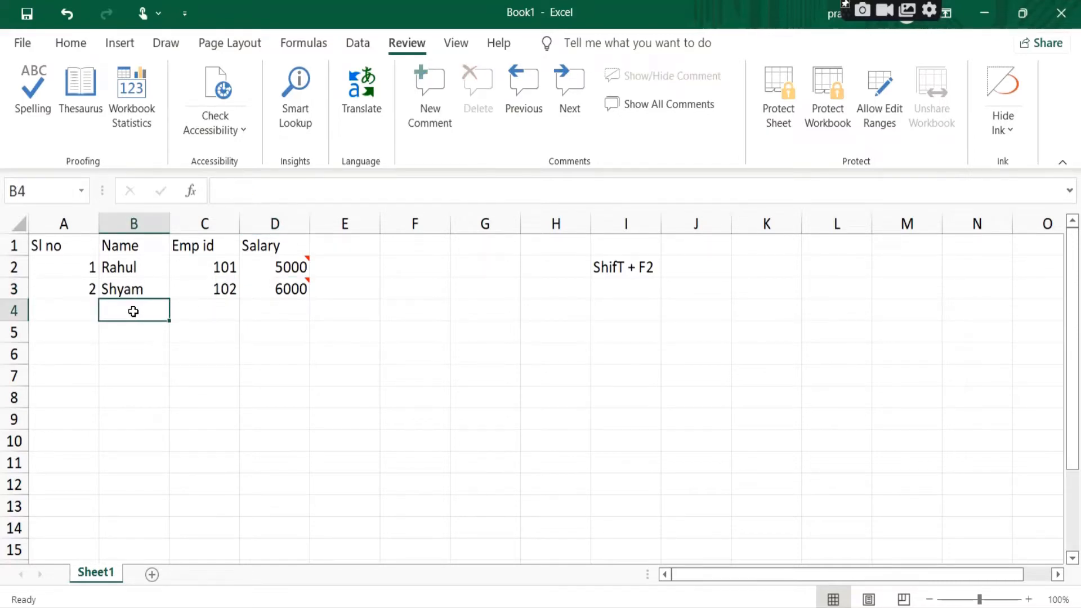
right_click(134, 312)
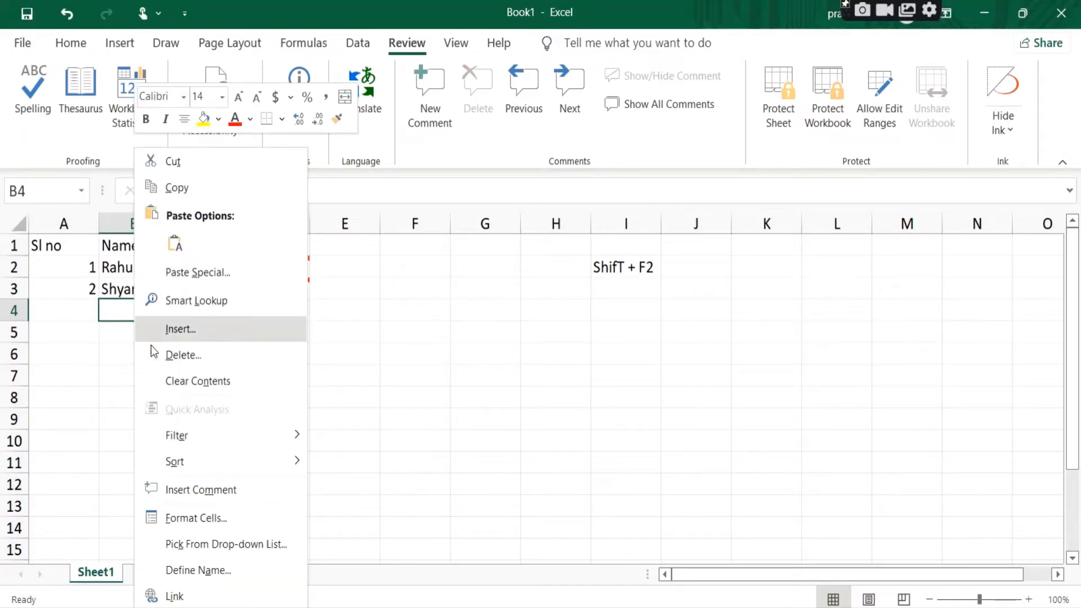
click(232, 490)
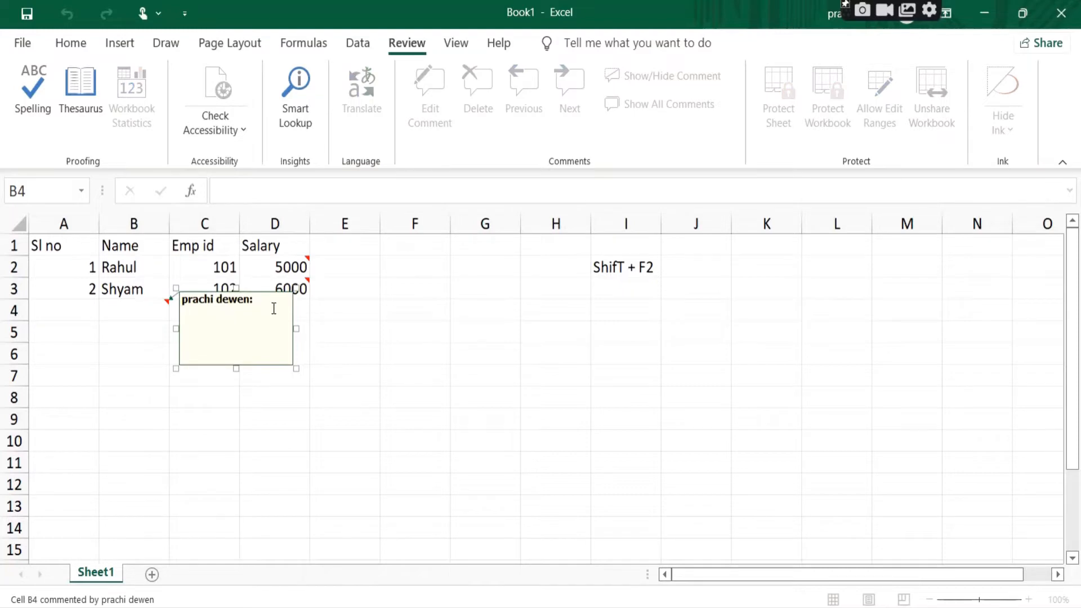
drag(273, 308, 94, 272)
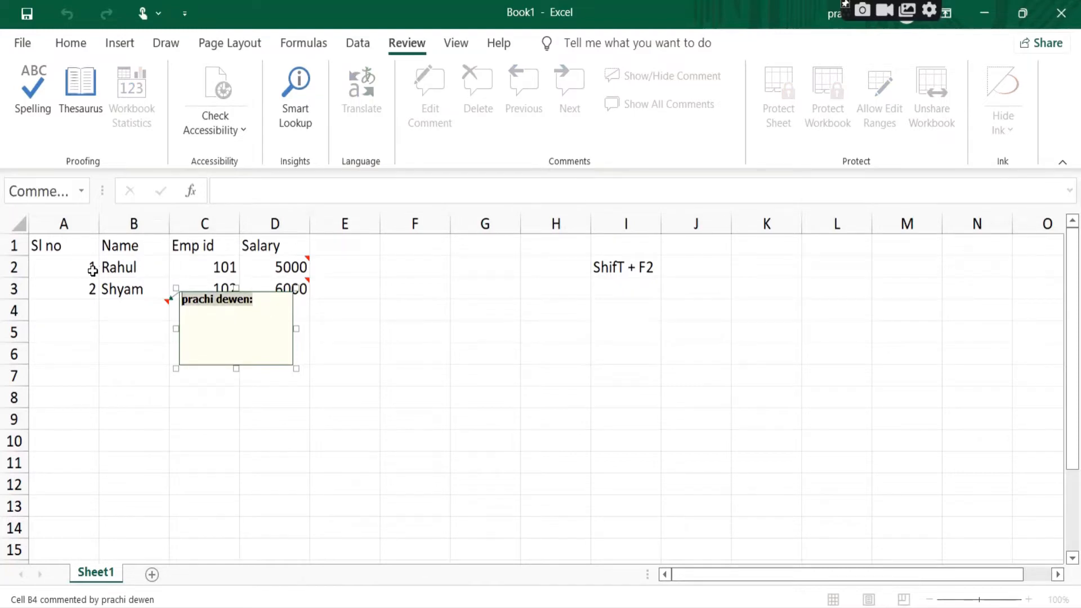
text(Enter name)
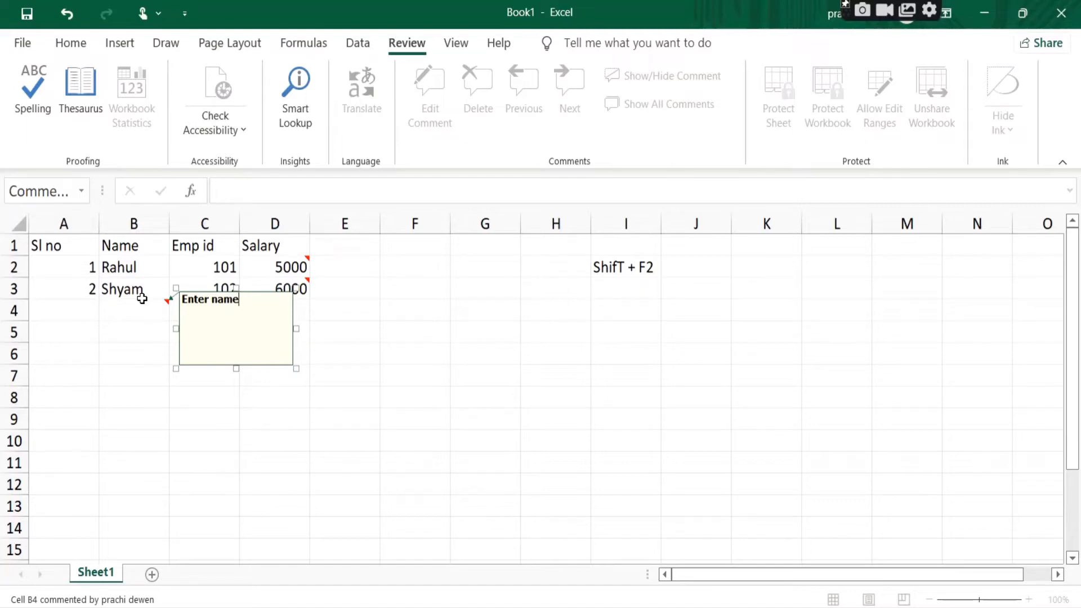
click(401, 417)
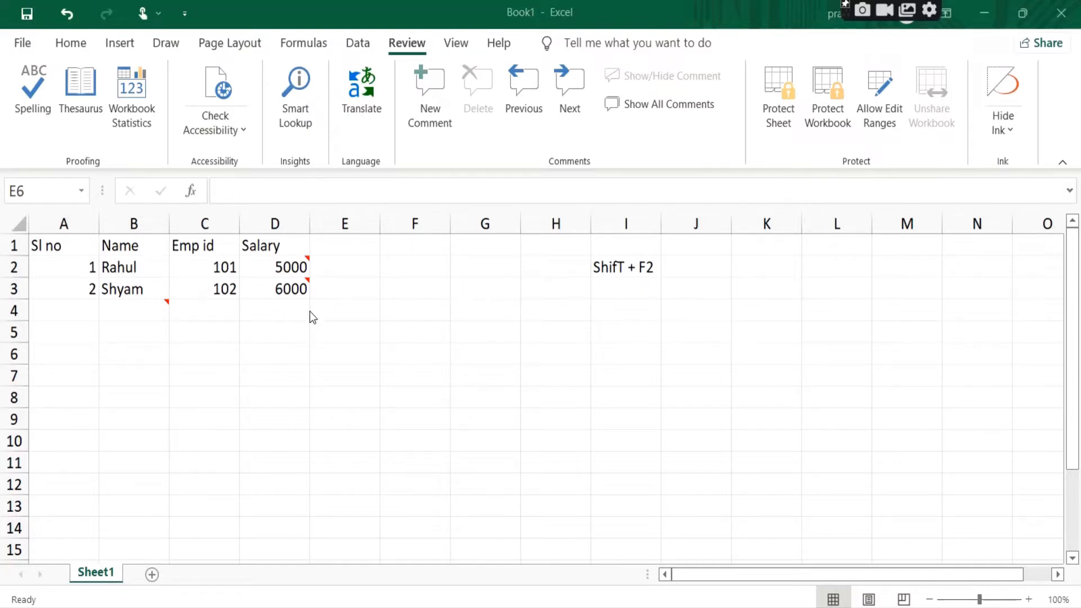
Step: Set the comment on cell D2 to stay permanently shown
click(303, 288)
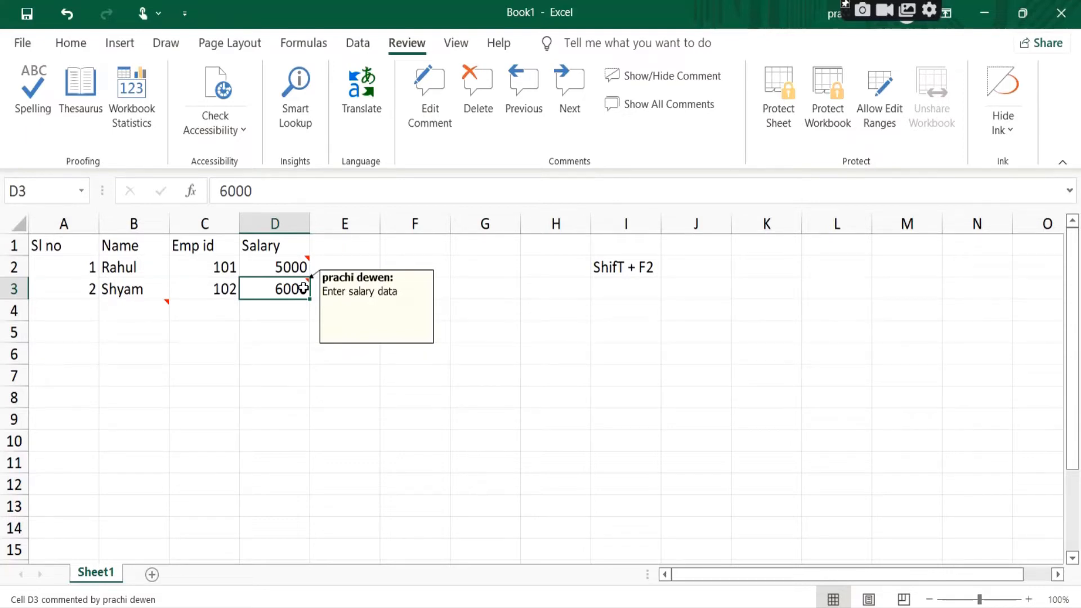
click(295, 267)
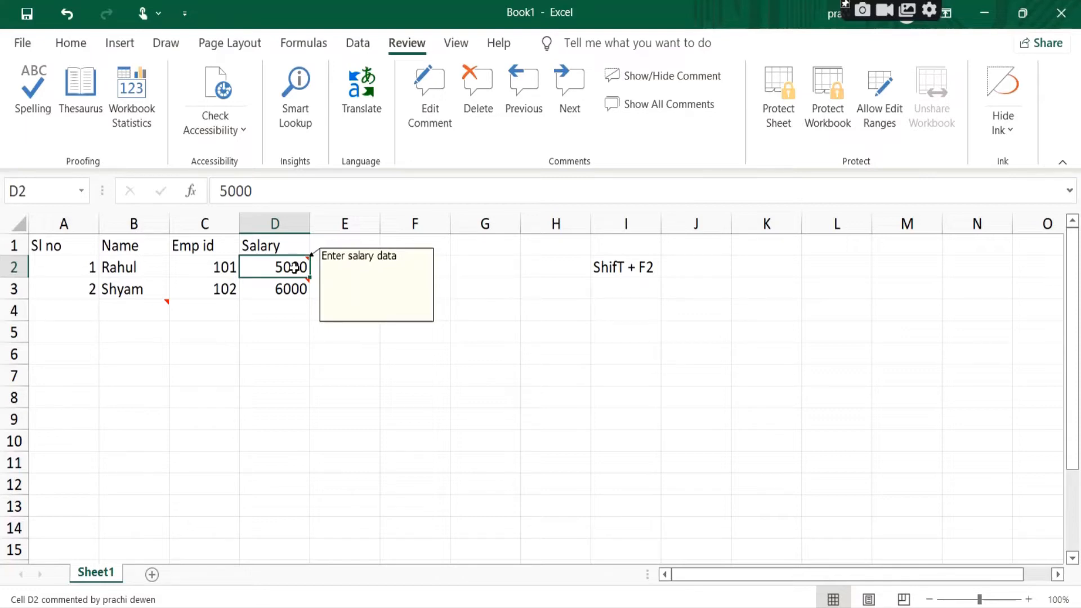
right_click(294, 267)
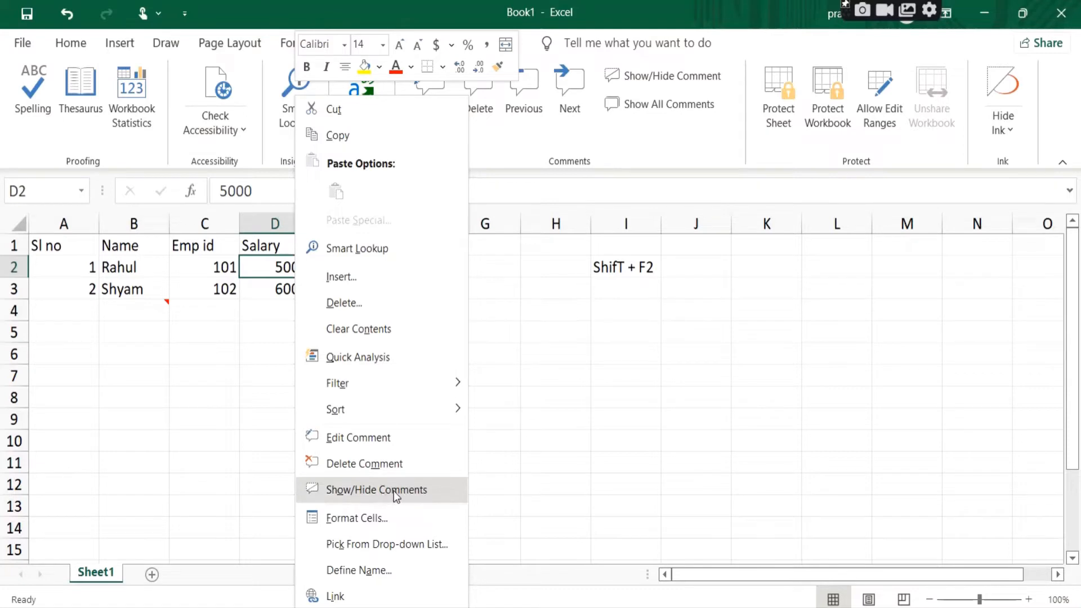
click(377, 490)
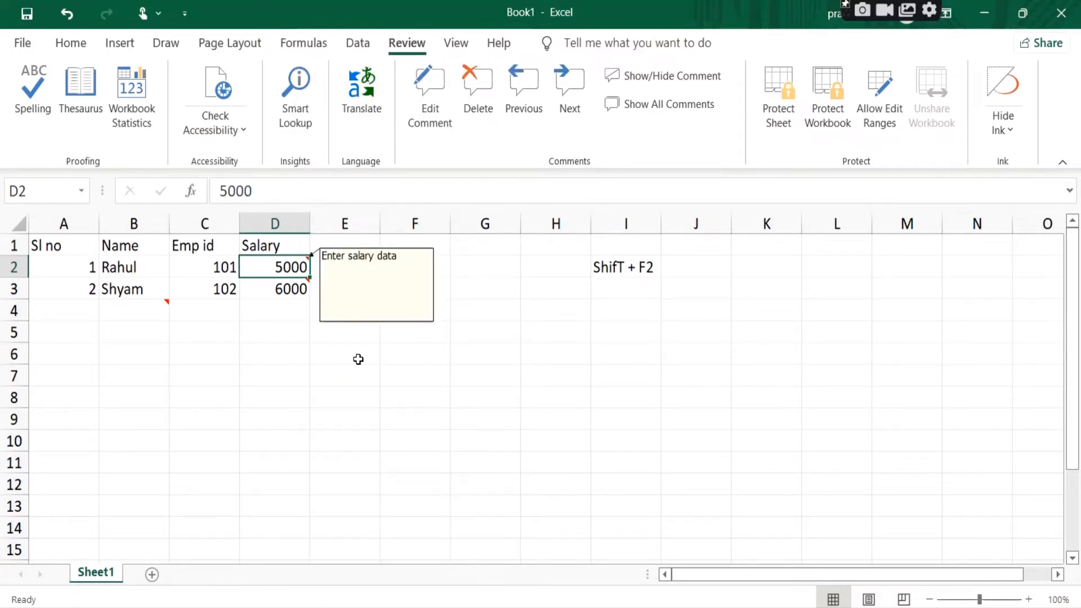
Step: Hide the permanently shown comment on cell D2
right_click(294, 267)
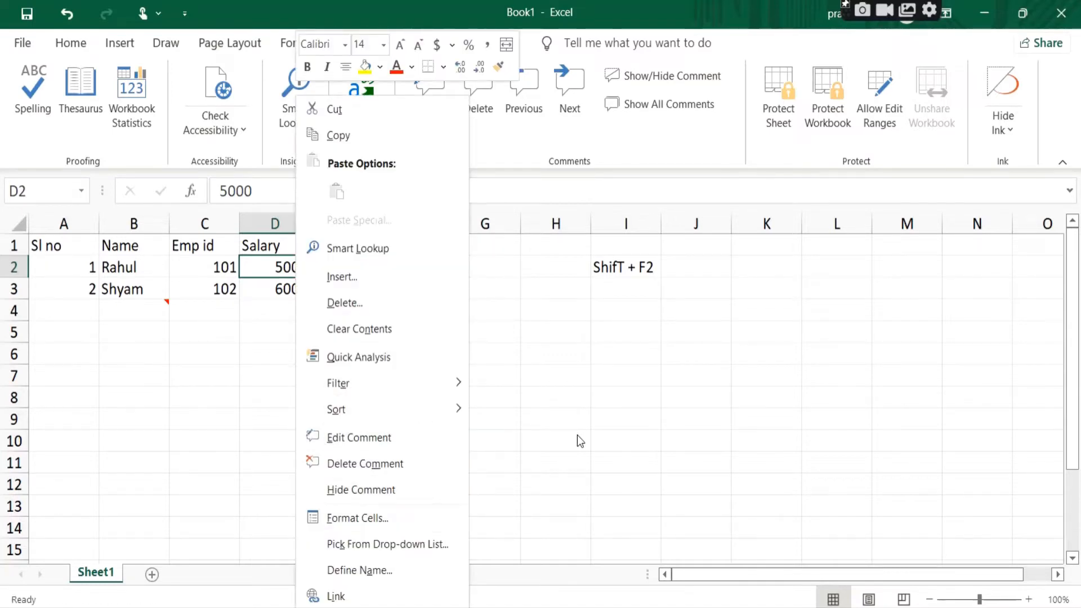
key(Escape)
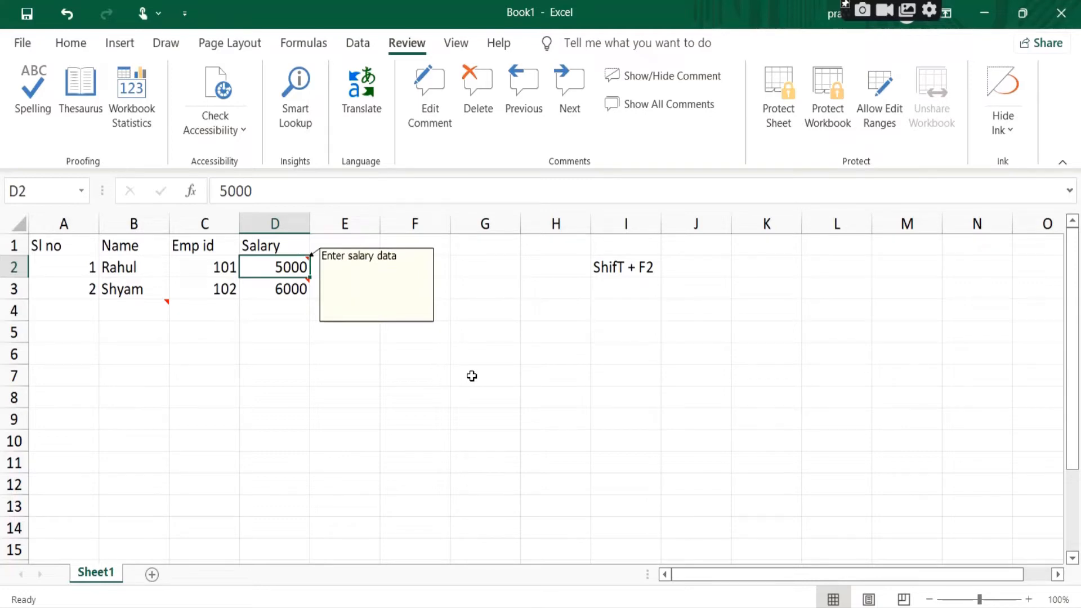
right_click(296, 267)
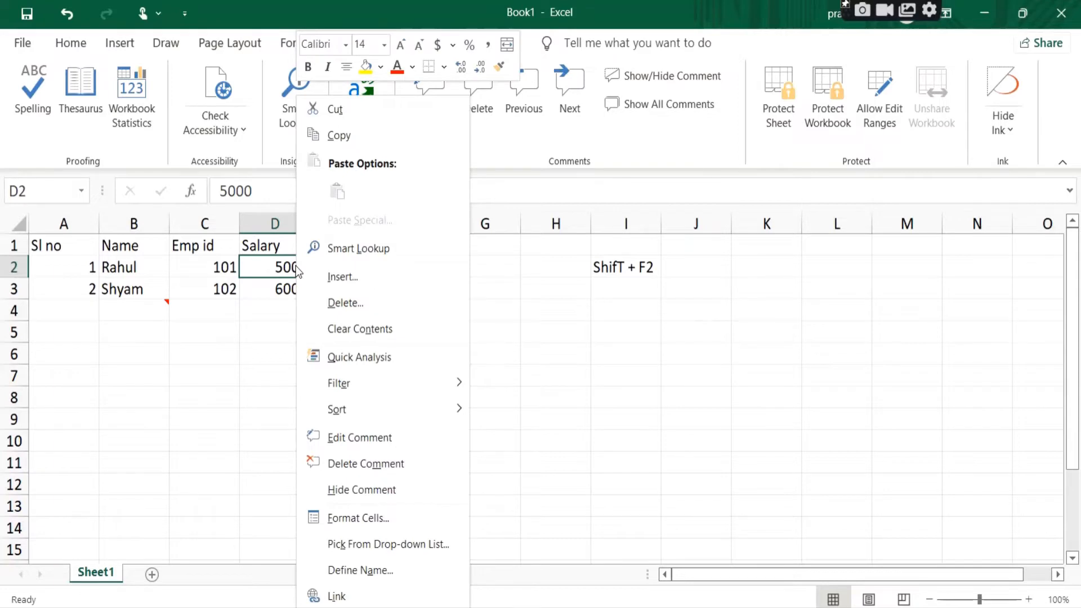
click(380, 491)
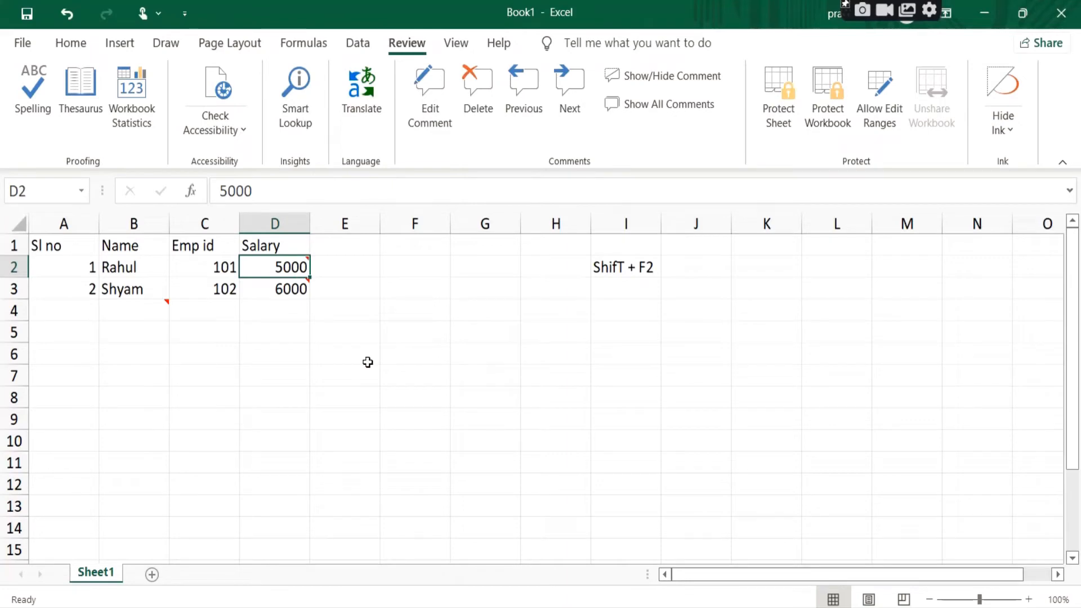
click(154, 288)
right_click(154, 287)
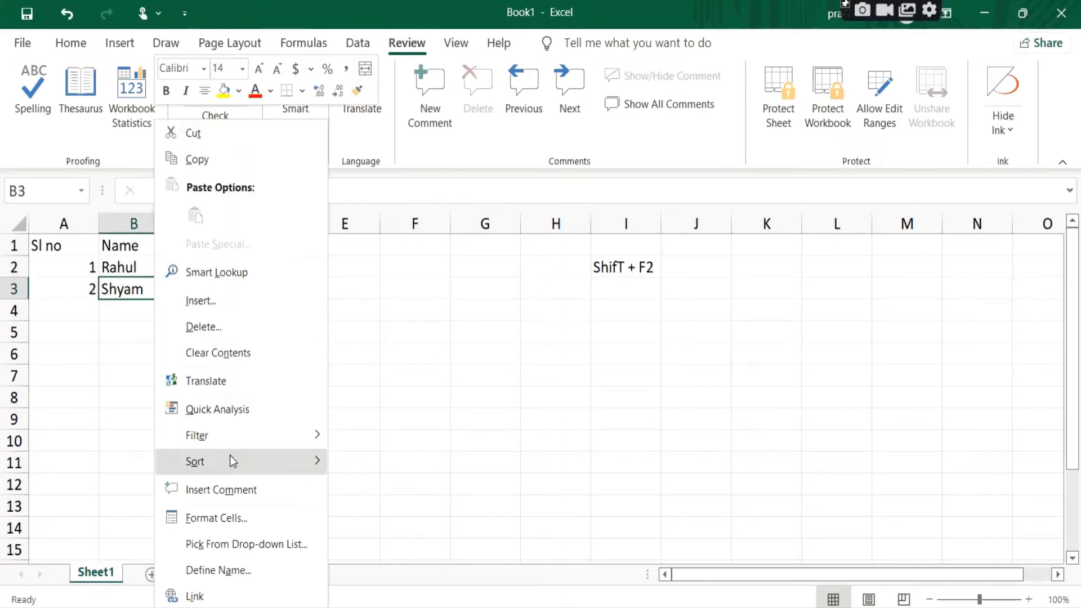
key(Escape)
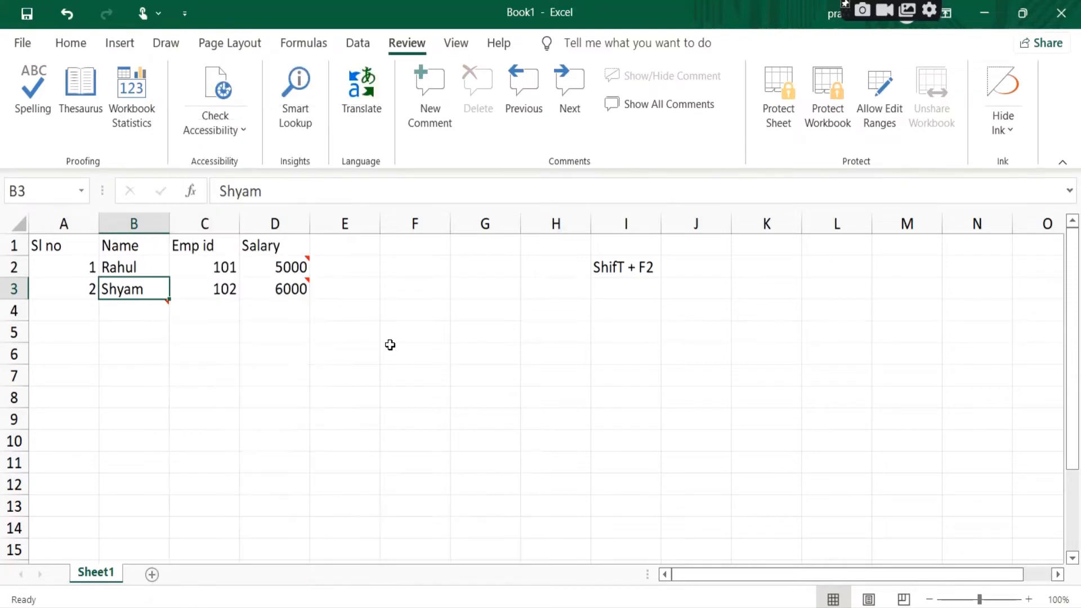
Step: Select cell B4 and set its comment to stay permanently shown
click(154, 305)
key(shift+F2)
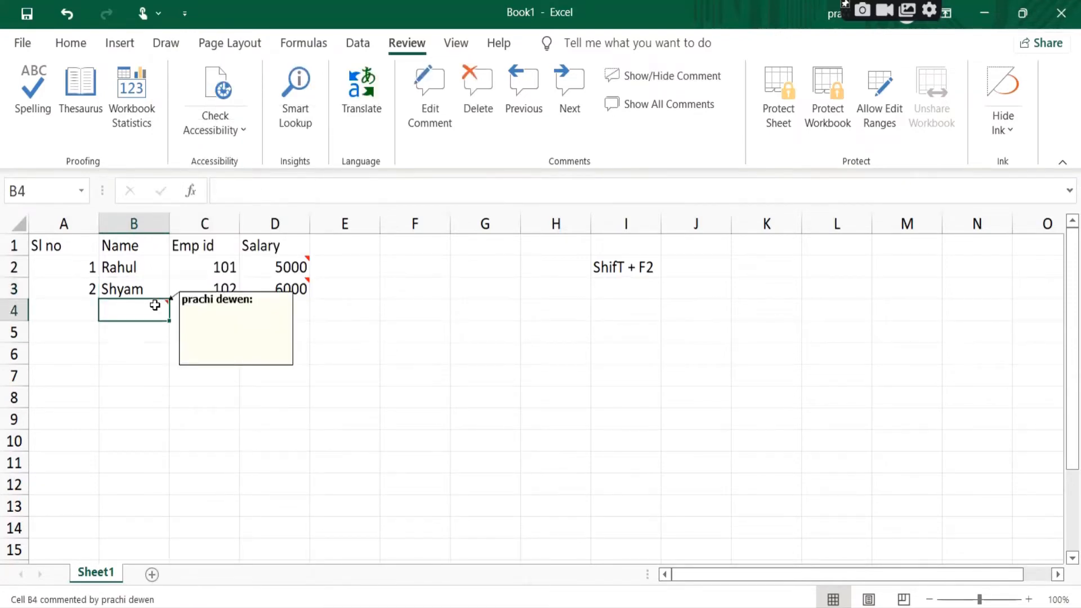
right_click(154, 305)
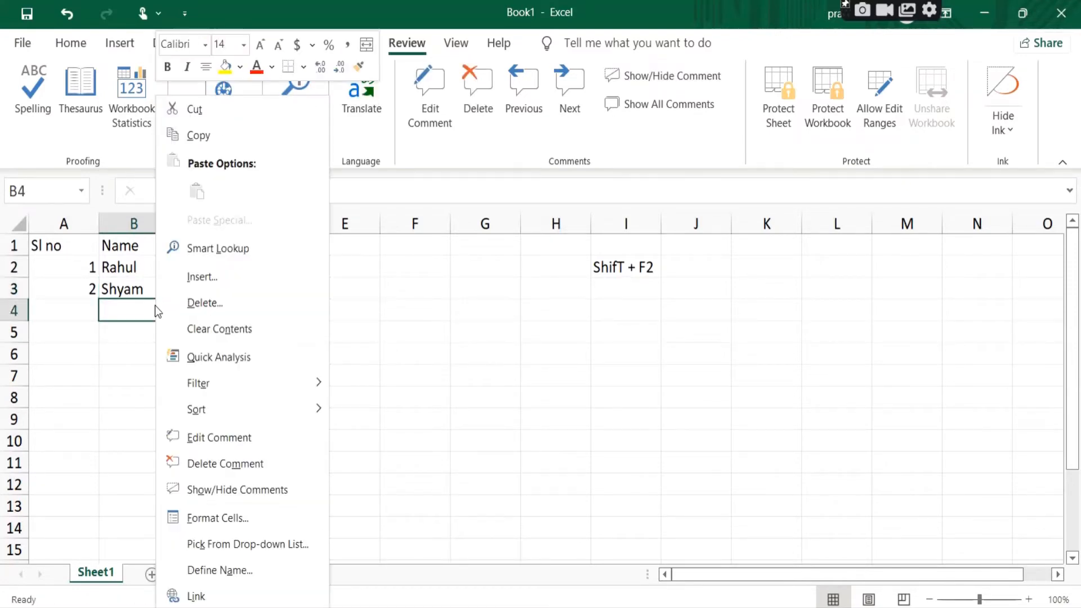
click(255, 490)
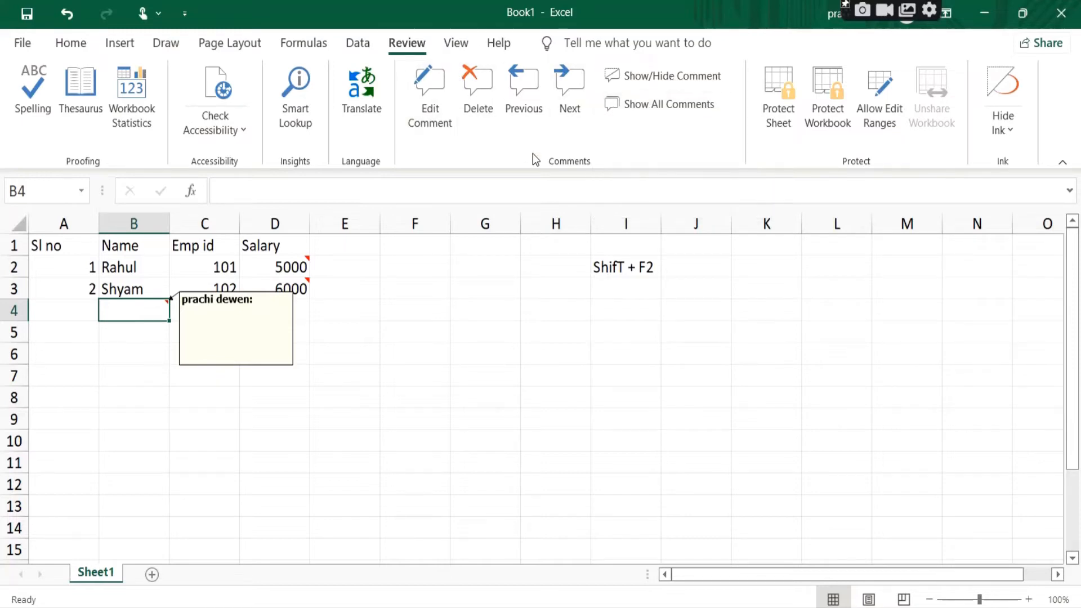
Step: Show all comments on the sheet and hide them again, and undo the comment insertion on cell B4
click(659, 107)
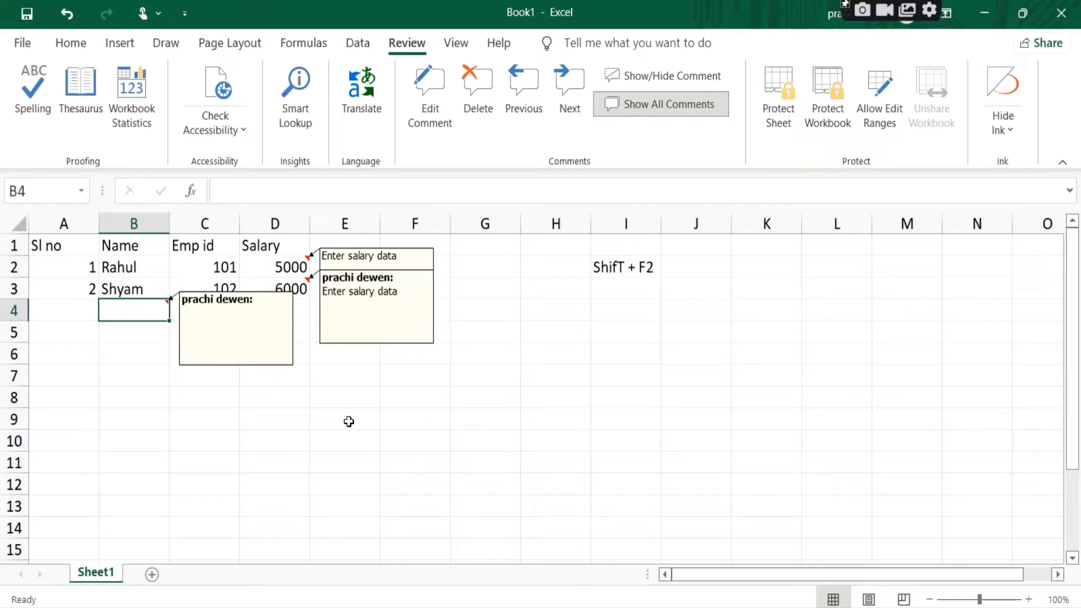
click(678, 113)
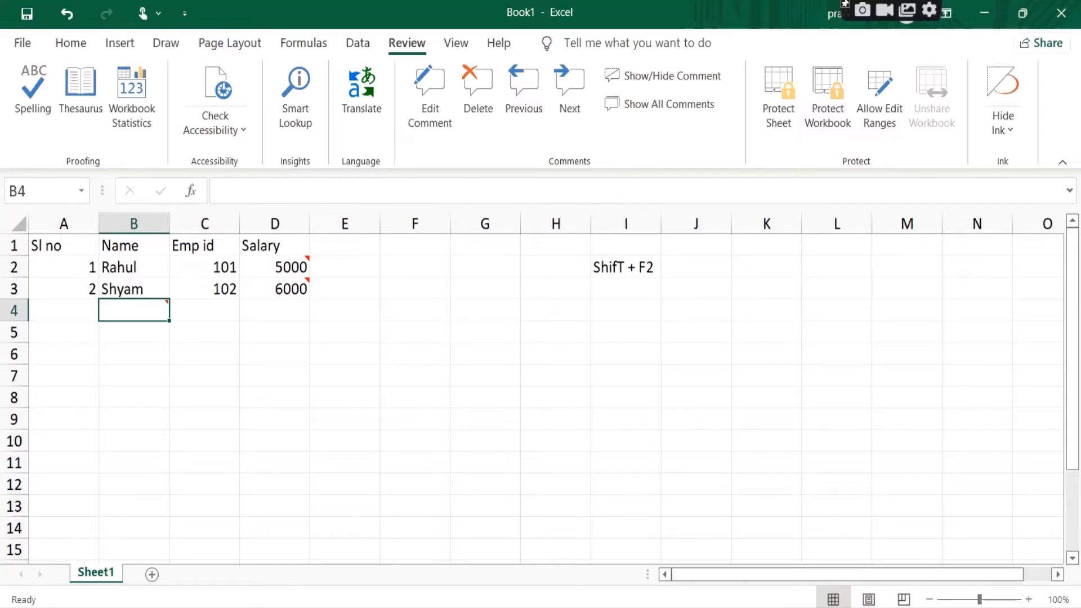
key(ctrl+z)
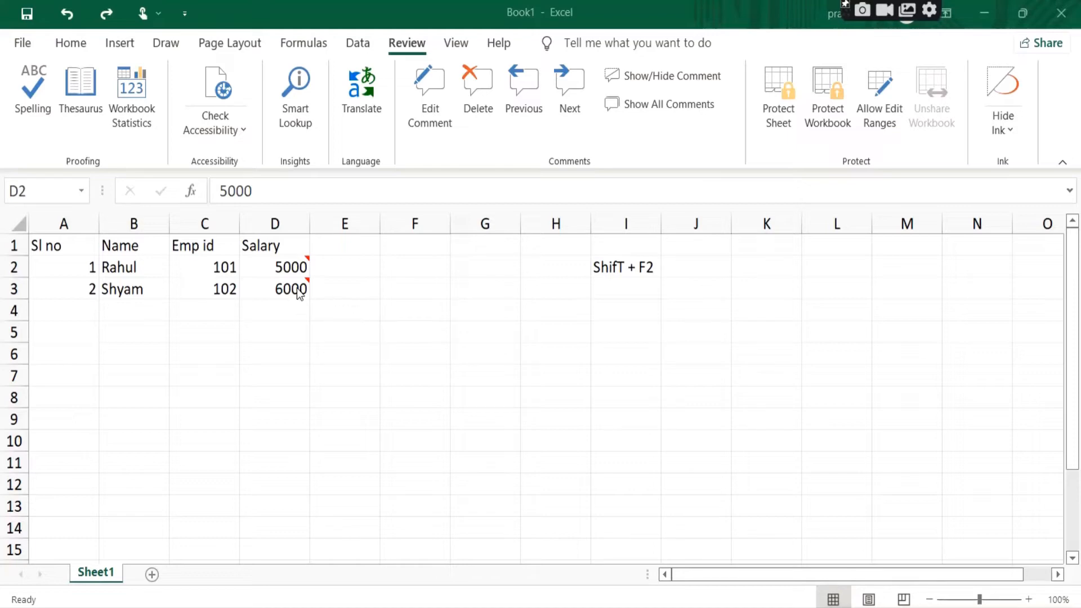
Step: Edit the comment on cell D2 and delete the word "data" so the text reads "Enter salary"
mouse_move(287, 267)
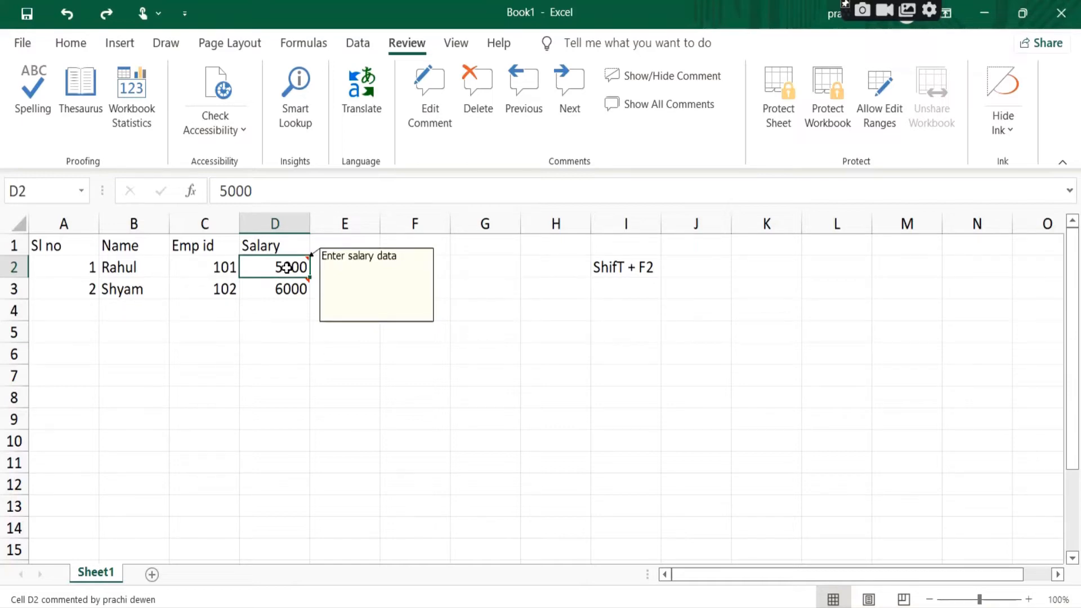
right_click(286, 269)
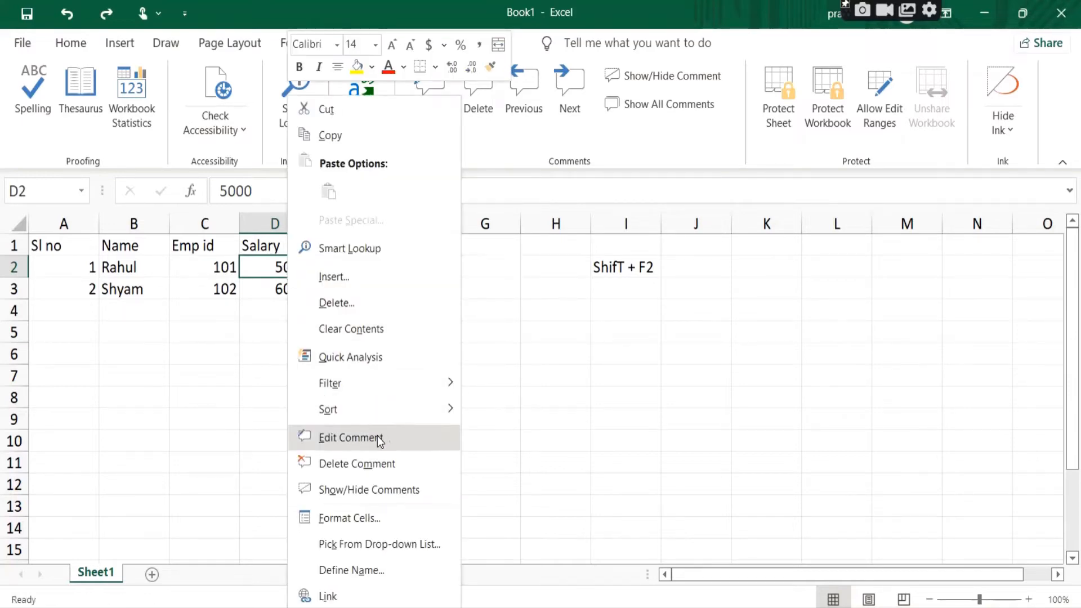
click(361, 442)
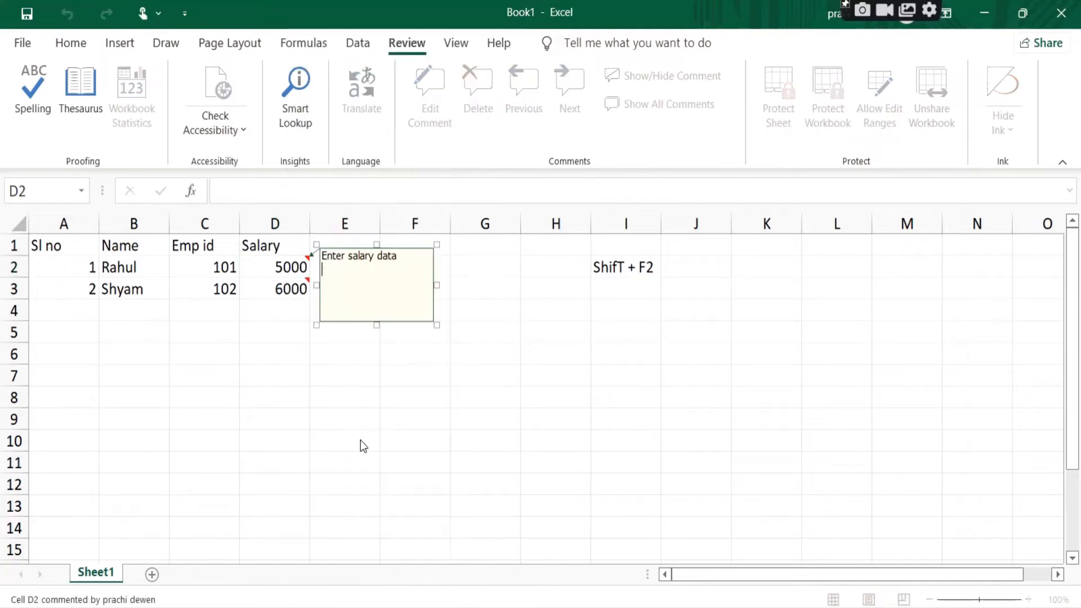
click(419, 258)
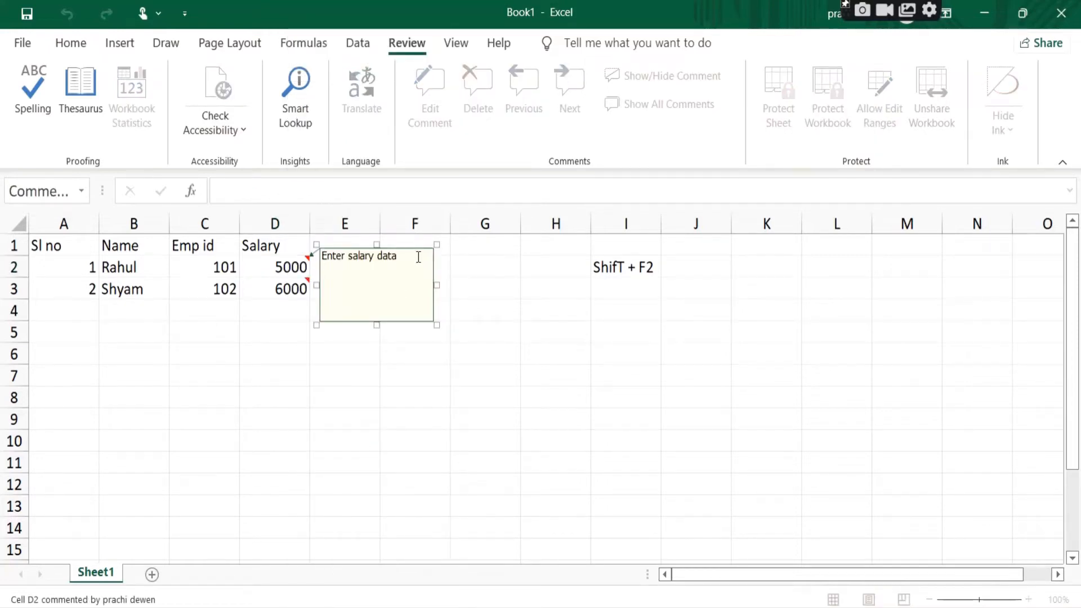
key(BackSpace)
key(BackSpace)
key(BackSpace)
key(BackSpace)
key(BackSpace)
click(503, 313)
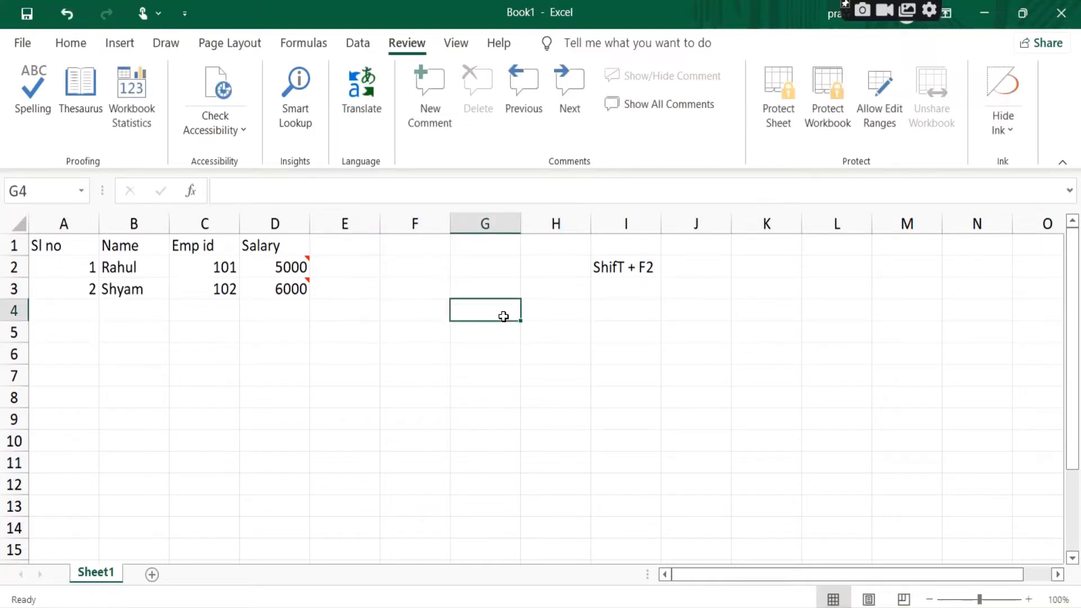
Step: Reopen the comment on cell D2 for editing and restore its text to "Enter salary data"
click(298, 266)
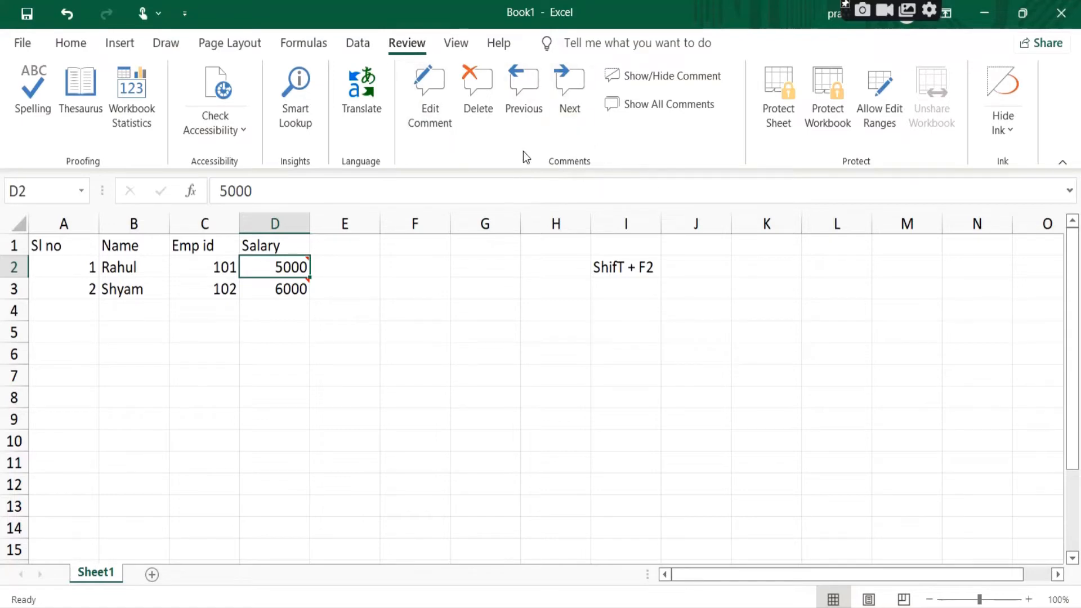
click(440, 108)
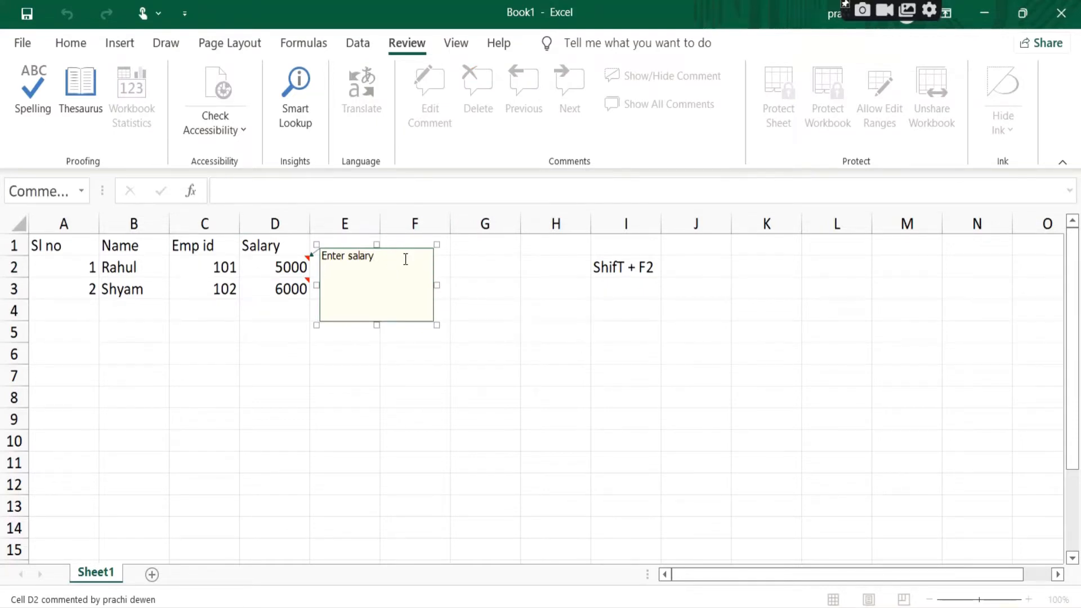
text(data)
drag(406, 259, 376, 258)
click(476, 294)
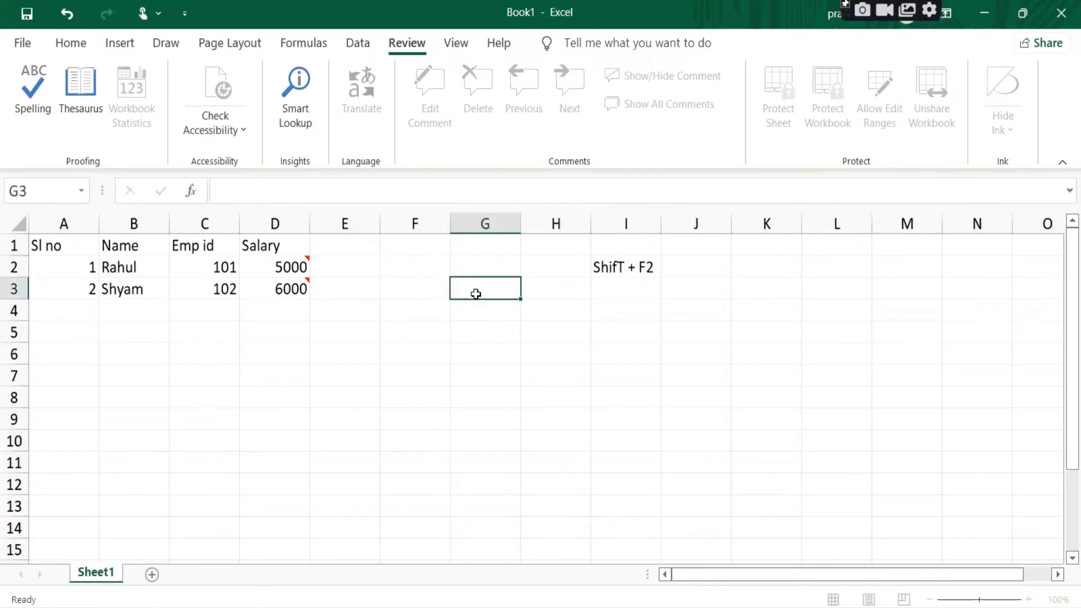
Step: Check the comment on cell D3 and select the shortcut note in cell I2
click(292, 289)
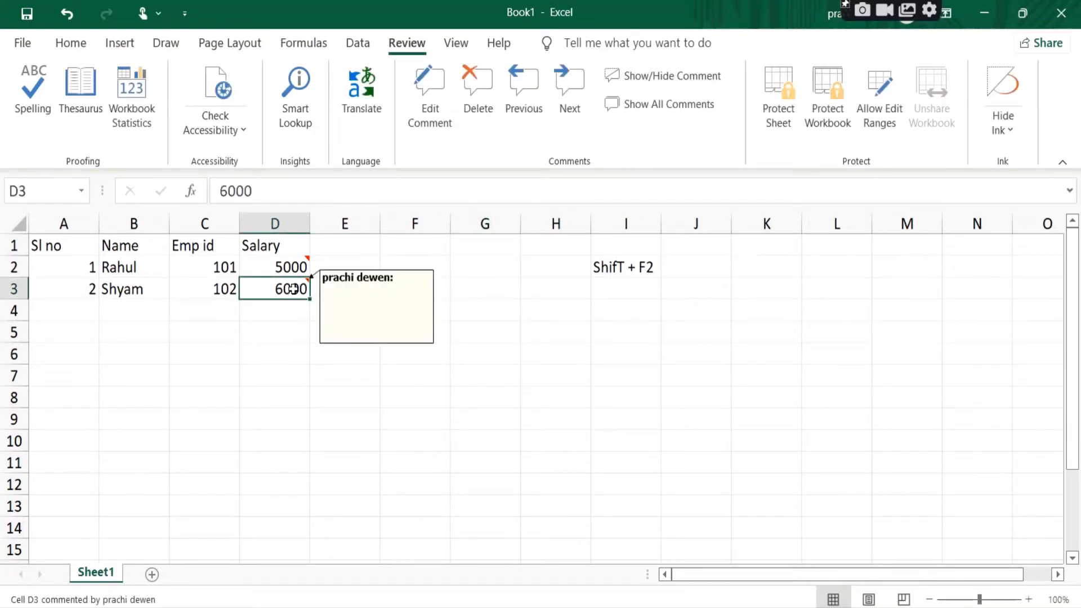
click(620, 264)
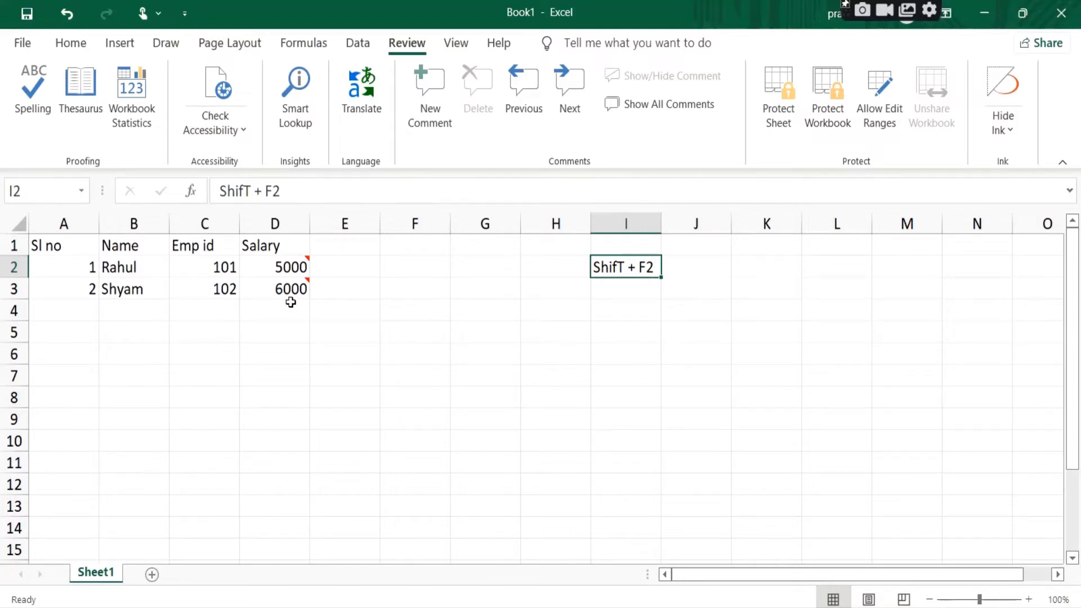
mouse_move(288, 288)
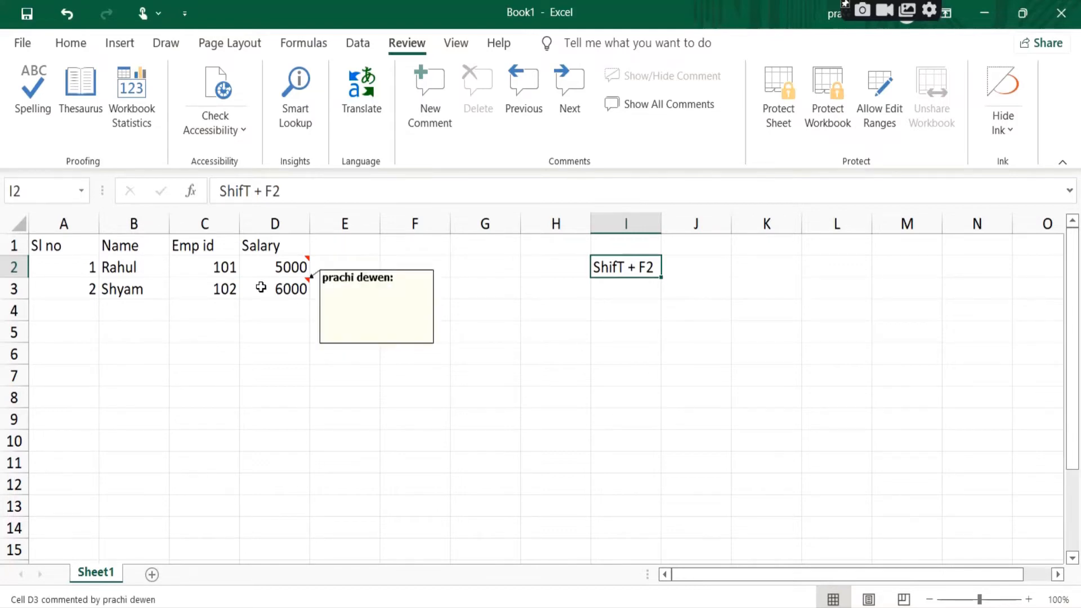
Step: Open the comment on cell D2 for editing and place the cursor at the end of its text, leaving the comment afterward
click(284, 265)
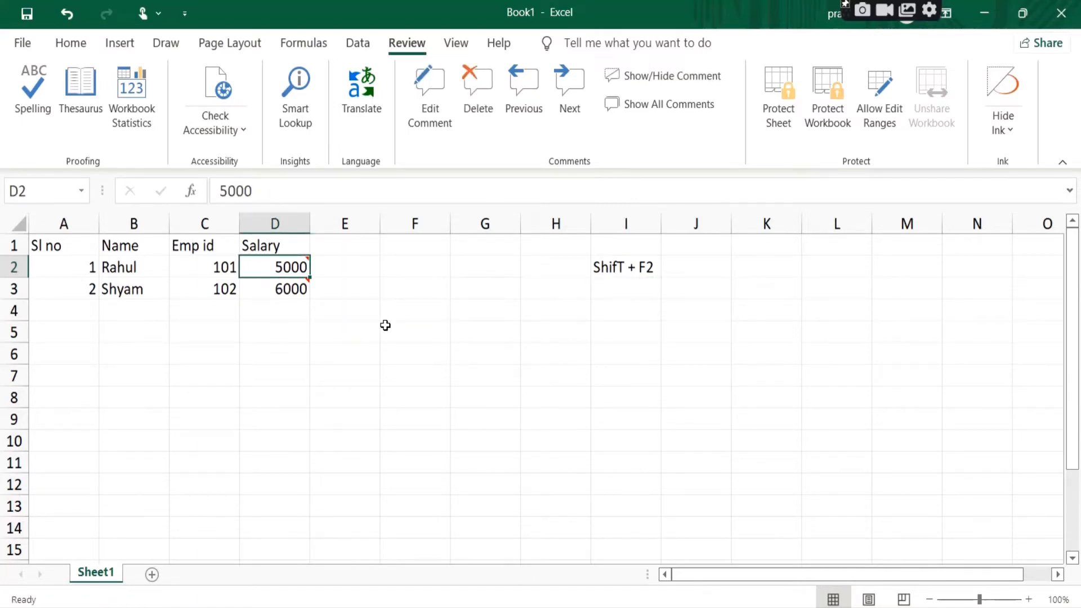
key(shift+F2)
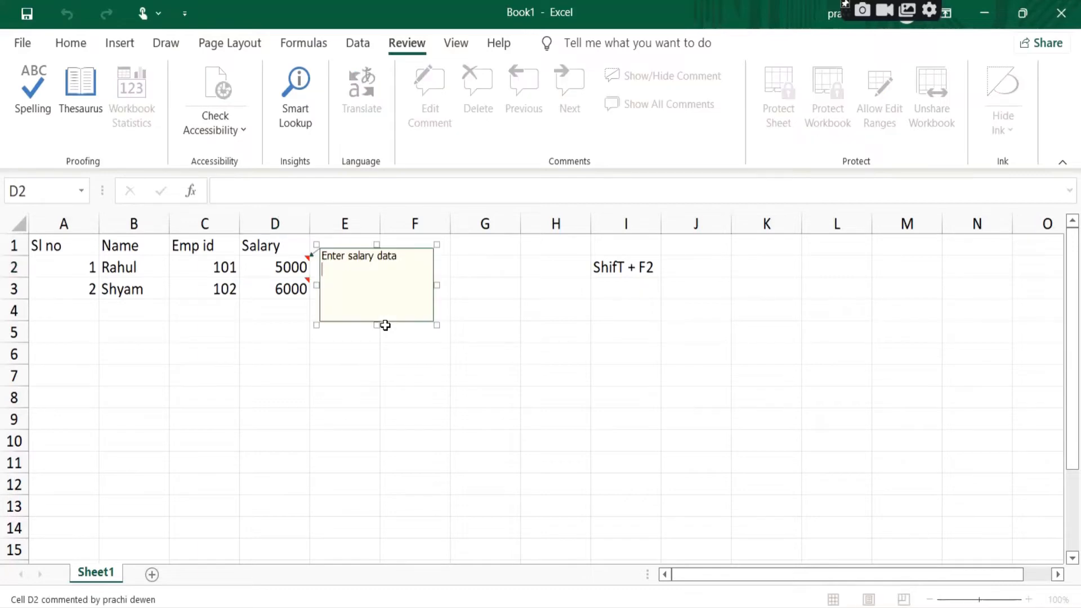
click(419, 259)
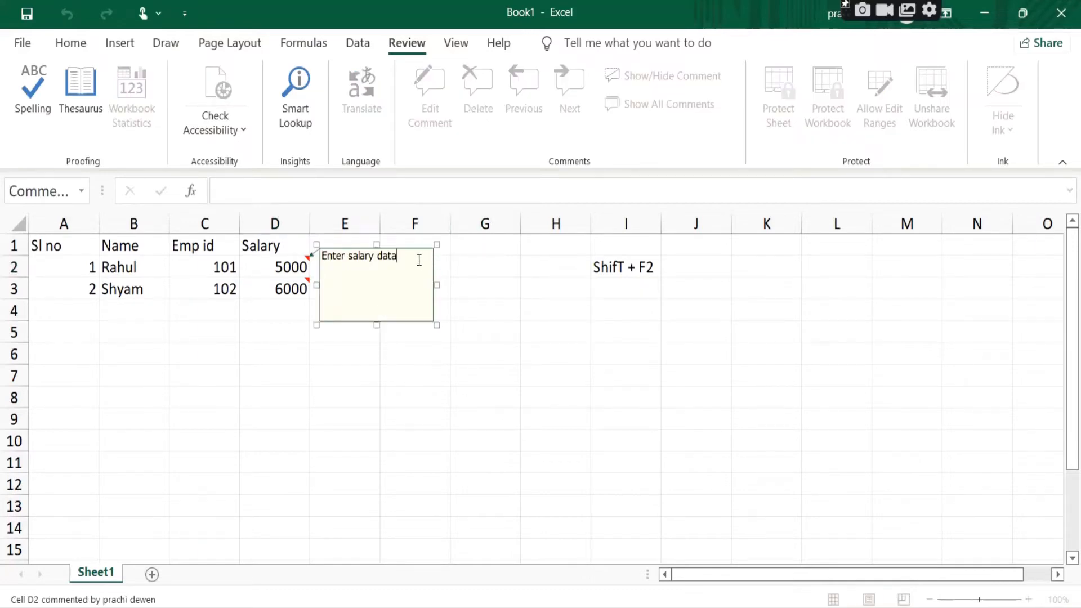
click(491, 309)
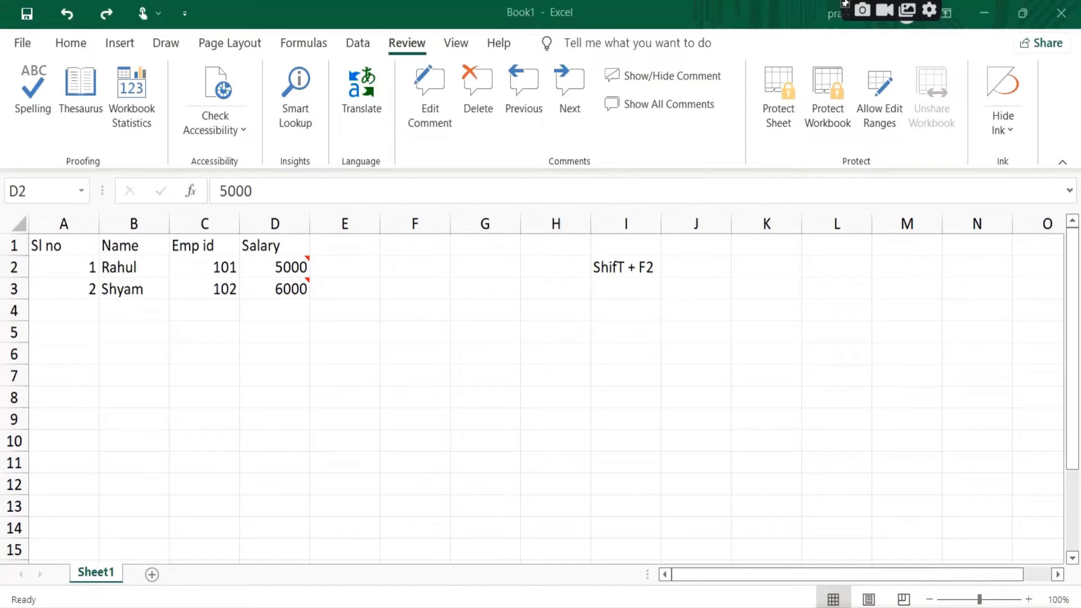
Step: Select all the text in cell D2's comment and set its font to Arial, Bold, size 11 in the comment formatting
click(298, 271)
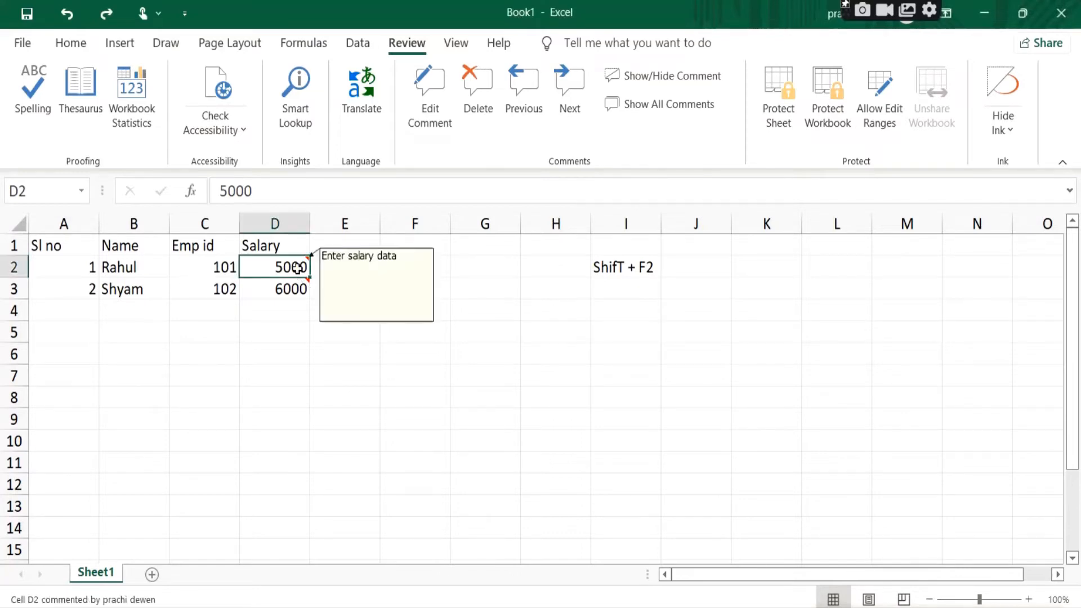
right_click(298, 268)
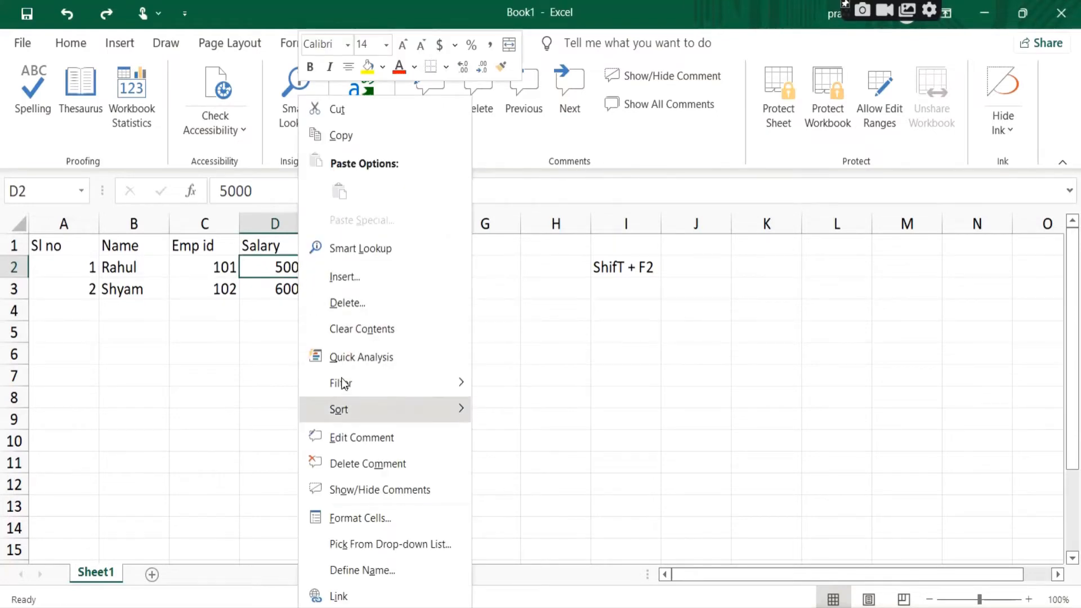
click(368, 437)
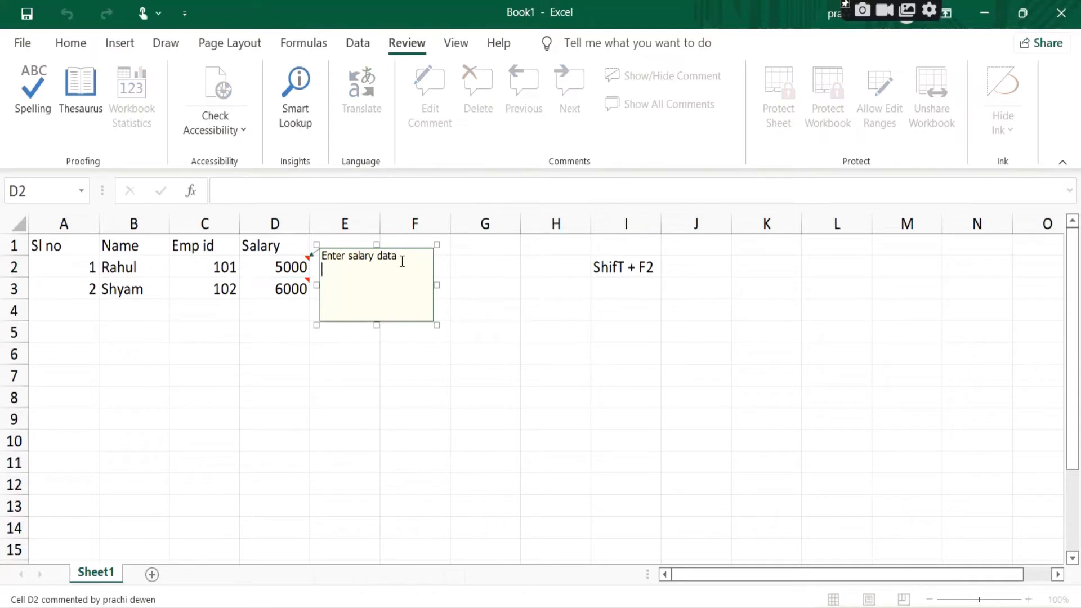
drag(407, 258, 292, 261)
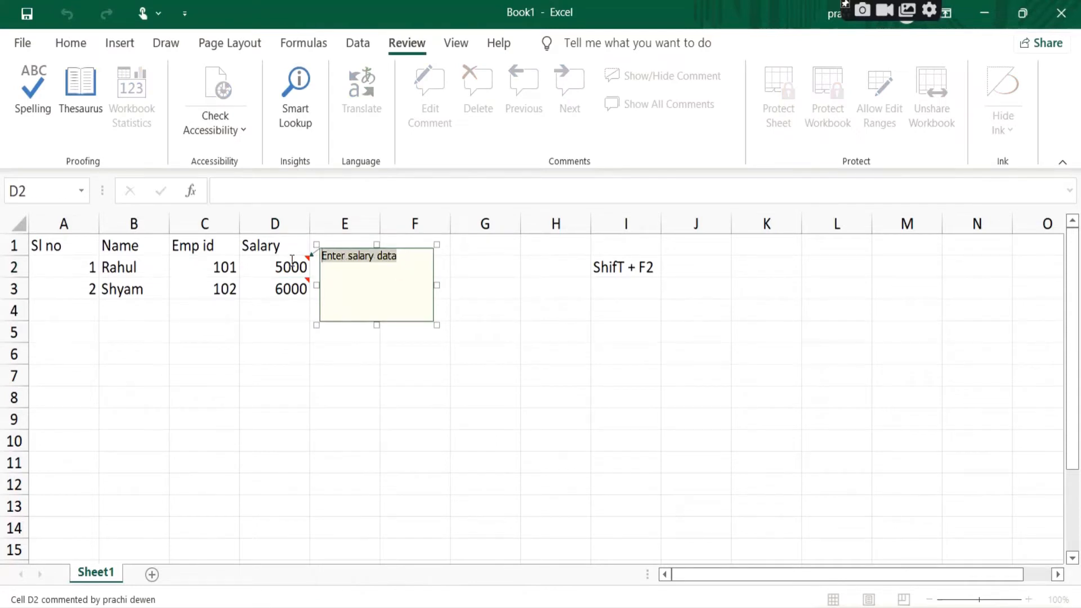
right_click(384, 261)
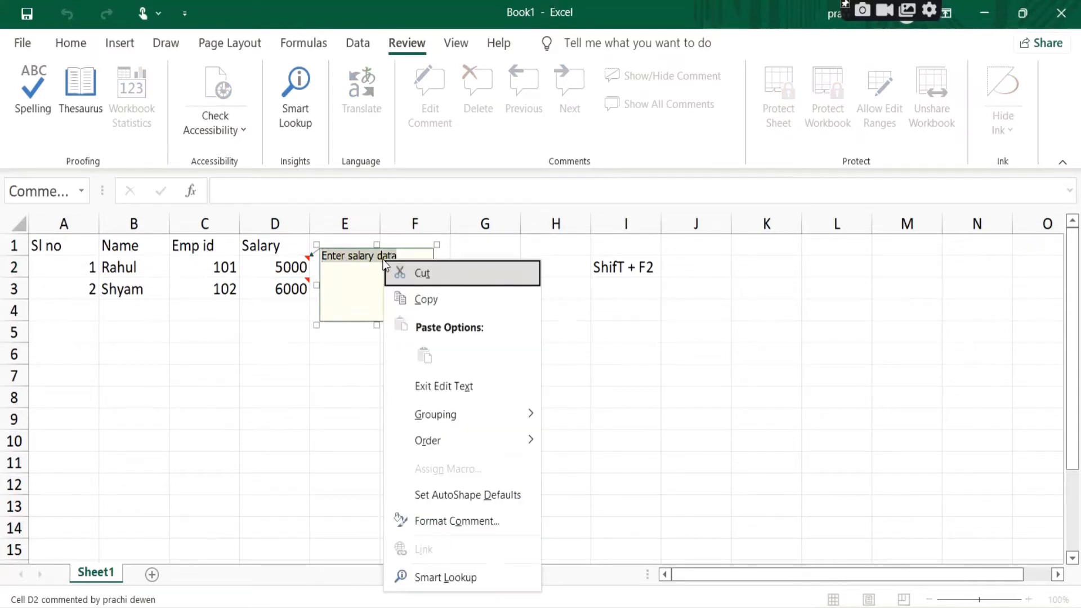
click(462, 522)
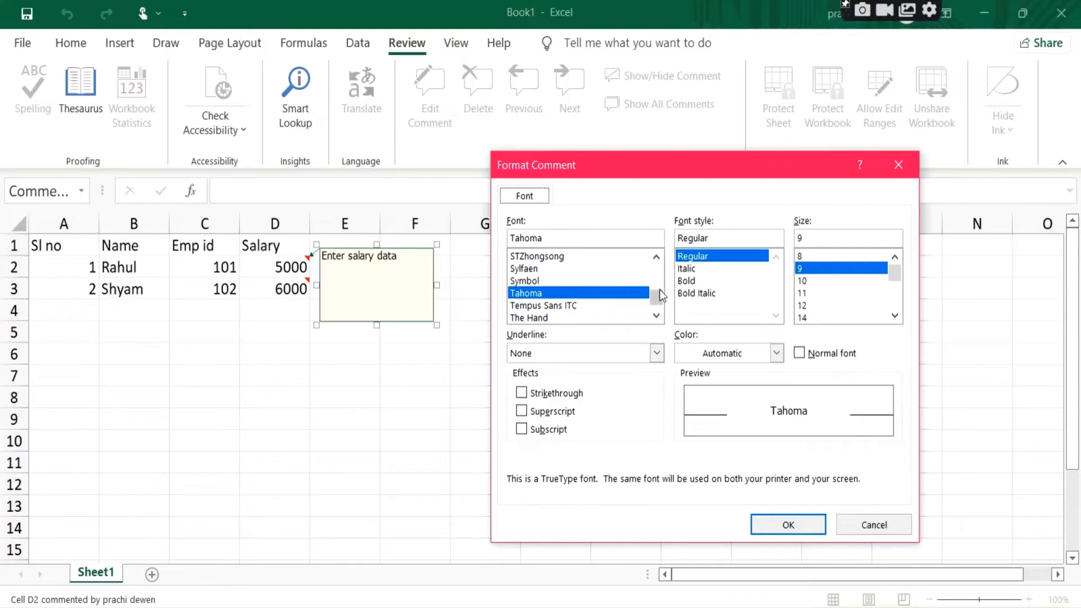
scroll(661, 292, up, 8)
scroll(656, 292, up, 20)
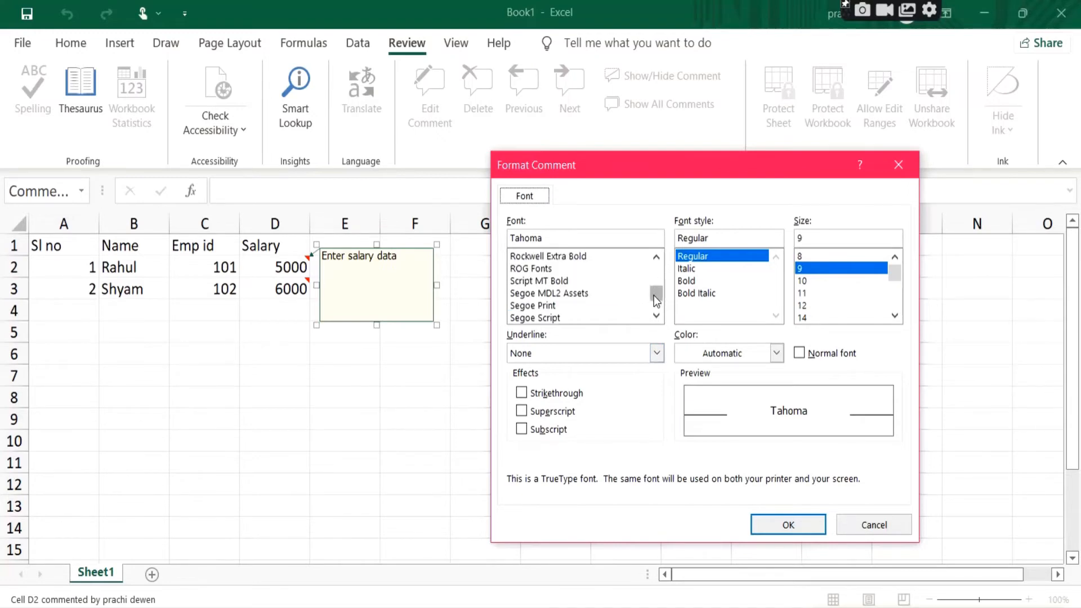
click(543, 305)
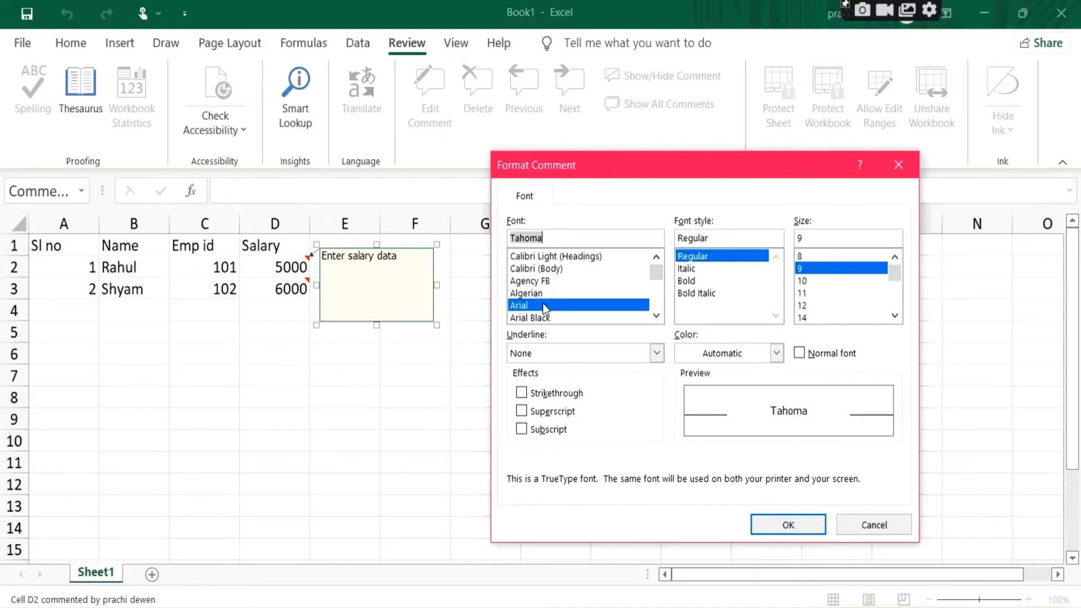
click(706, 281)
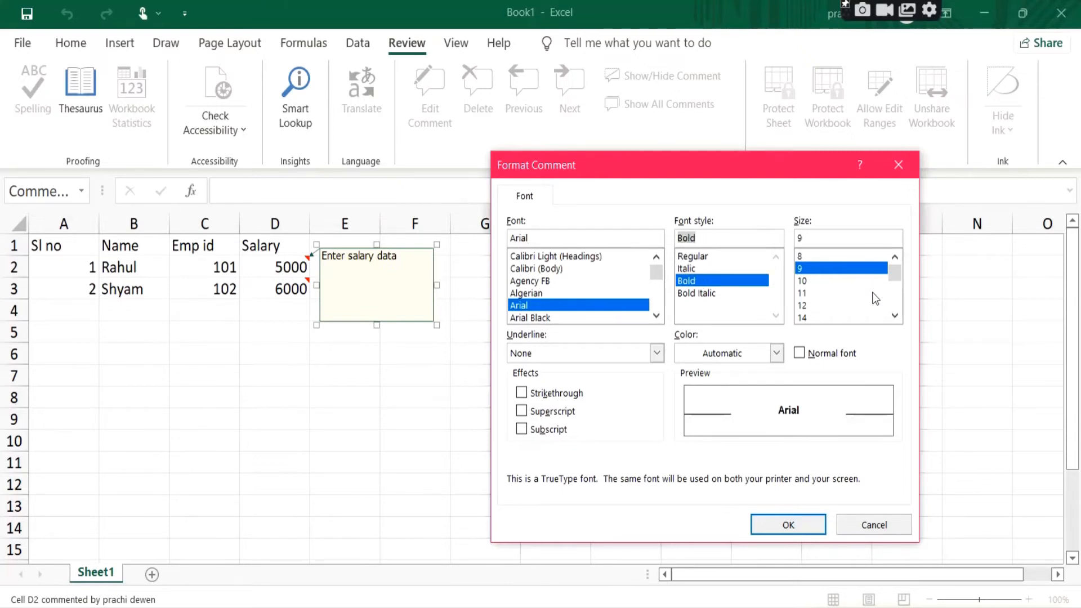
click(817, 293)
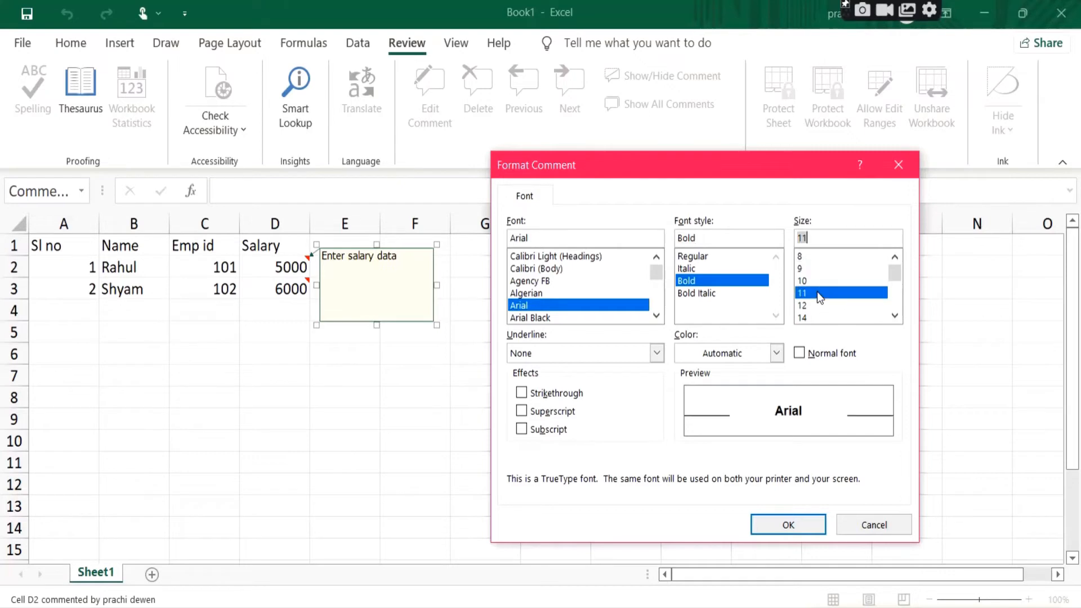
Step: Give the comment text on cell D2 a single underline and blue colour without strikethrough, and apply the formatting
click(617, 353)
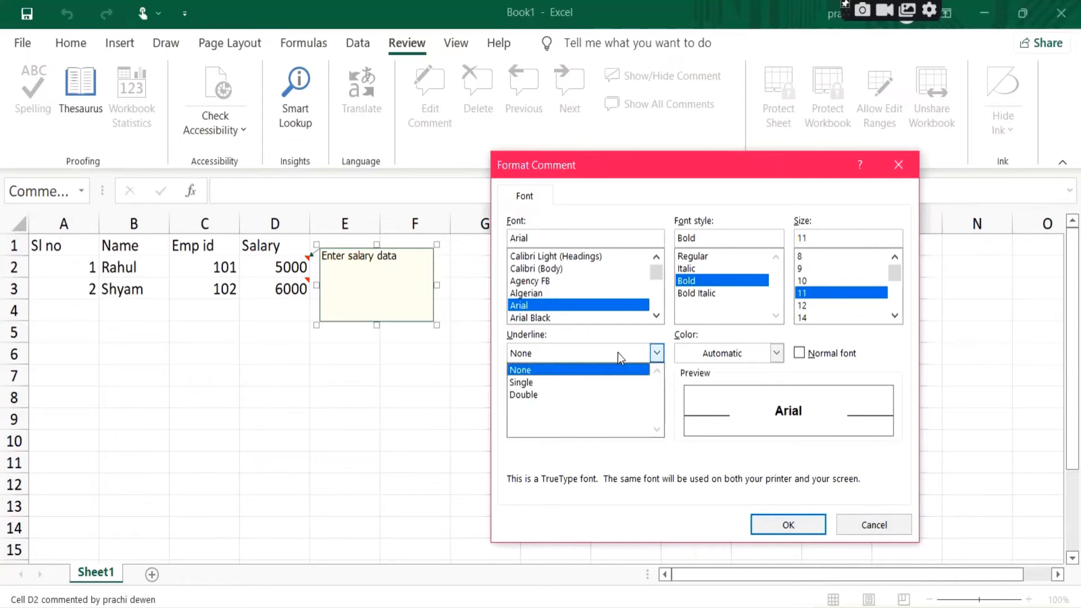
click(583, 383)
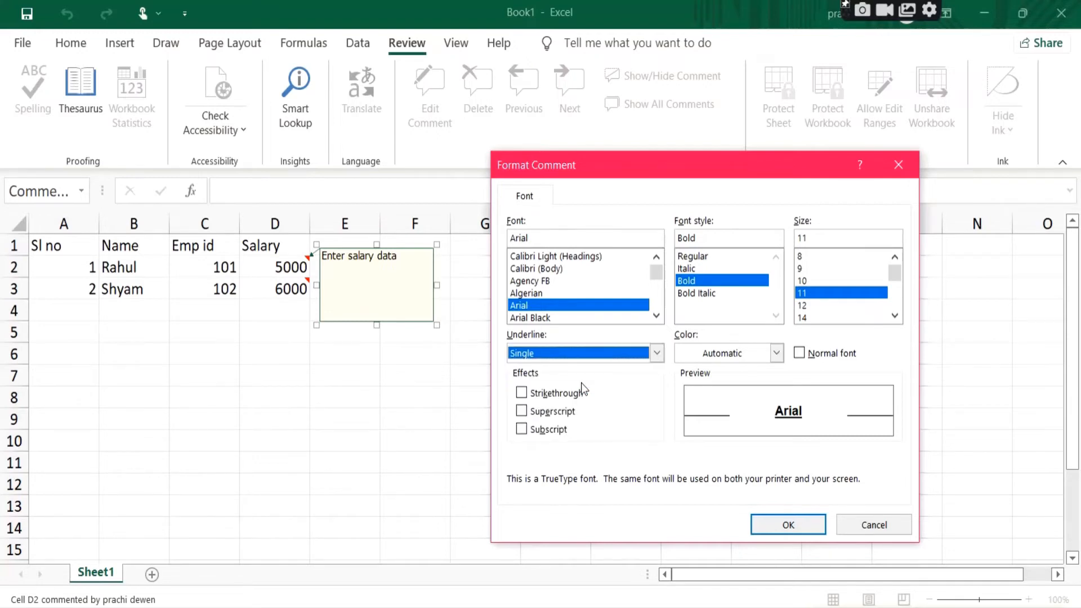
click(729, 357)
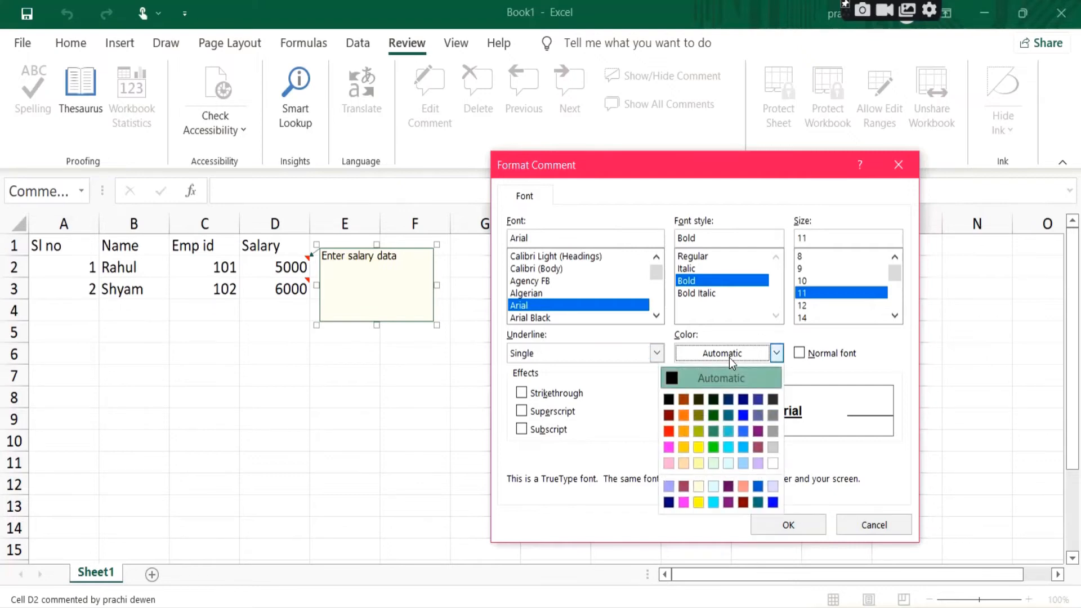
click(743, 415)
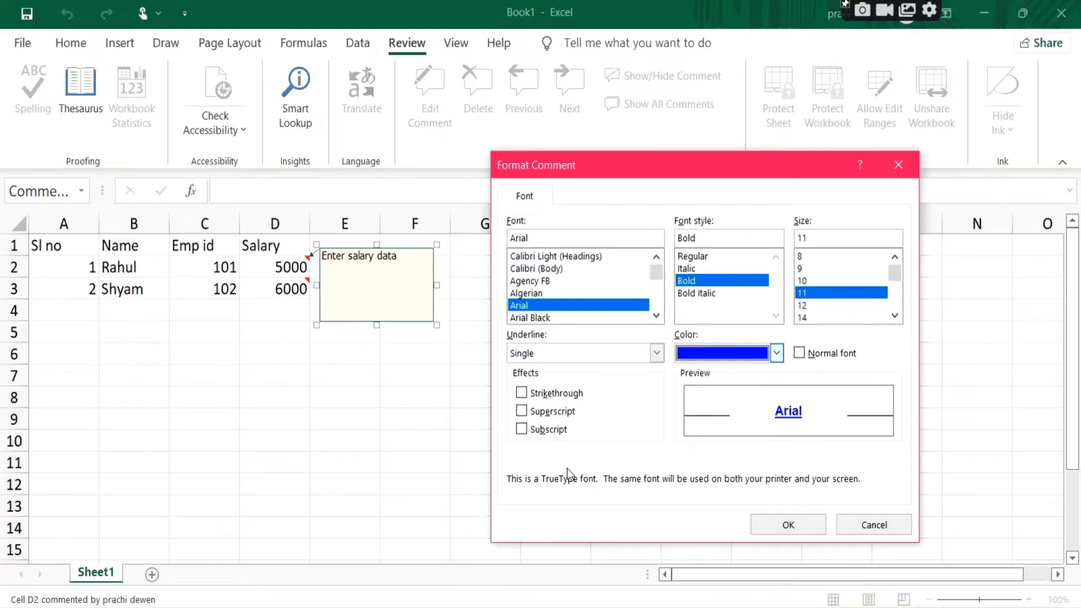
click(535, 397)
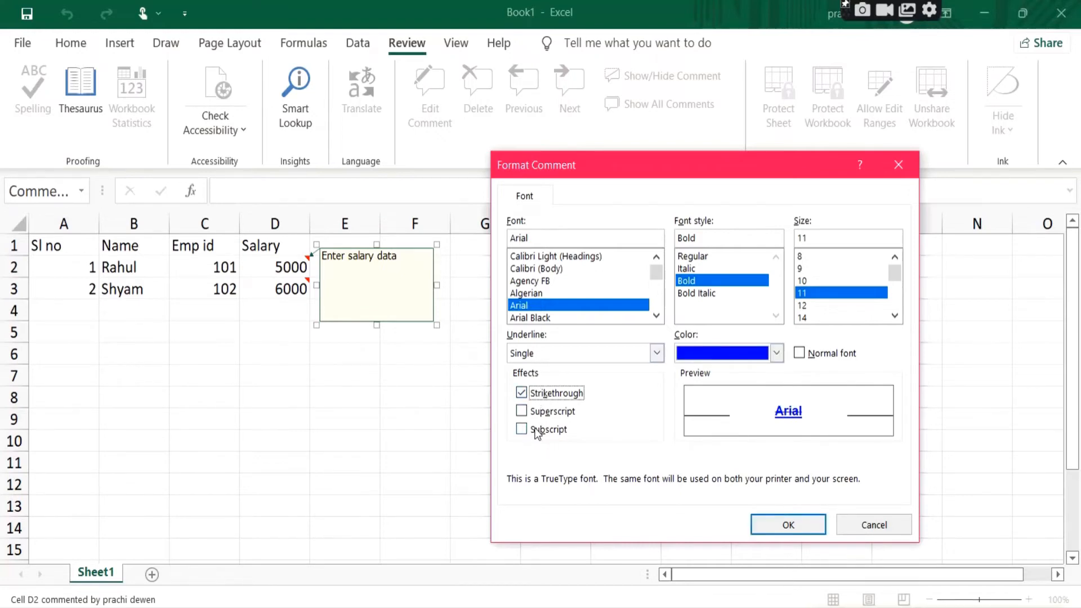
click(543, 397)
click(787, 527)
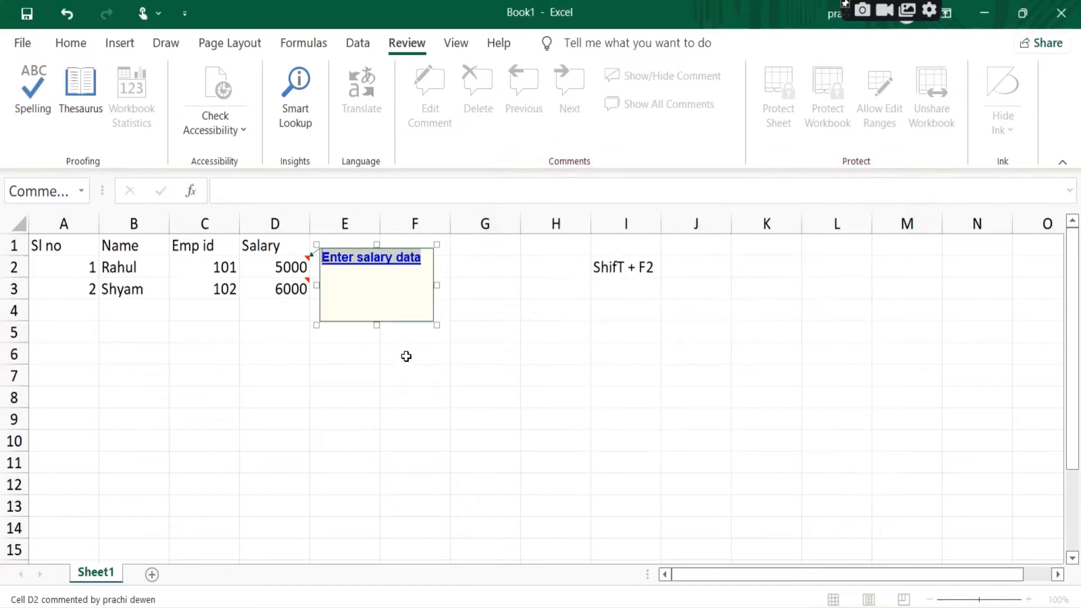
click(407, 358)
click(291, 264)
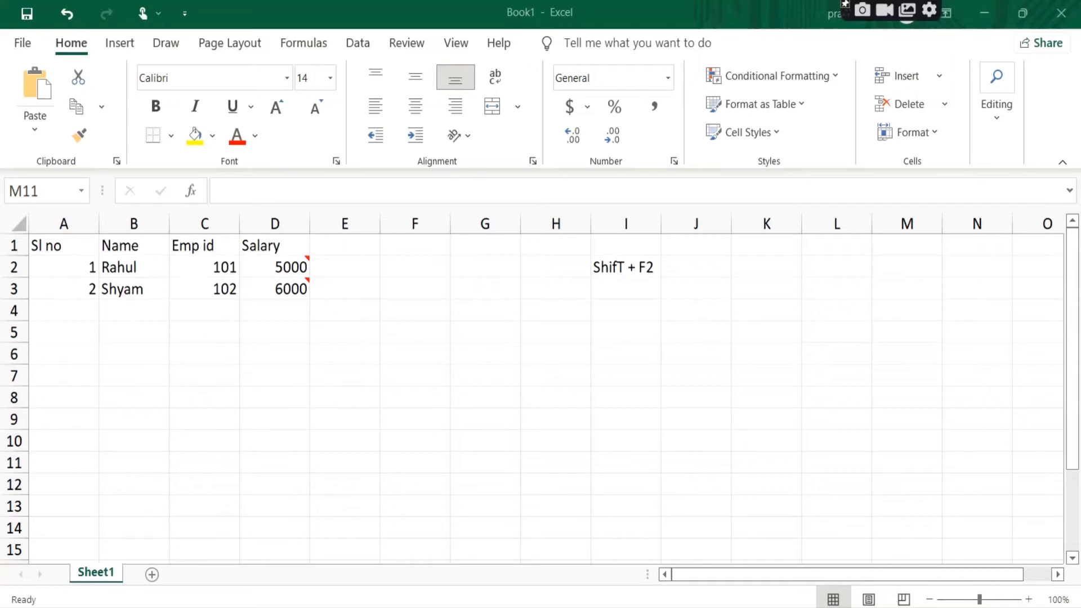
Step: Switch to Notepad and add a "Text boxes" outline with "1. Add text boxes" and "2. format text box", highlighting each line in turn
key(alt+Tab)
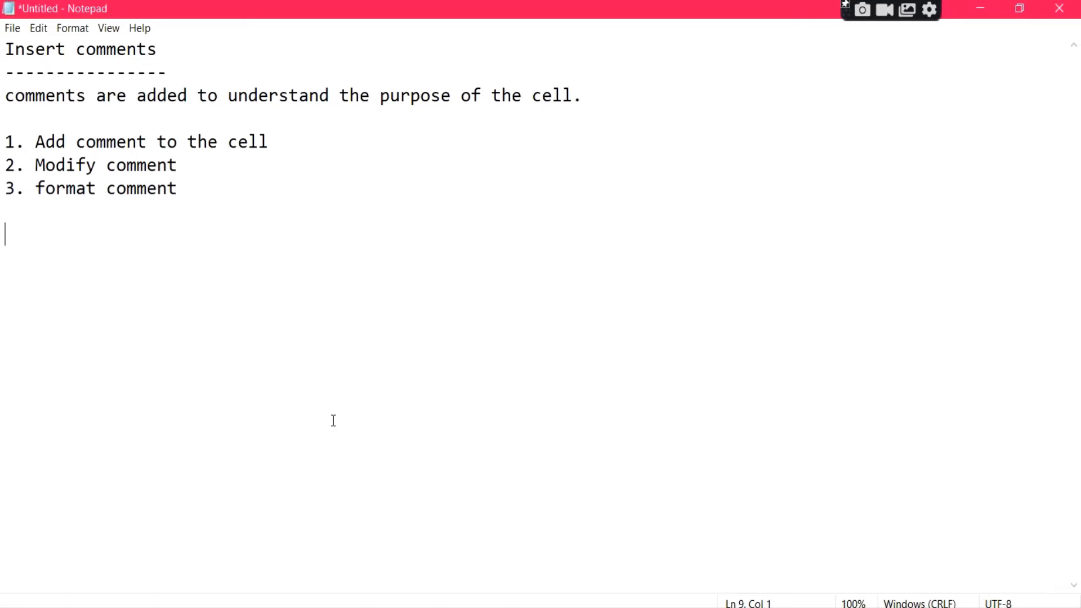
text(Text boxes ----------- 1. Add text boxes 2. format text box)
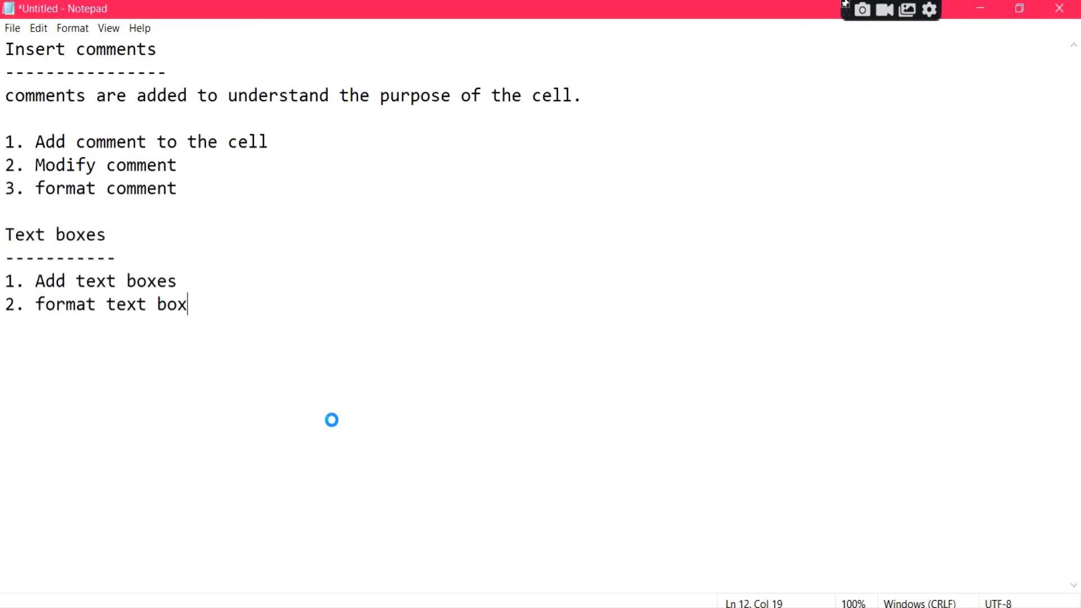
click(208, 280)
key(shift+Left)
key(shift+Left)
key(shift+Left)
key(shift+Left)
key(shift+Left)
key(shift+Left)
key(shift+Left)
key(shift+Left)
key(shift+Left)
key(shift+Left)
key(shift+Left)
key(shift+Left)
key(shift+Left)
key(shift+Left)
key(shift+Left)
key(shift+Left)
key(shift+Left)
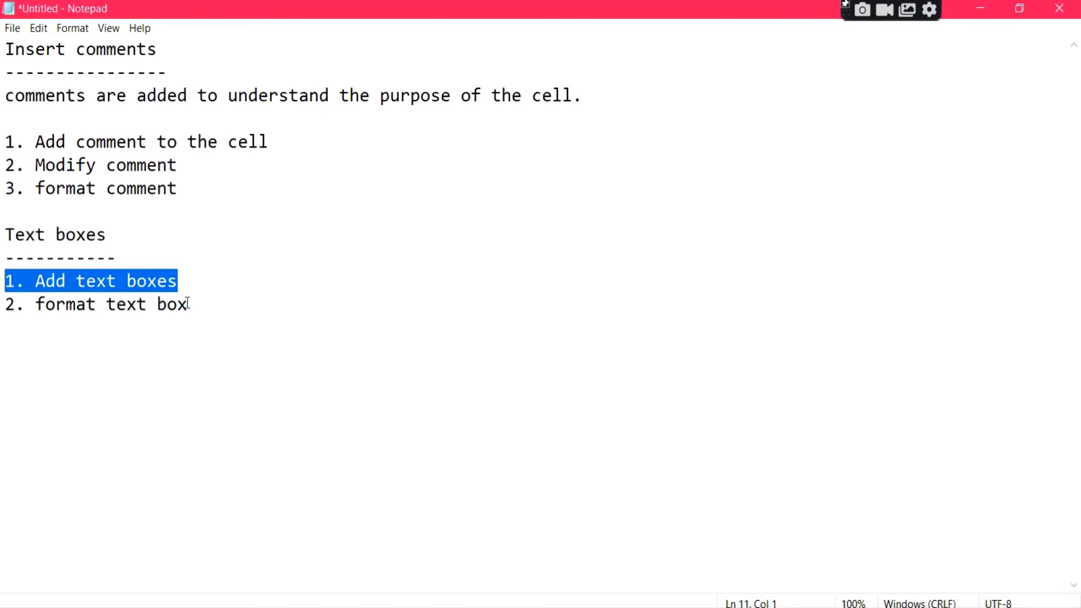
drag(208, 304, 2, 309)
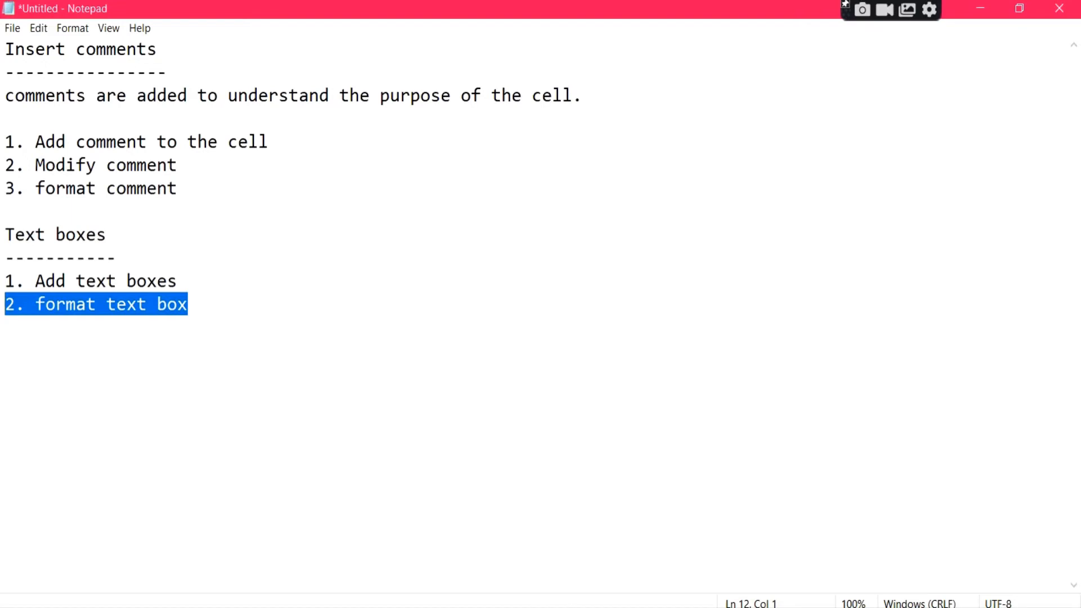
Step: Switch back to Excel and draw a text box below the salary table, spanning about cells D6 to G9
click(420, 607)
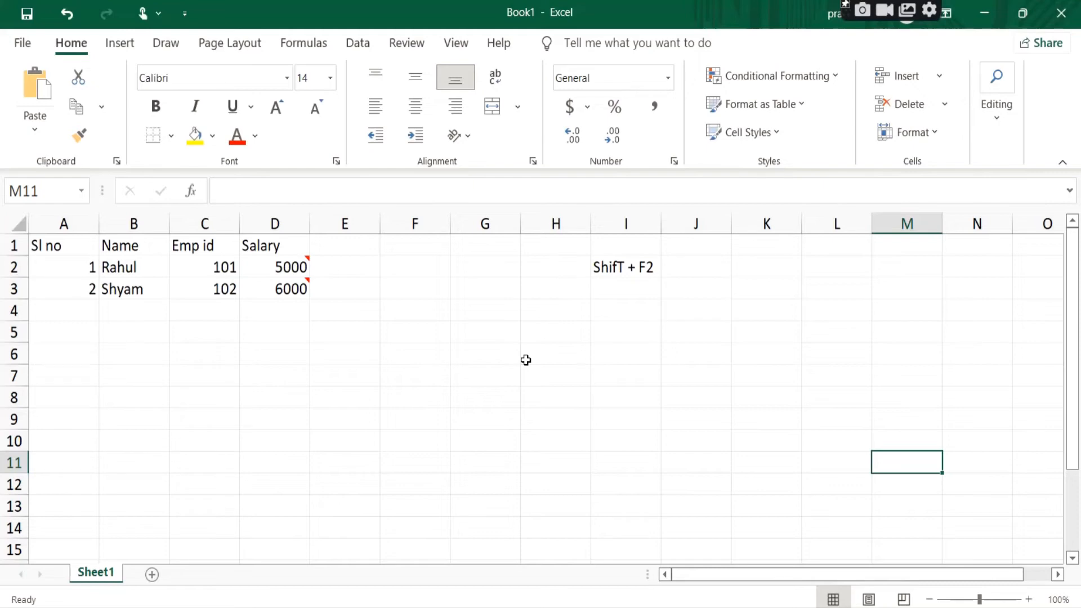
click(124, 47)
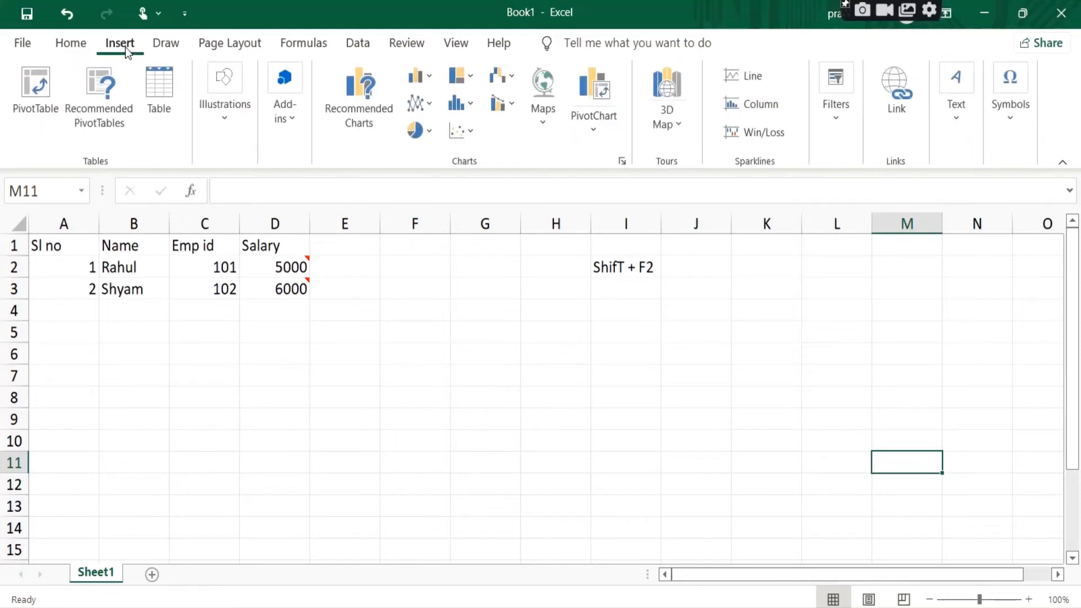
click(959, 120)
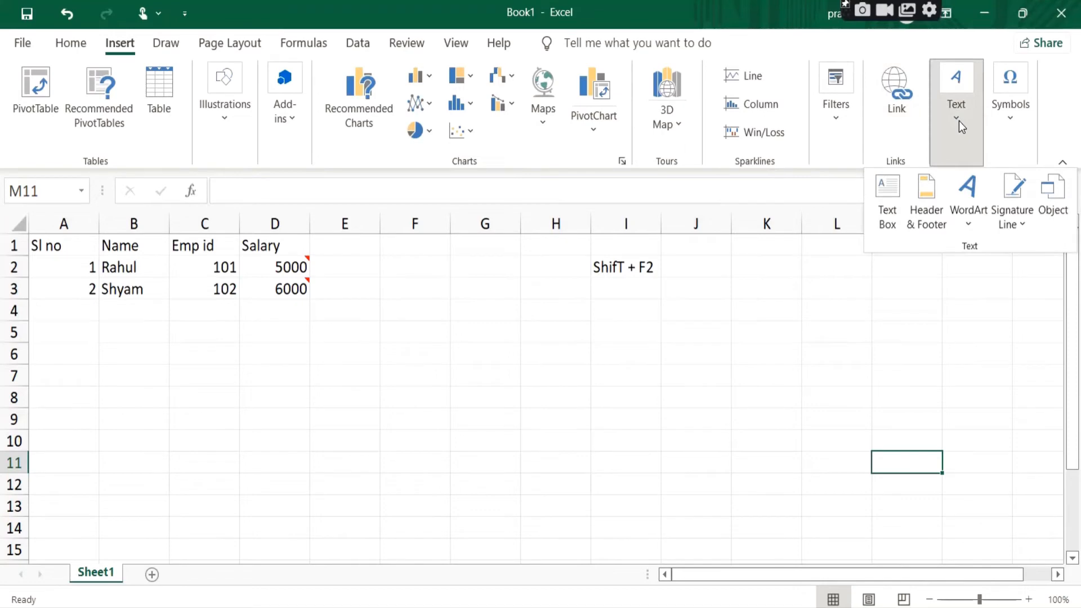
click(889, 209)
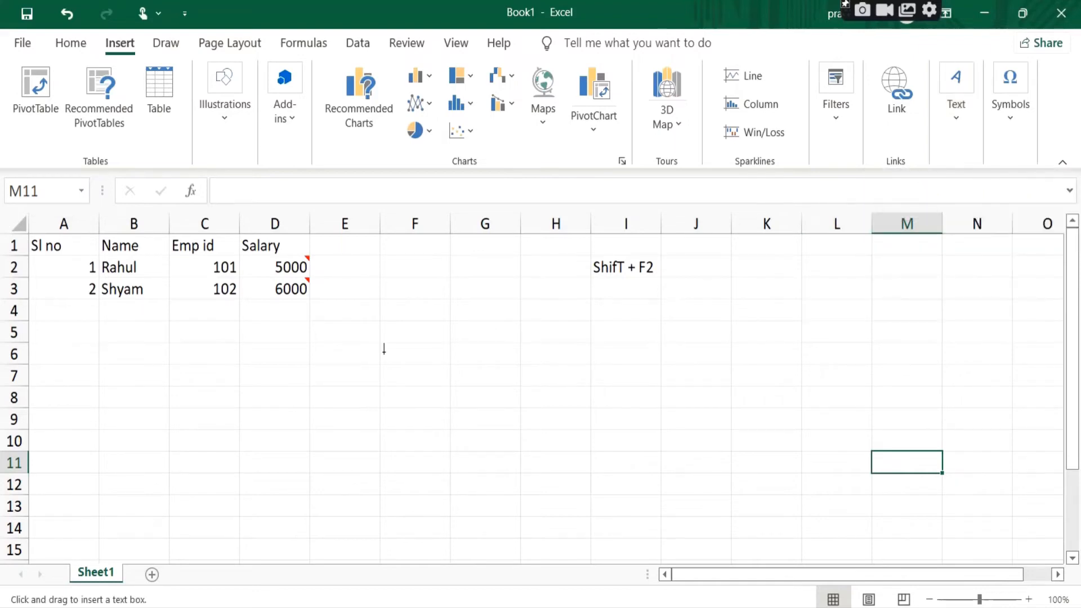
key(Escape)
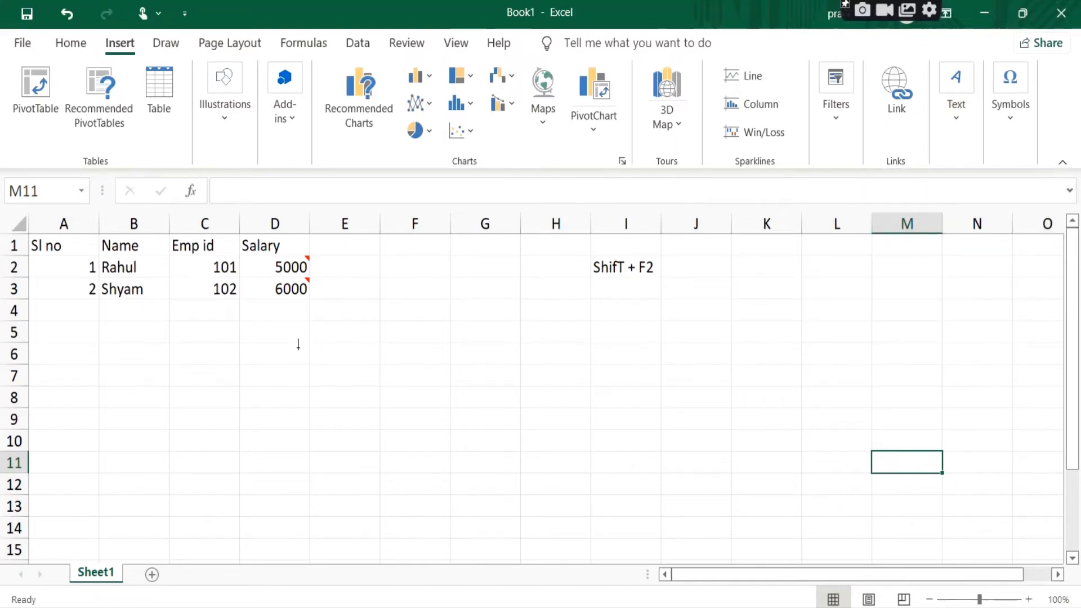
mouse_move(298, 348)
mouse_down()
mouse_move(340, 370)
mouse_move(304, 357)
mouse_up()
drag(305, 359, 476, 433)
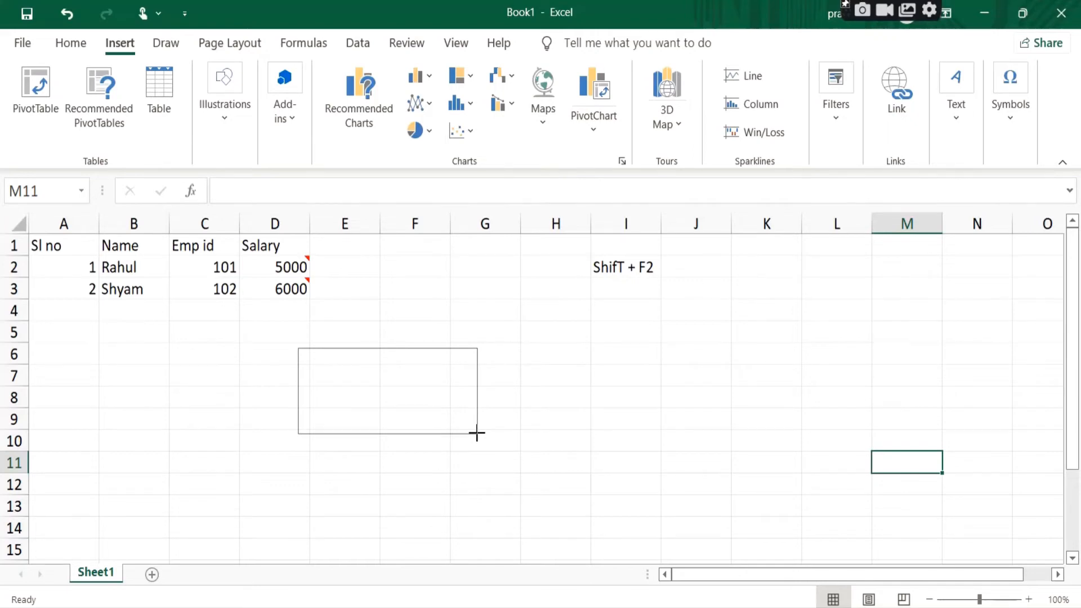
drag(477, 433, 477, 434)
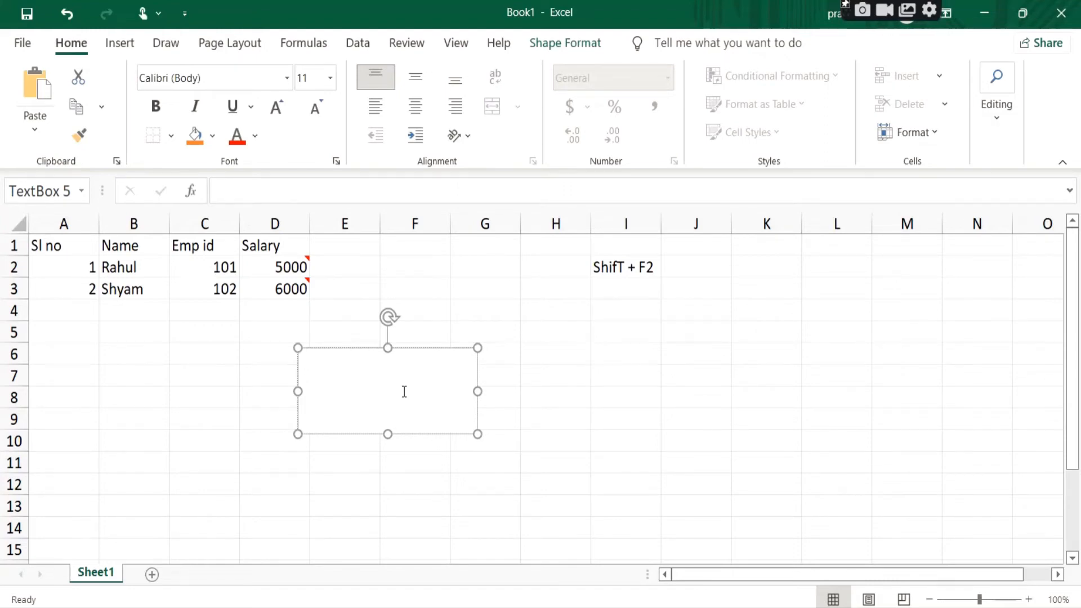
Step: Enter "My text box" in the new text box and leave text editing
text(My text b)
click(529, 438)
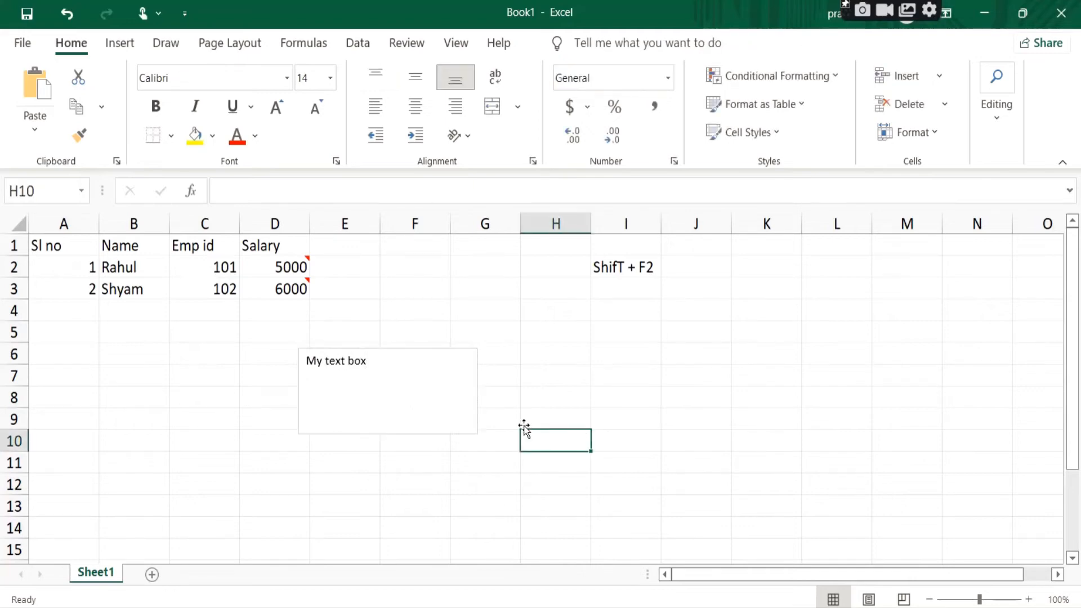
Step: Draw a second text box beside the first one, spanning about cells I6 to K9
click(458, 430)
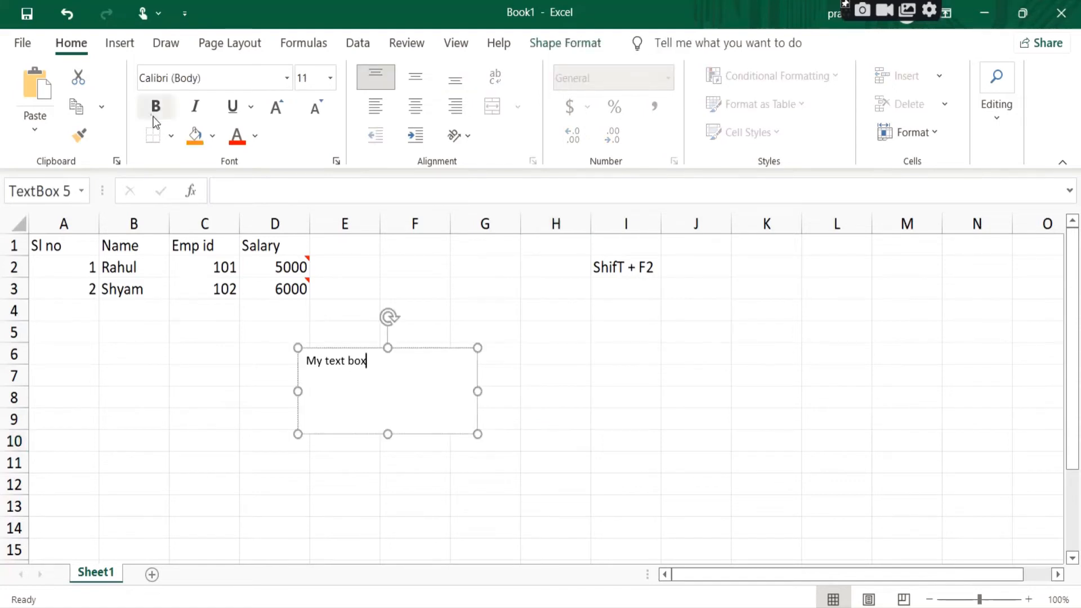
click(120, 45)
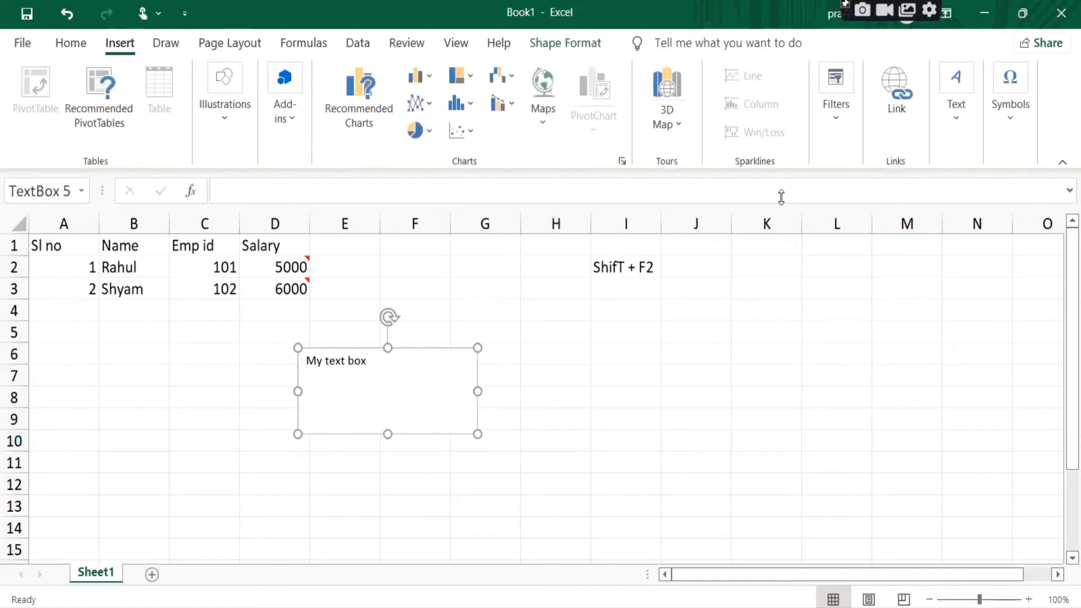
click(952, 126)
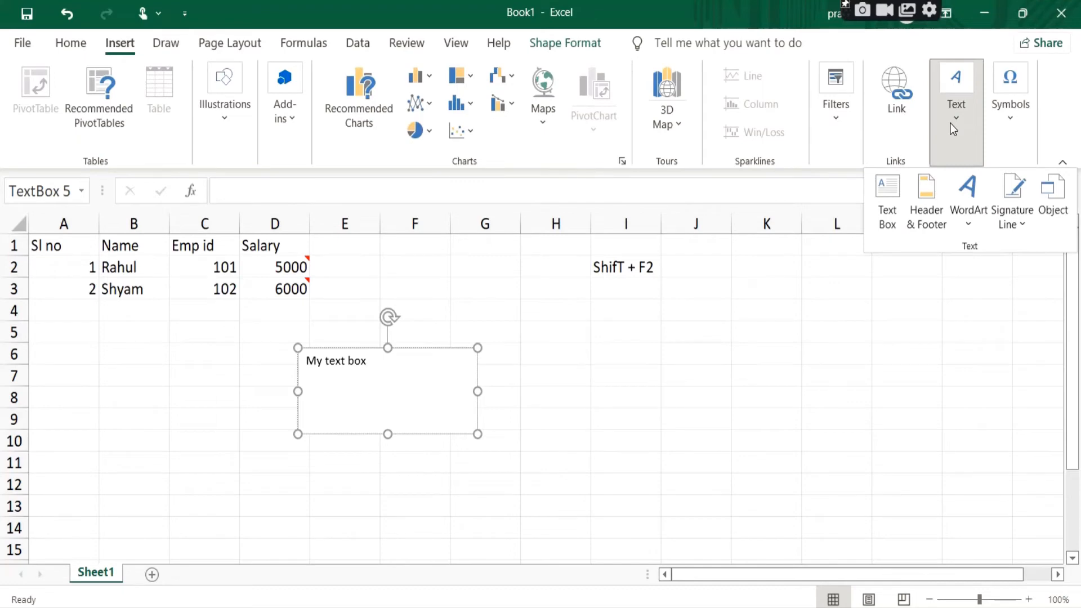
click(891, 206)
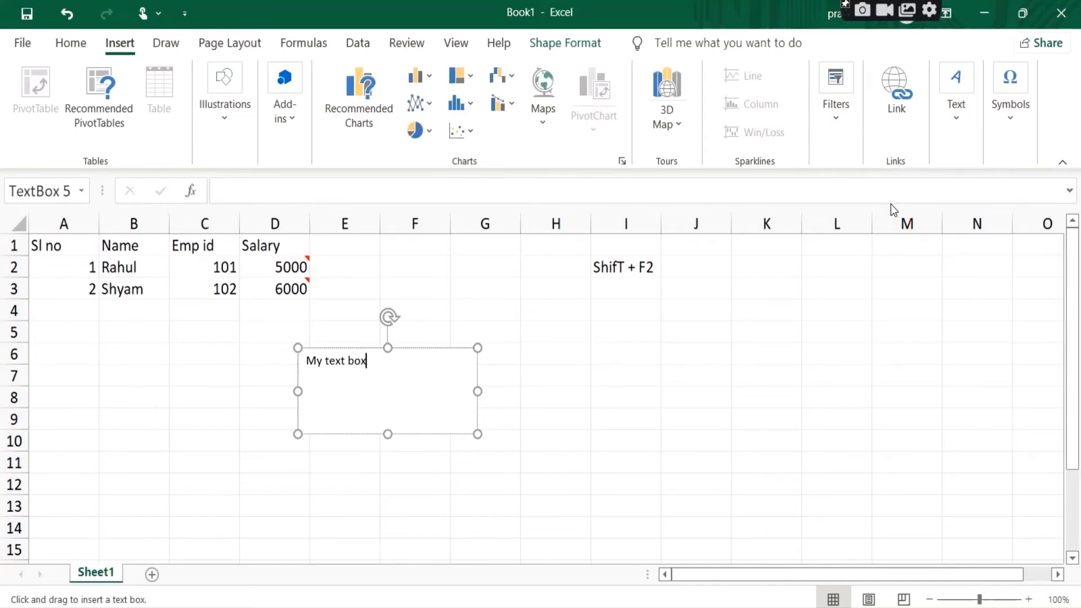
drag(593, 350, 770, 418)
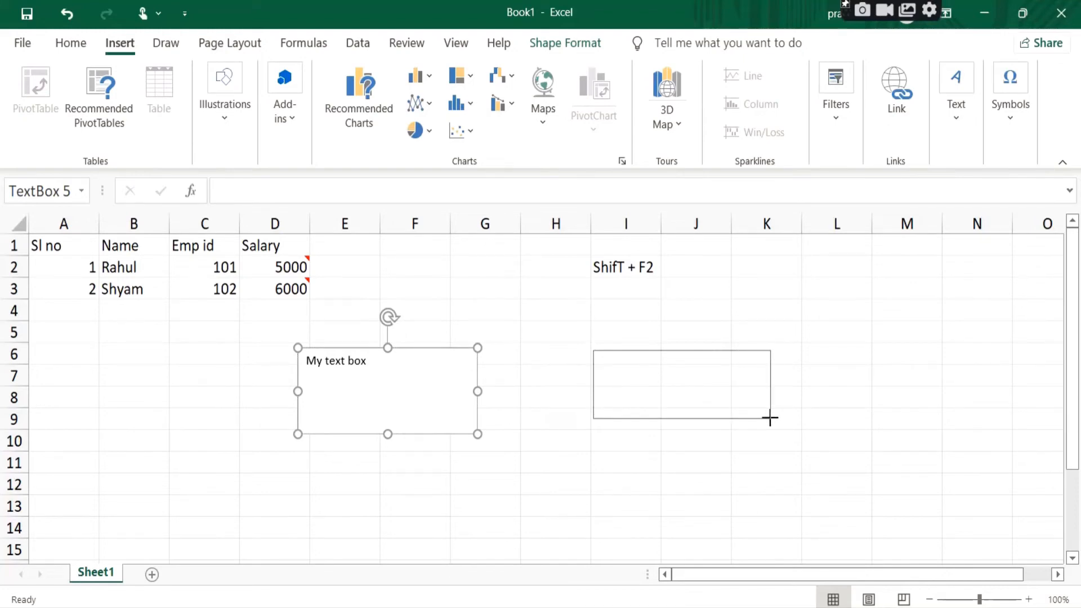
drag(770, 419, 799, 429)
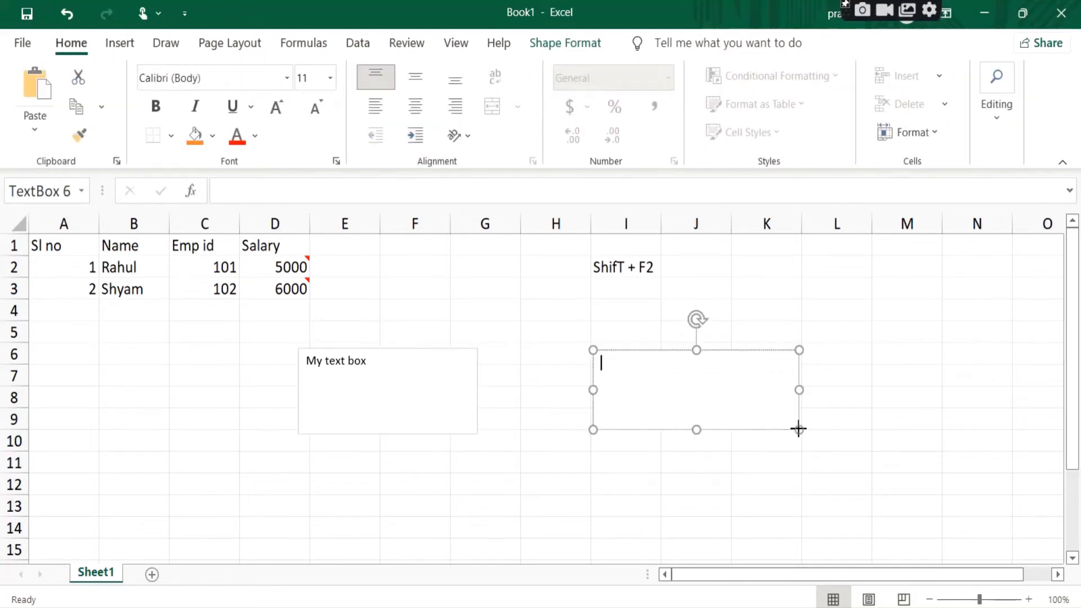
Step: Enter "my text box2" in the second text box and leave text editing
text(my bt)
key(BackSpace)
text(ext box2)
click(888, 446)
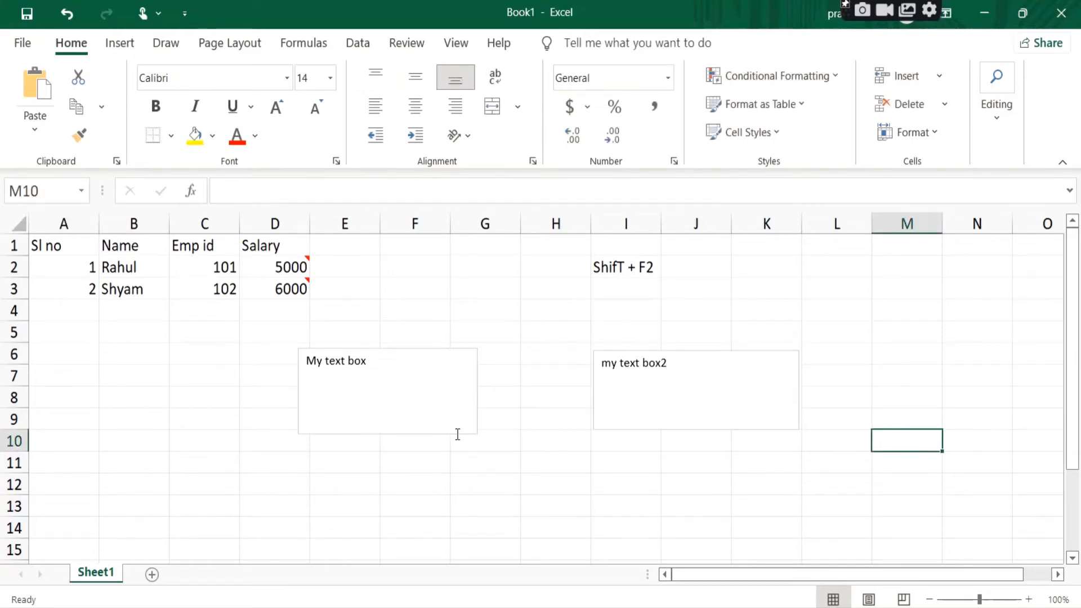
Step: Open the shape formatting of the first text box and give it a light green solid fill
click(439, 401)
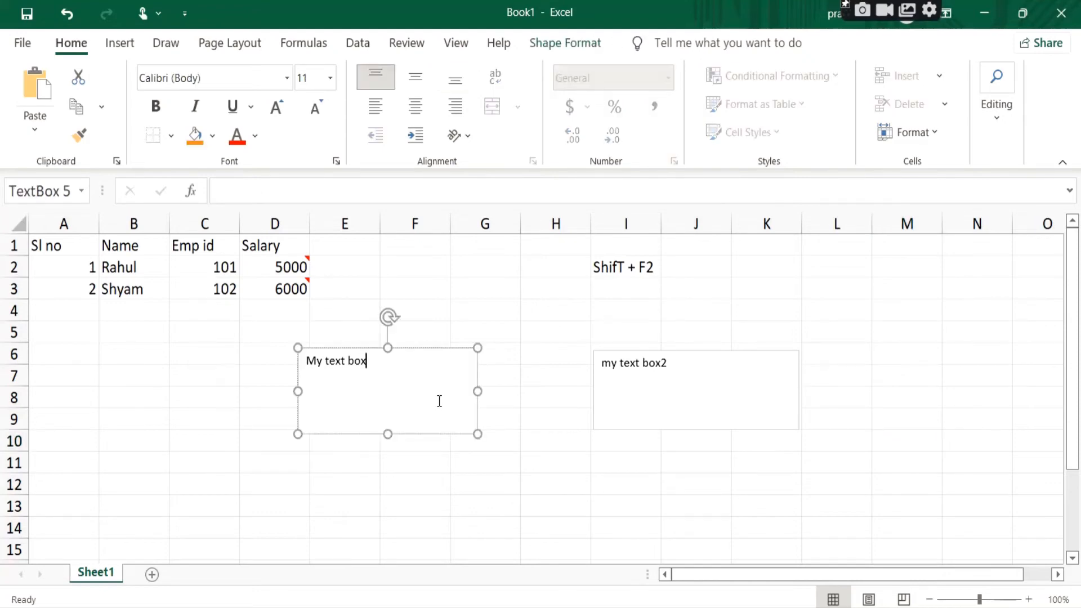
right_click(440, 401)
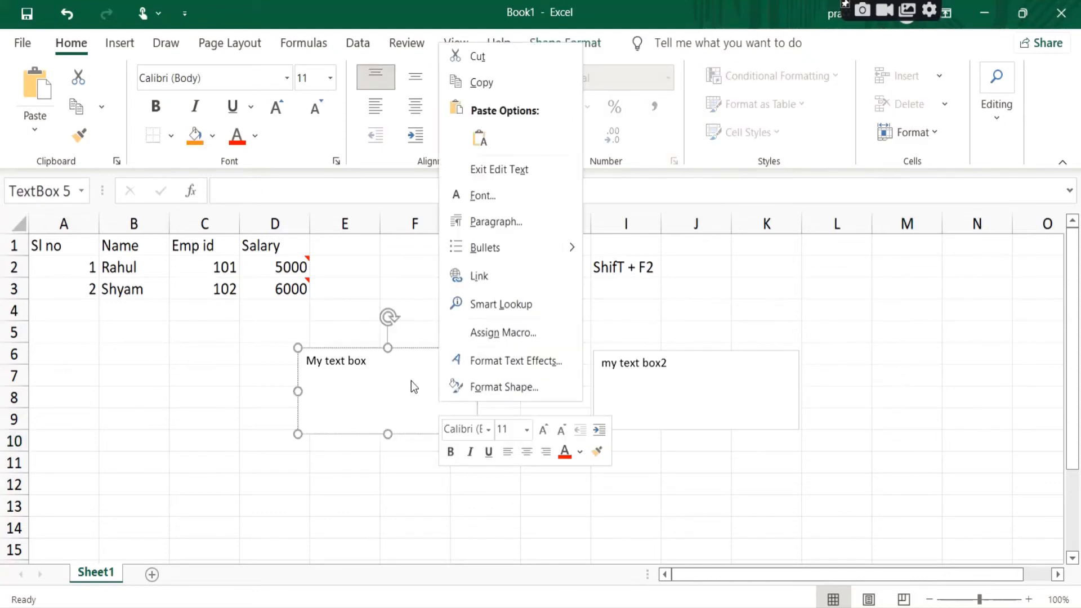
click(498, 387)
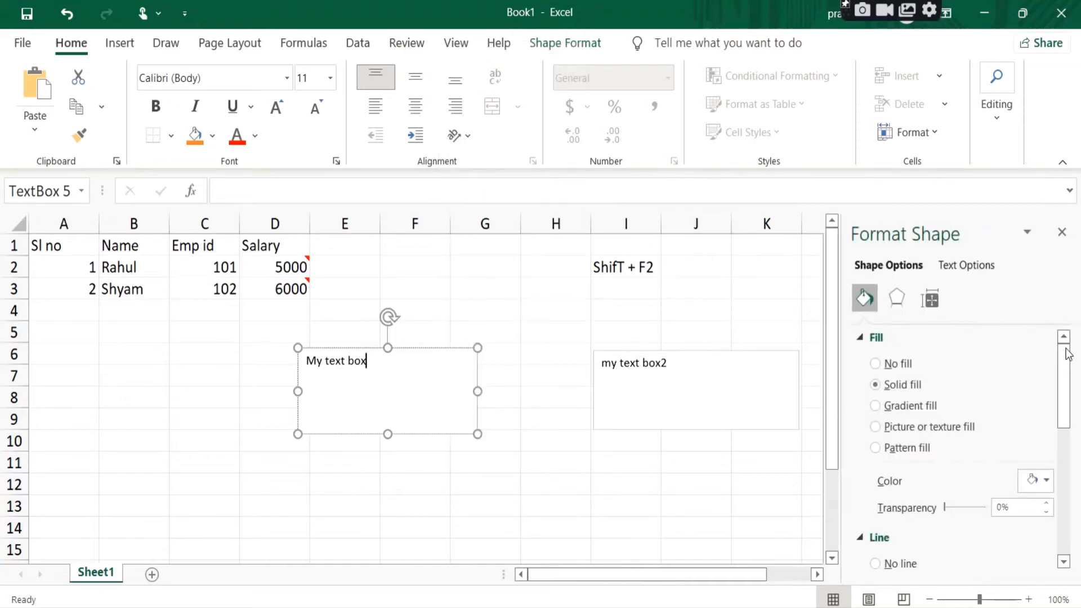
mouse_move(1070, 368)
mouse_down()
mouse_move(1079, 496)
mouse_move(1076, 351)
mouse_up()
click(893, 364)
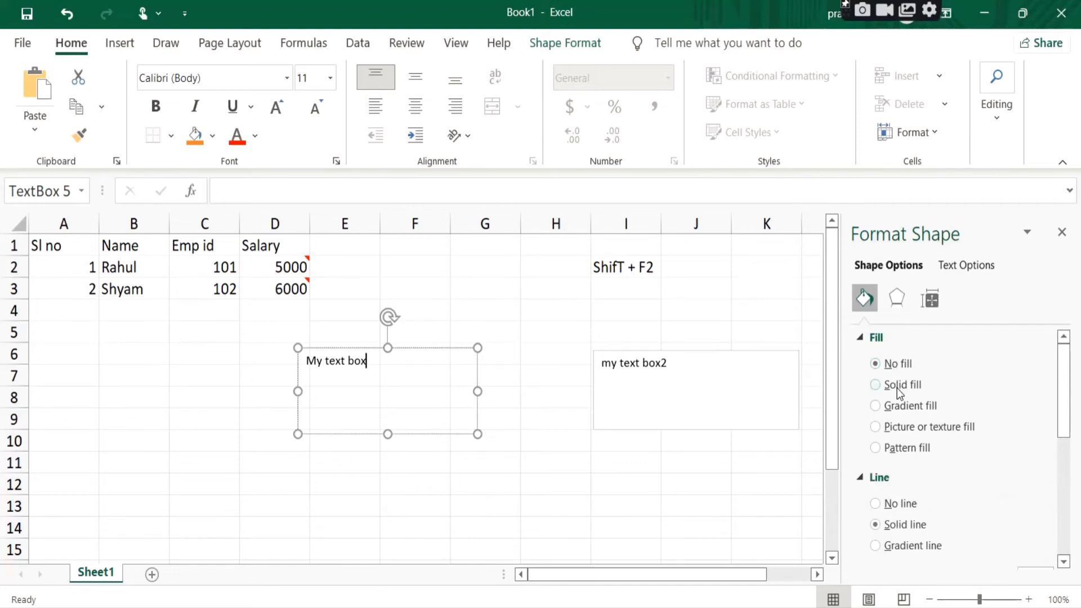
click(897, 387)
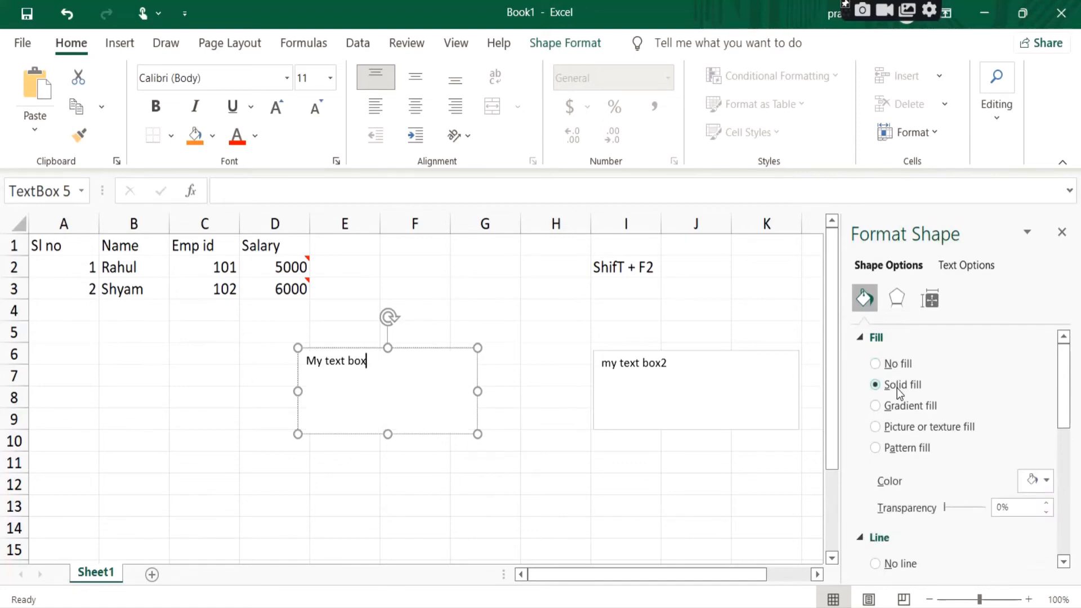
click(1047, 481)
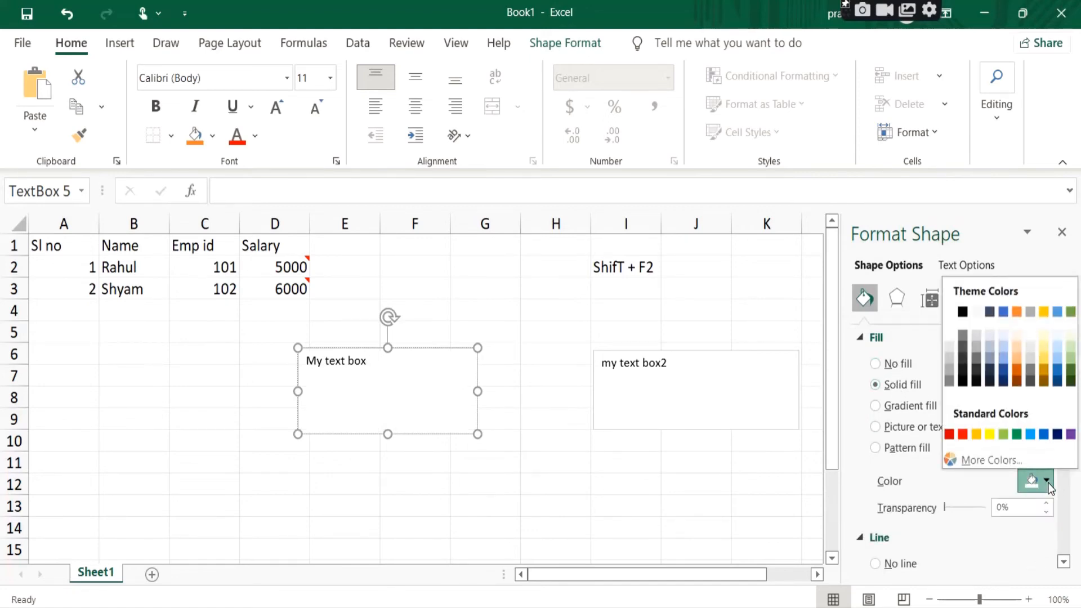
click(1072, 358)
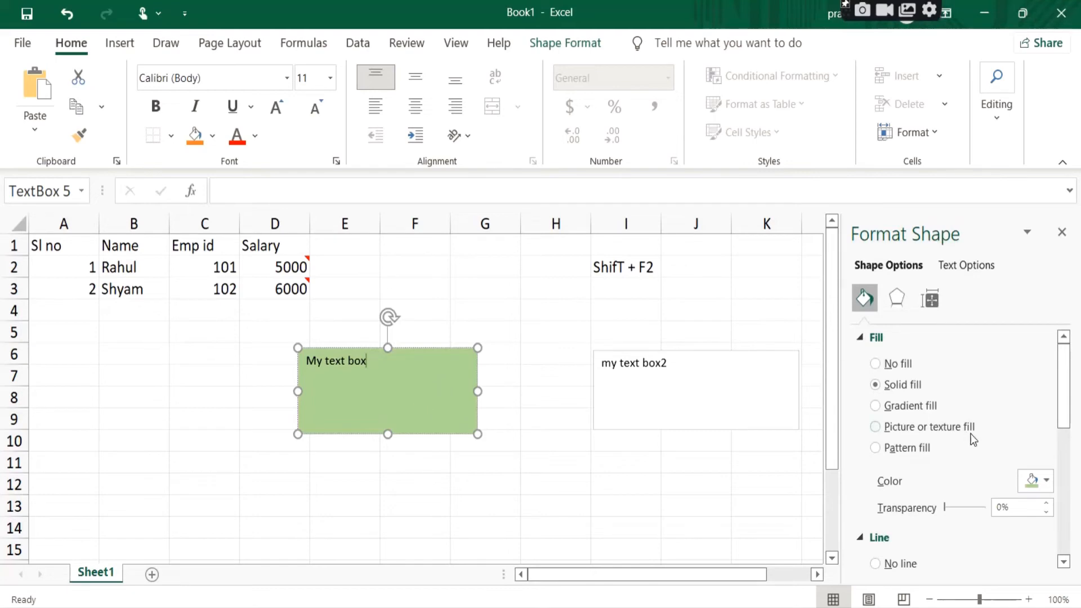
Step: Give the first text box a dark blue outline and thicken it to more than 2.5 pt, keeping the fill transparency at 0%
drag(1065, 410, 1079, 462)
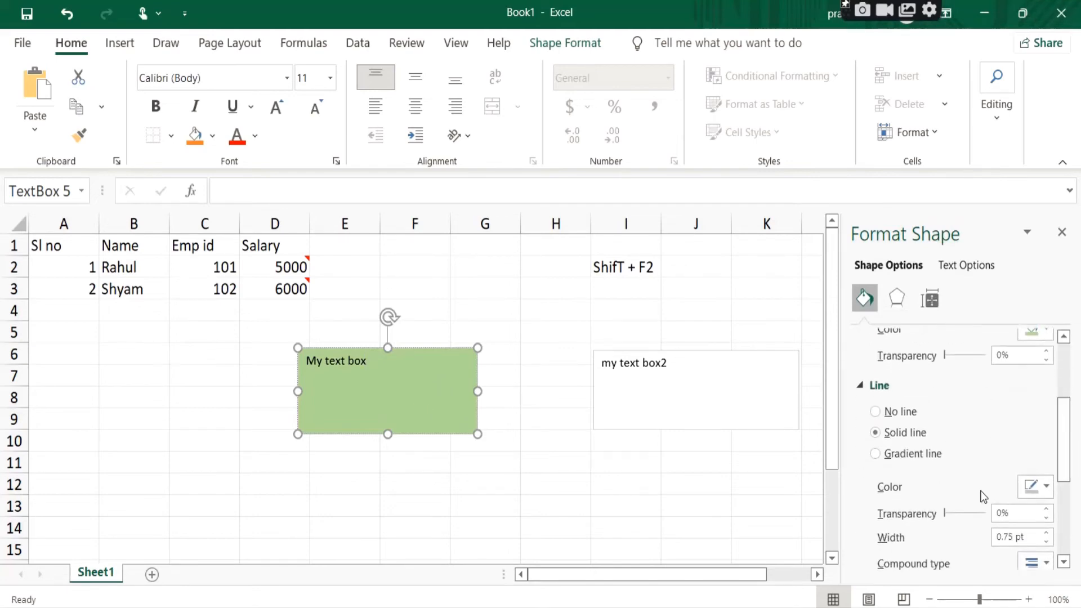
click(1046, 487)
click(1059, 441)
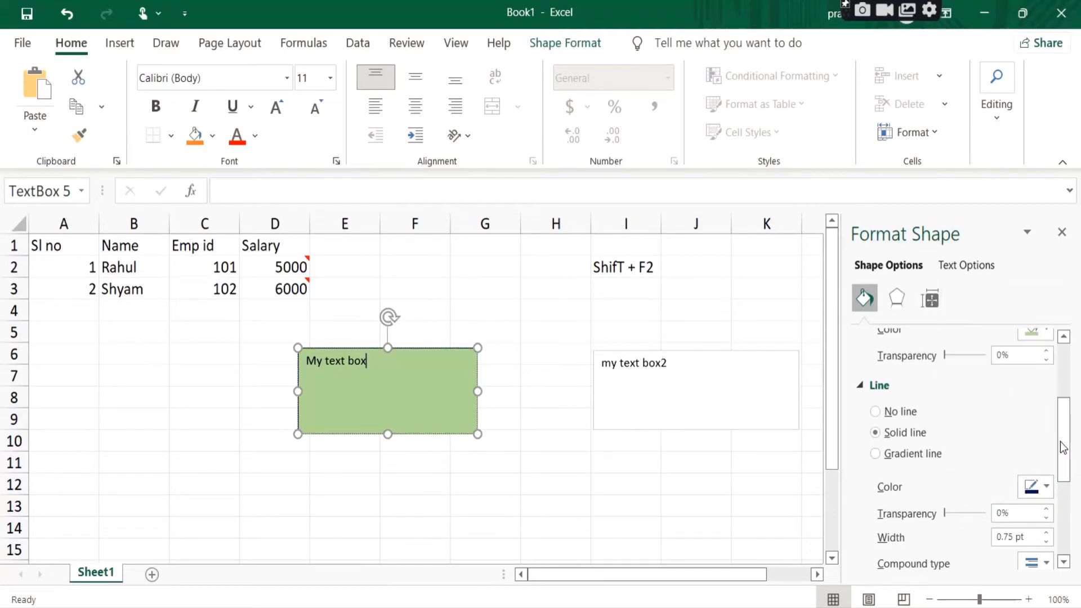
click(1047, 533)
click(1047, 533)
click(1048, 534)
click(1048, 533)
click(1048, 533)
click(1048, 533)
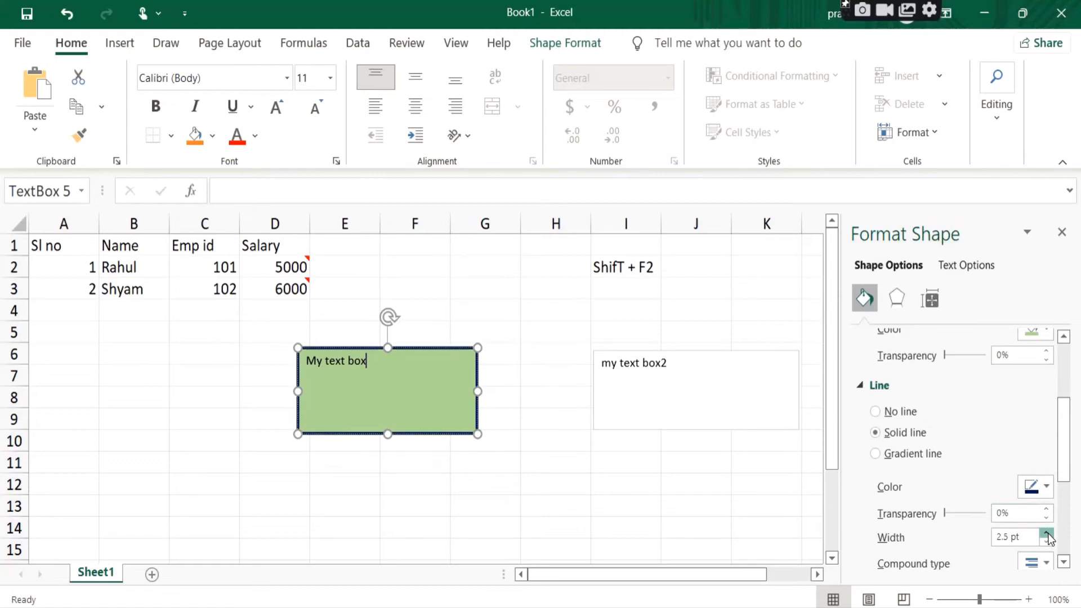
click(1048, 533)
click(1048, 534)
drag(1065, 473, 1068, 392)
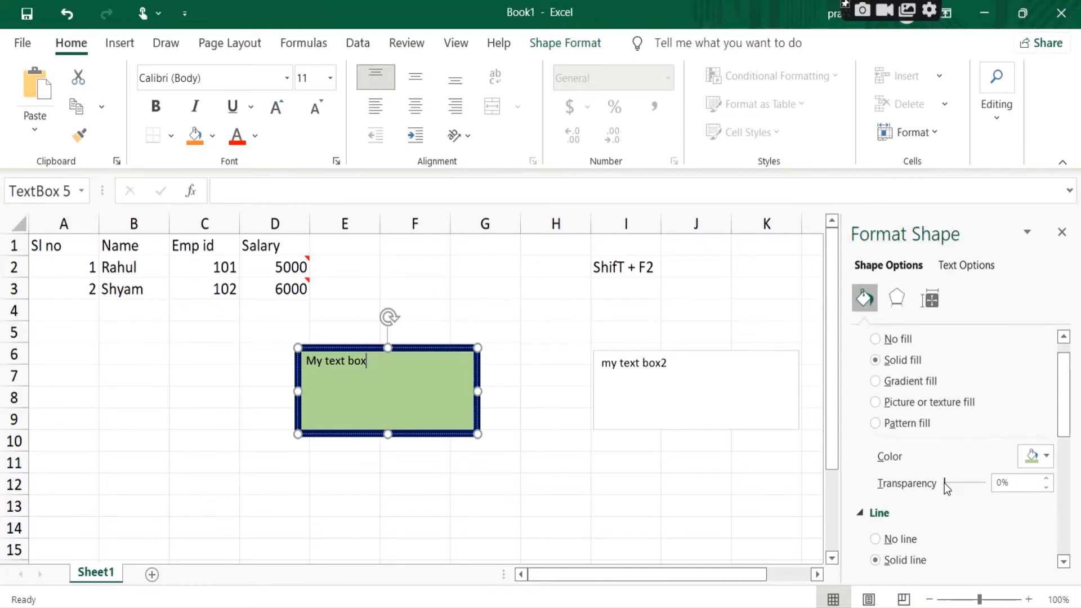
mouse_move(944, 483)
mouse_down()
mouse_move(977, 482)
mouse_move(940, 487)
mouse_up()
Step: Try to set the text fill of the first text box to a light gold colour in the text options
click(975, 264)
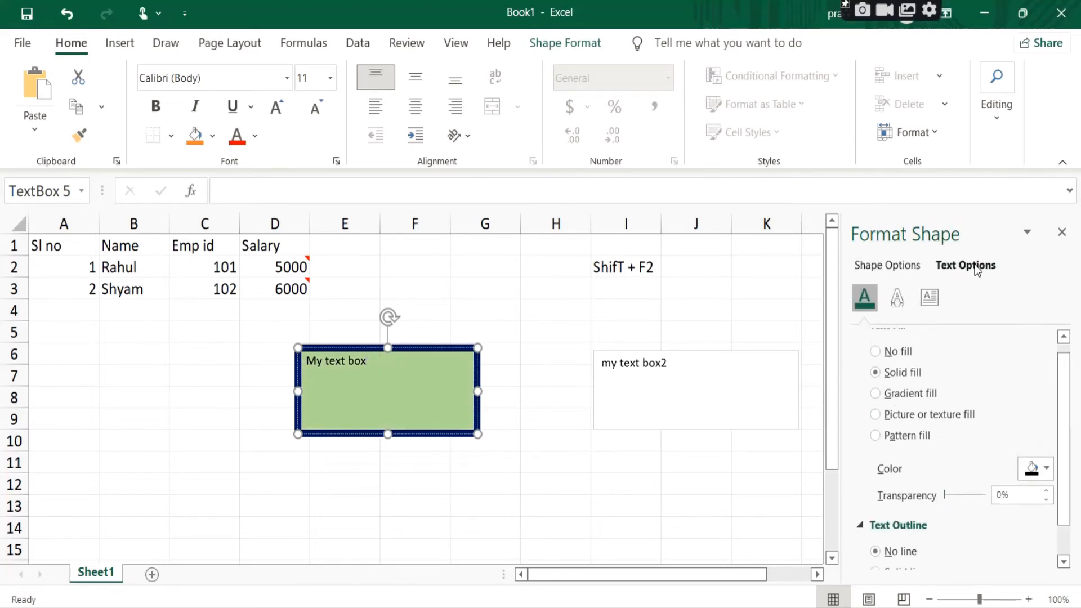
drag(1065, 380, 1064, 337)
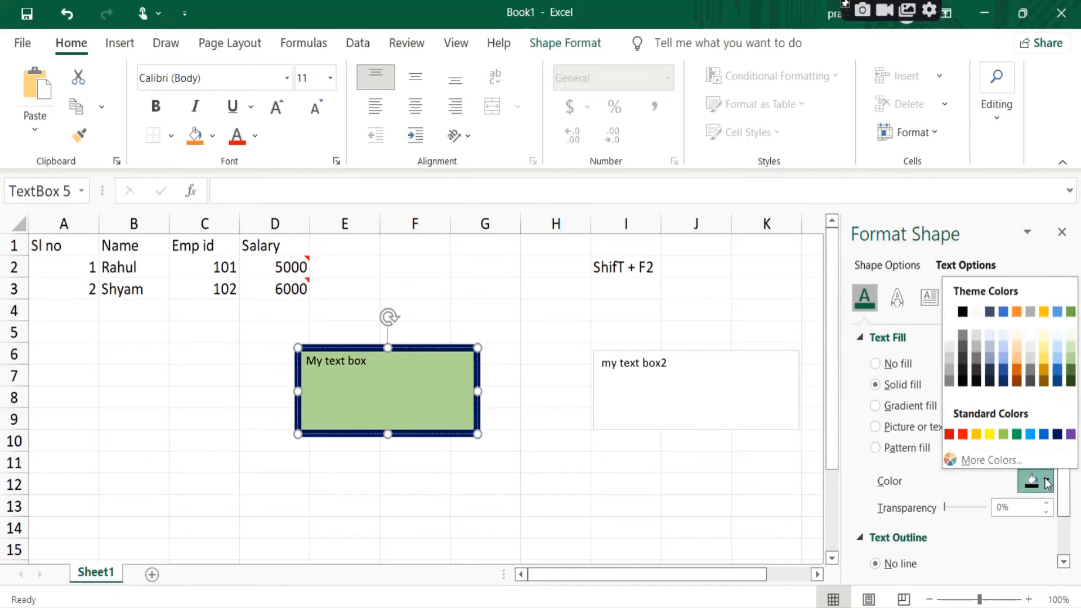
click(1047, 482)
click(1043, 349)
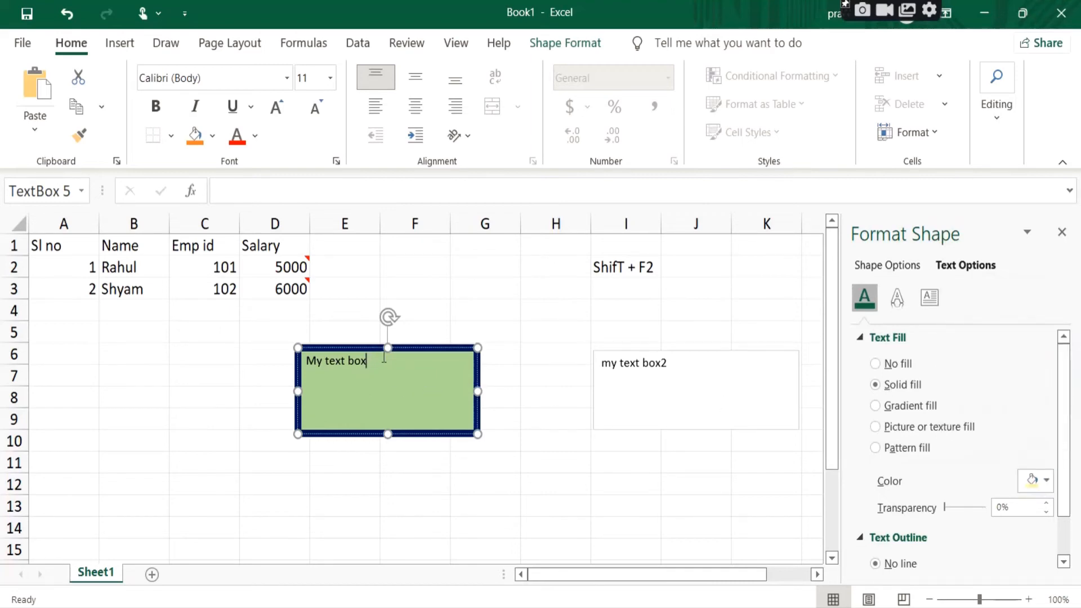
Step: Change the font colour of the first text box's text to yellow
drag(384, 357, 299, 361)
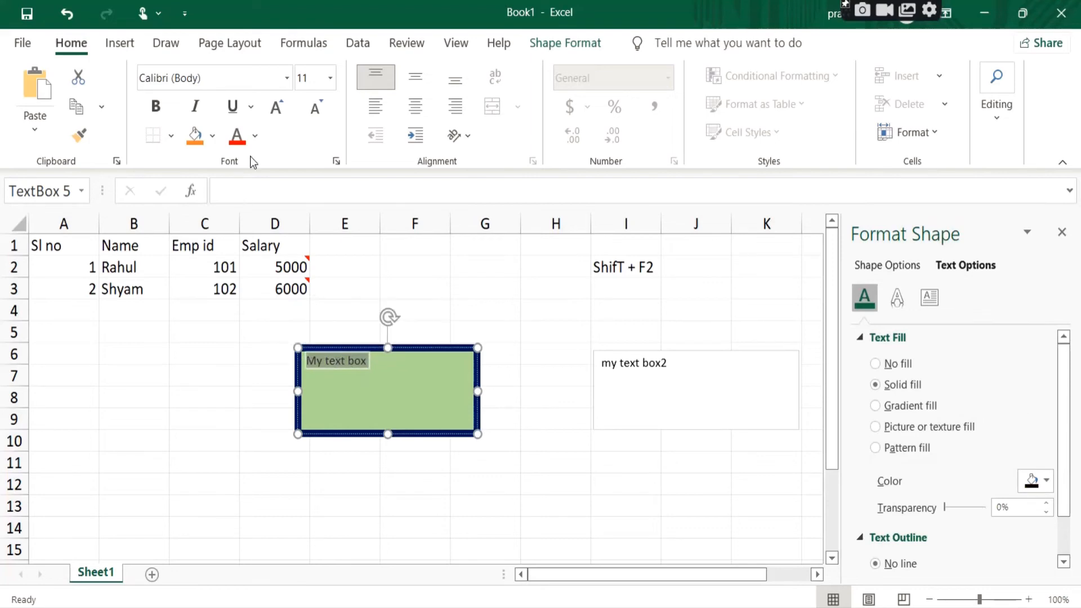
click(255, 137)
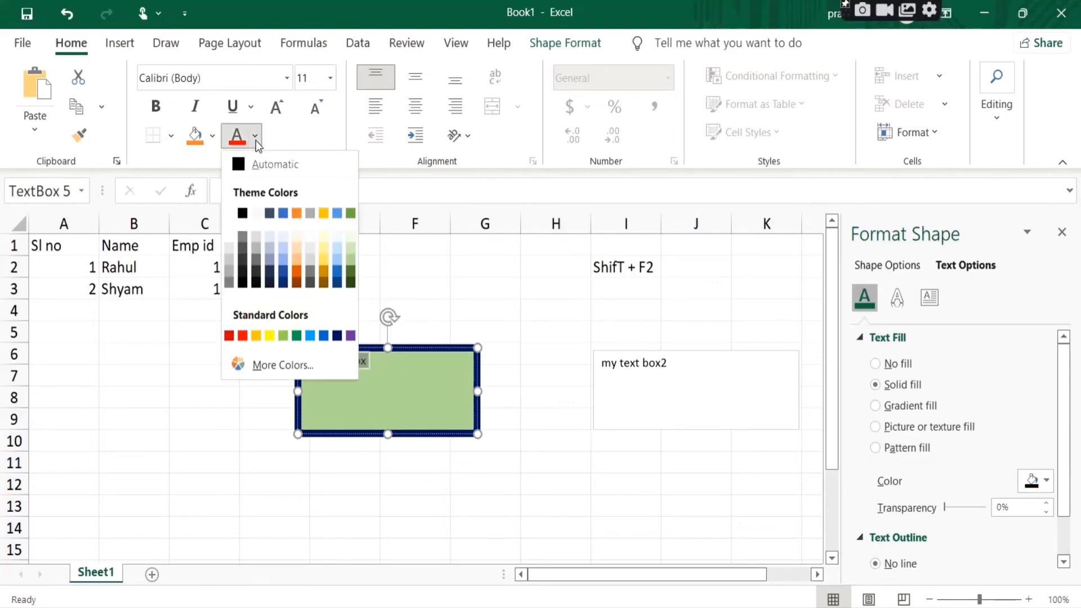
click(275, 335)
click(389, 395)
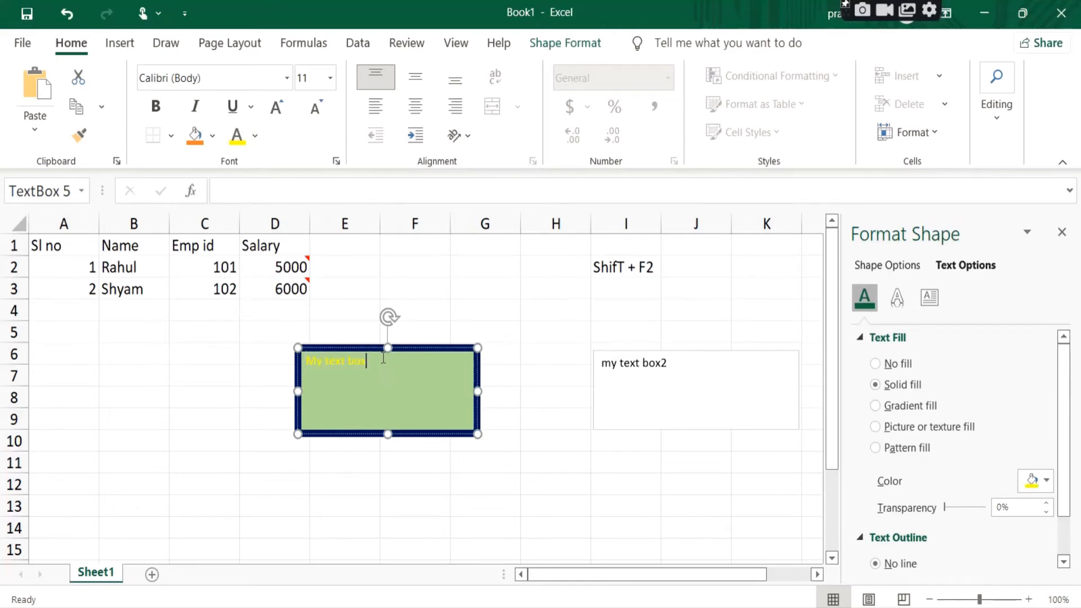
Step: Recolour the first text box's text in a light orange theme colour
drag(384, 359, 302, 360)
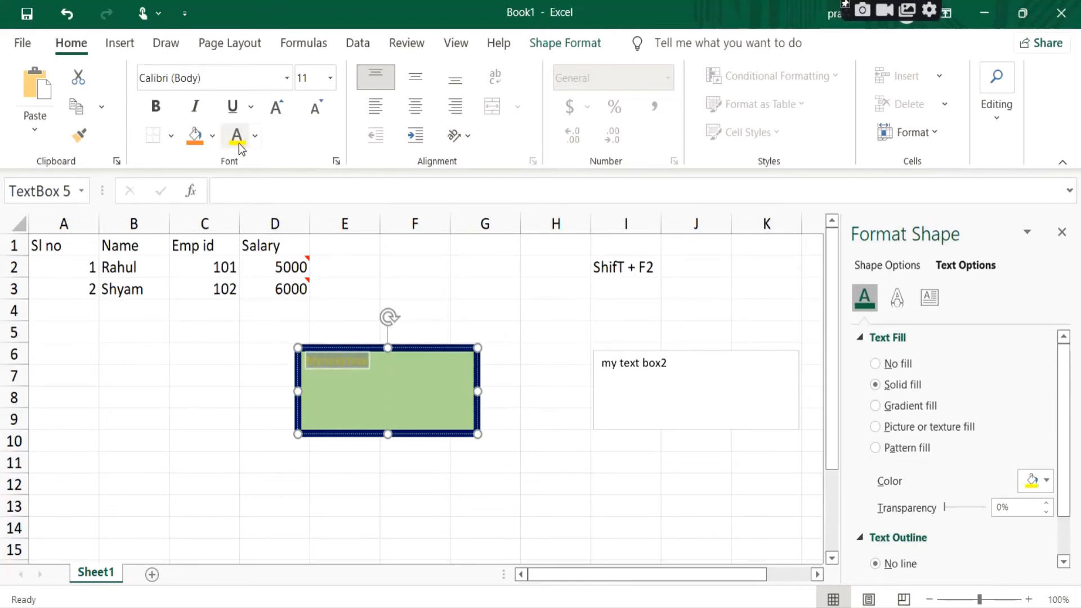
click(255, 135)
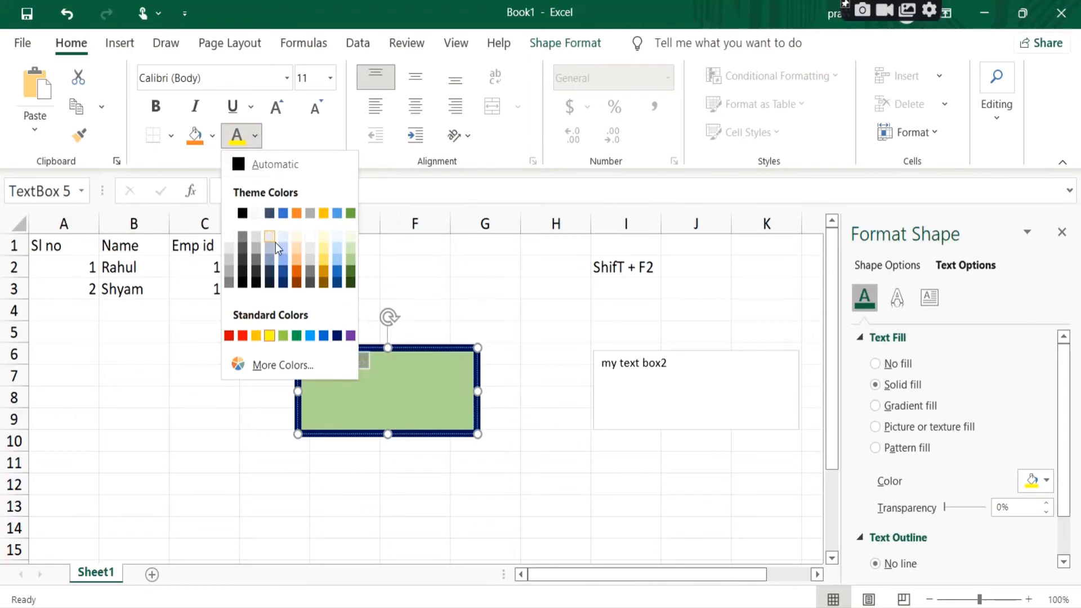
click(299, 262)
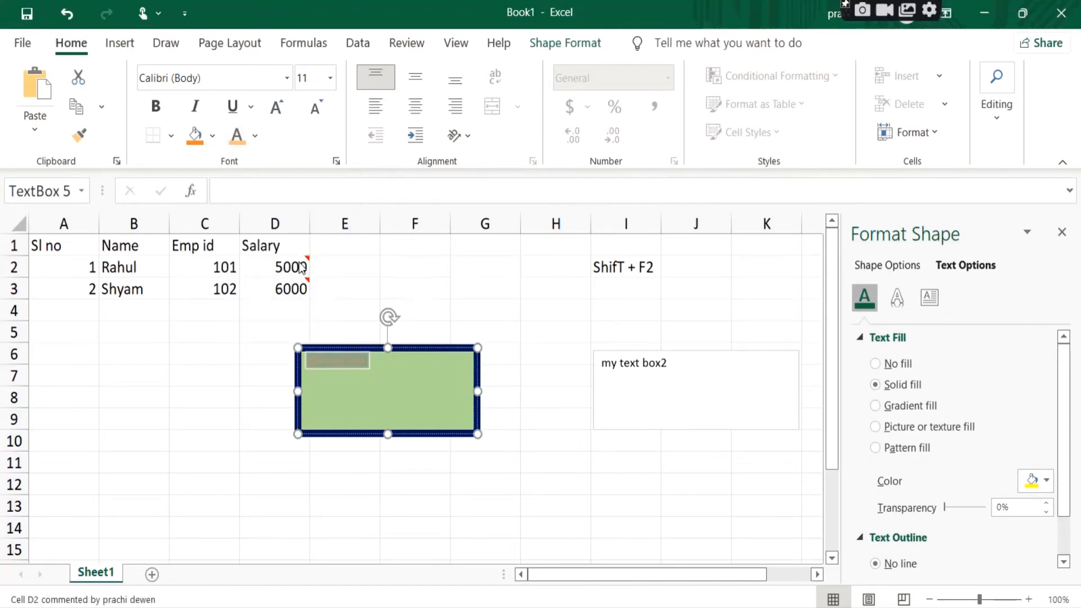
Step: Set the font colour of the first text box's text to black
drag(367, 361, 304, 362)
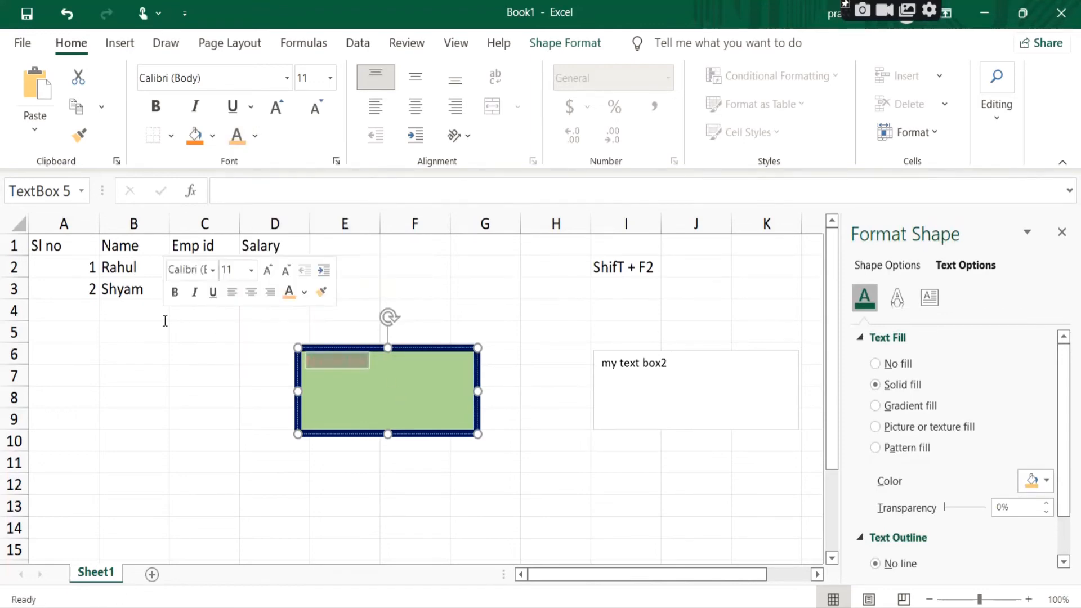
click(257, 137)
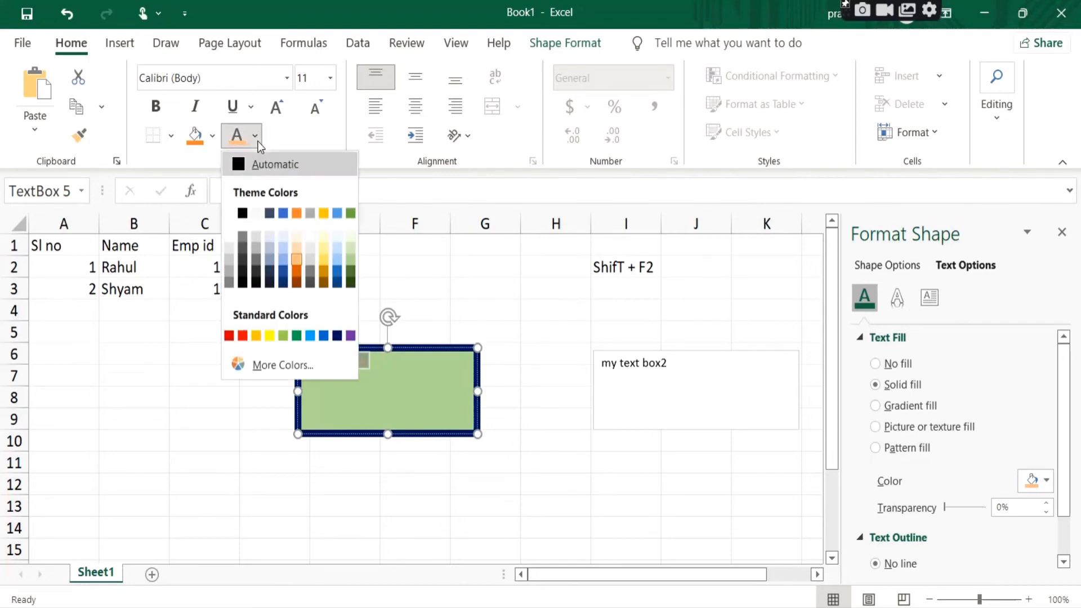
click(248, 212)
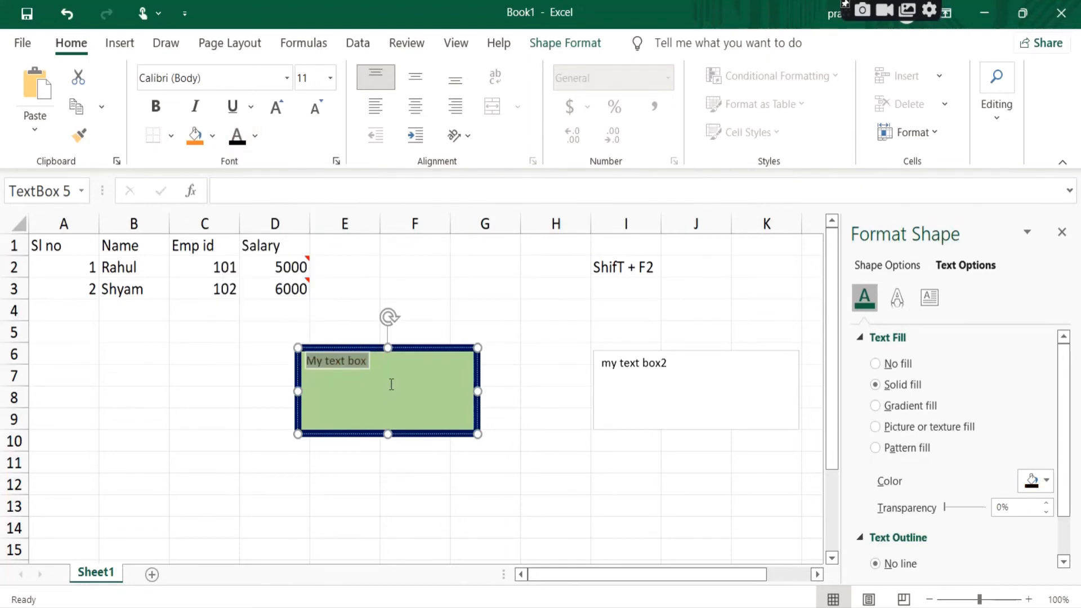
Step: Format the first text box's text as bold italic Arial Black at size 24
click(157, 108)
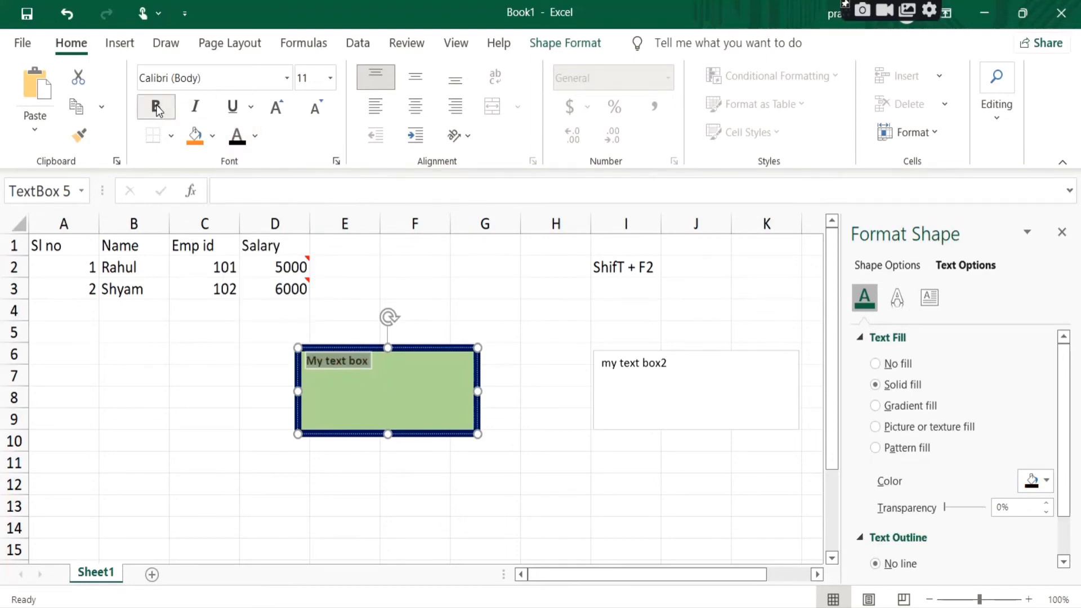
click(195, 107)
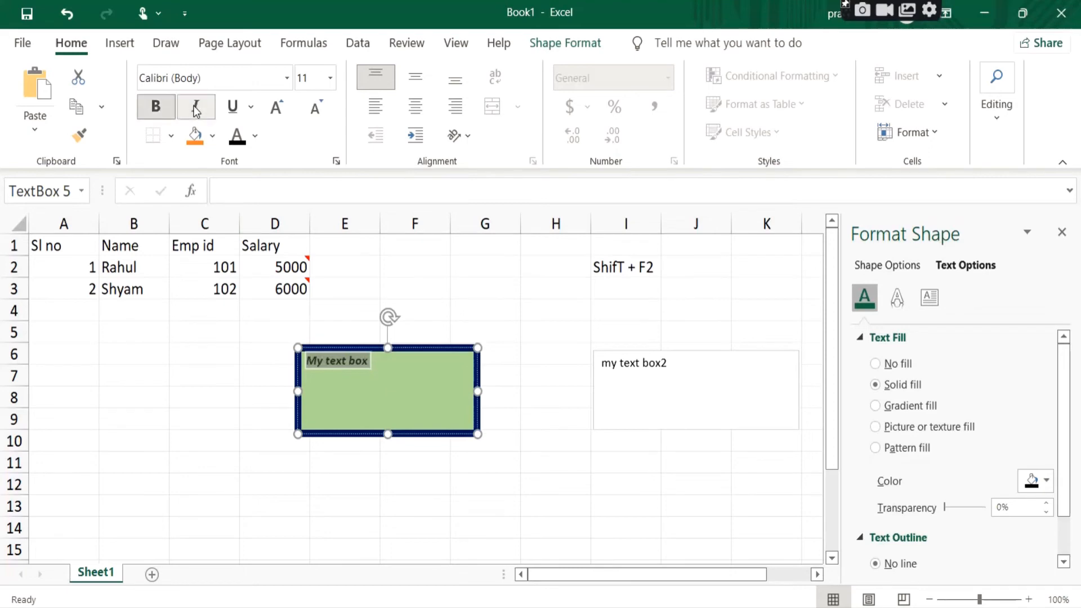
click(288, 78)
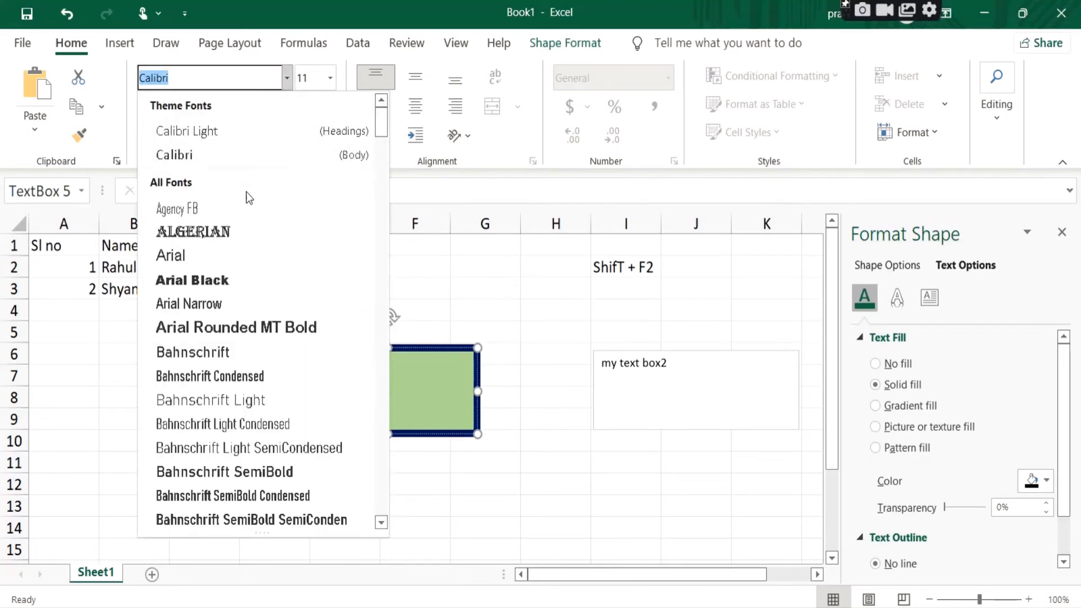
click(230, 290)
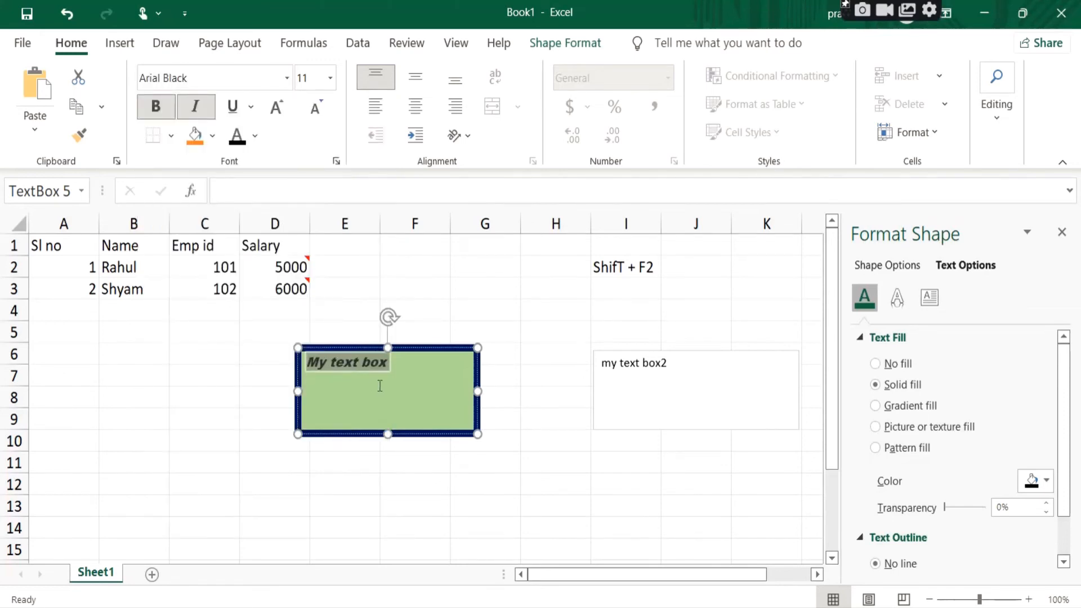
click(330, 78)
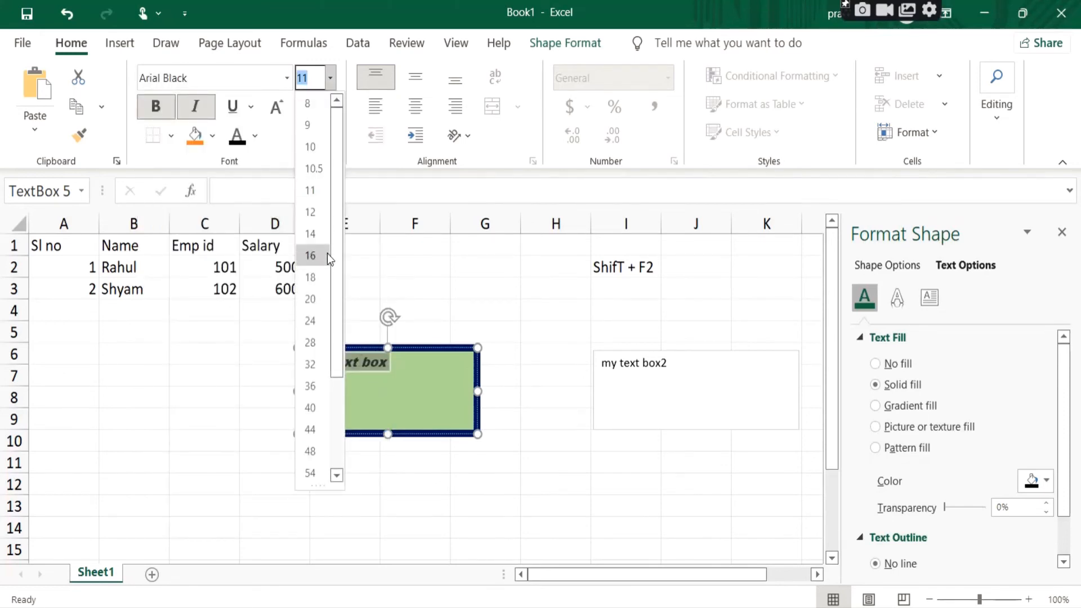
click(310, 321)
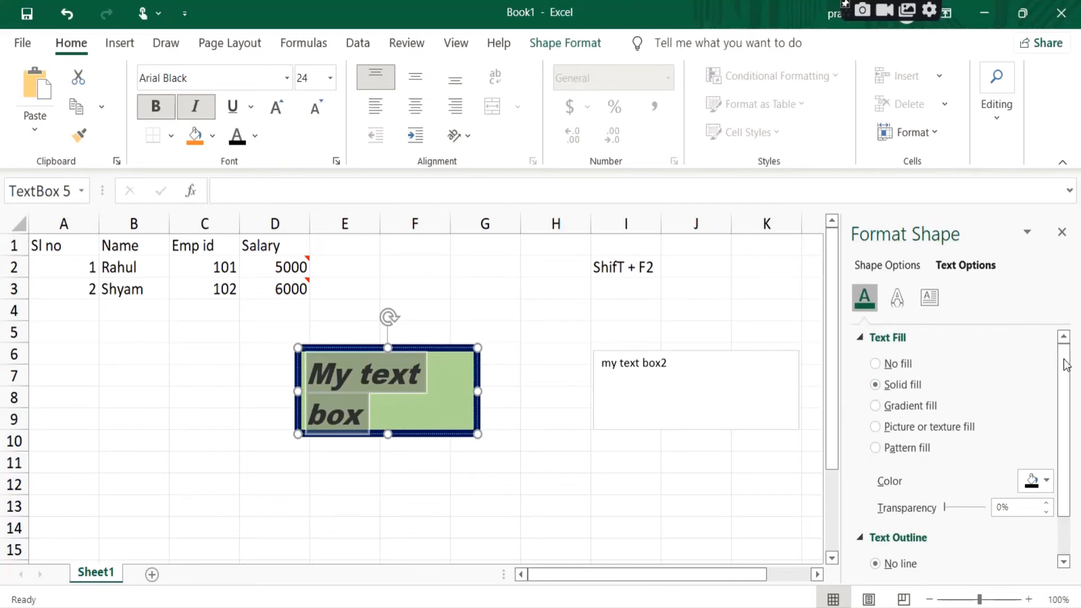
scroll(1072, 460, down, 2)
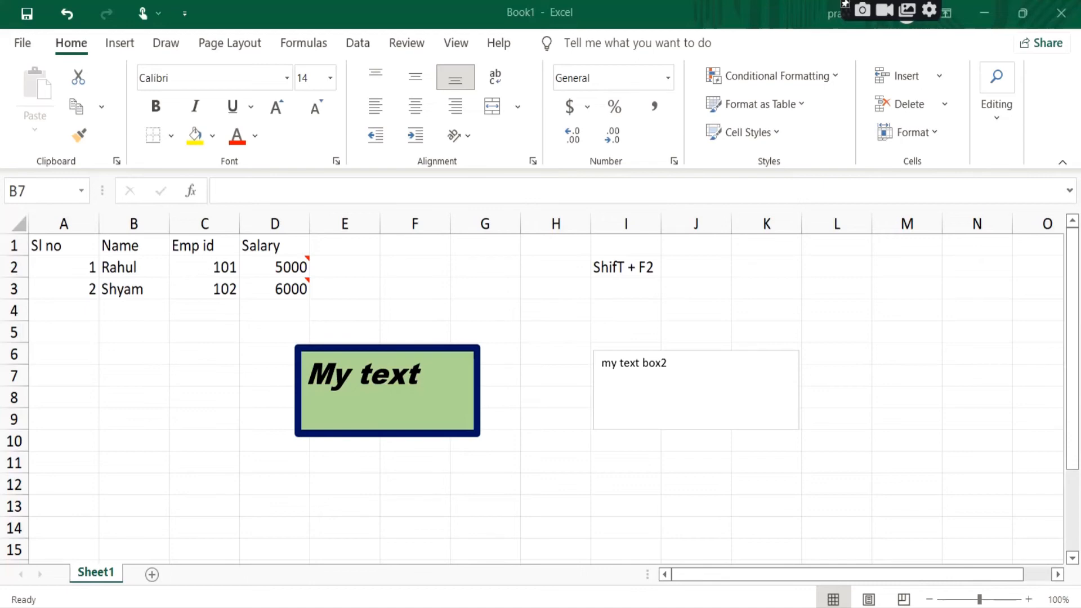
Step: Enter "My excel" in cell B7 and undo the entry
click(174, 386)
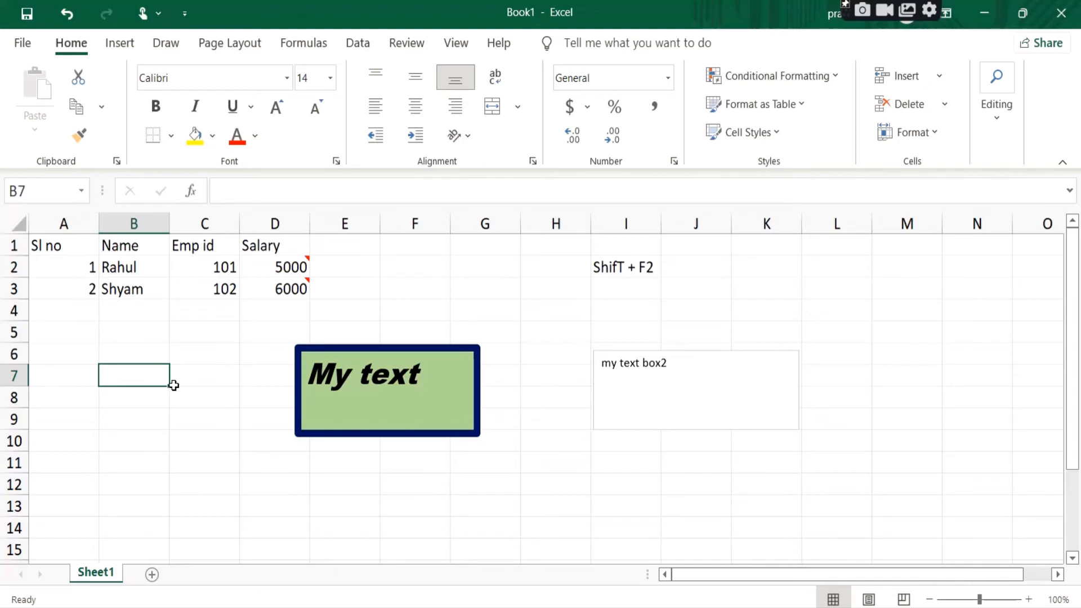
text(My excel)
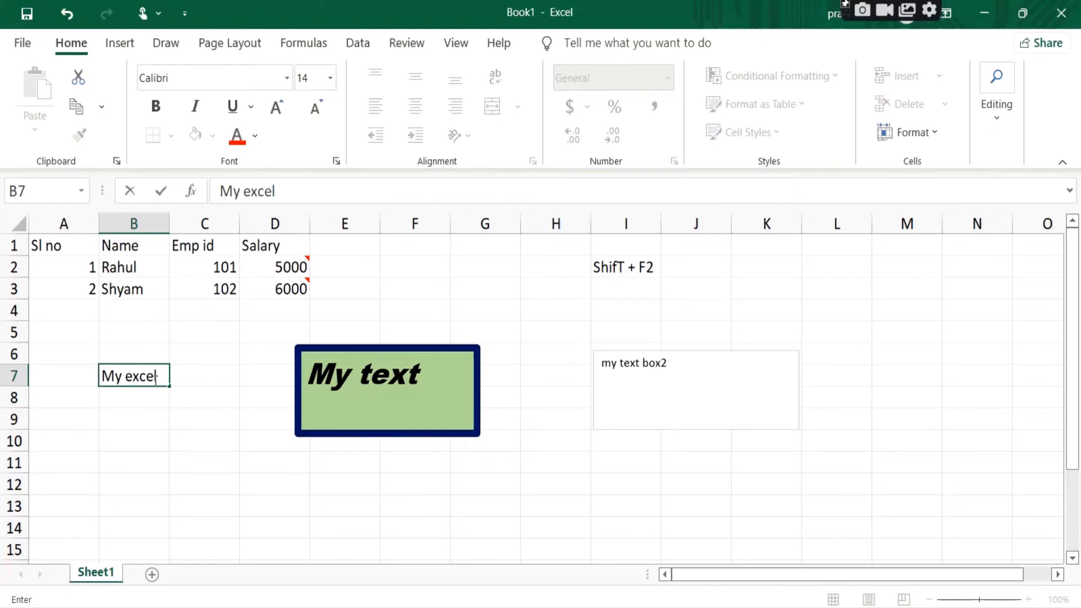
key(Return)
click(145, 376)
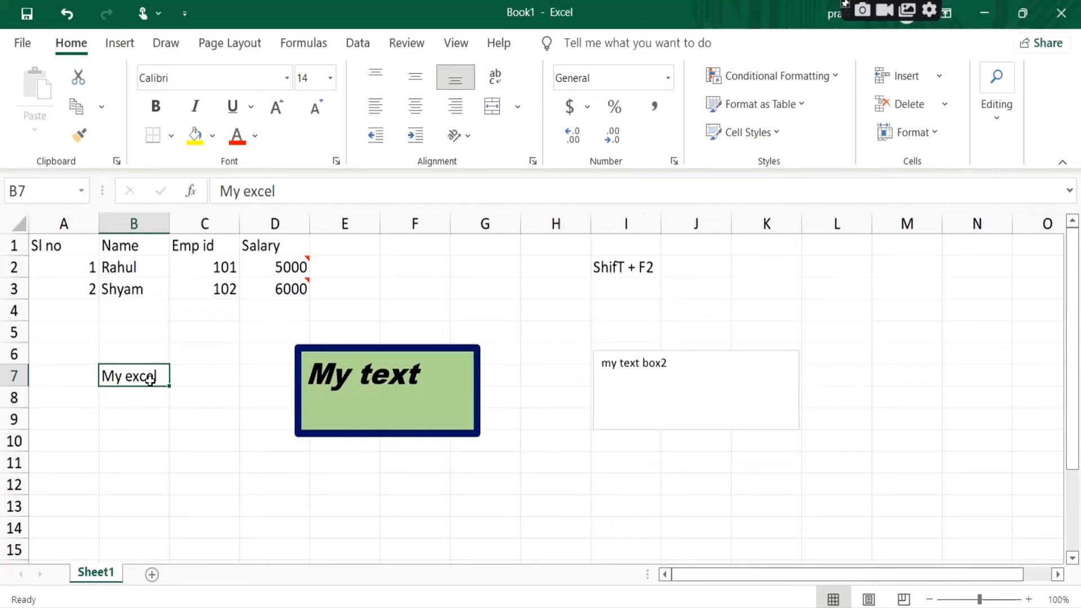
click(66, 16)
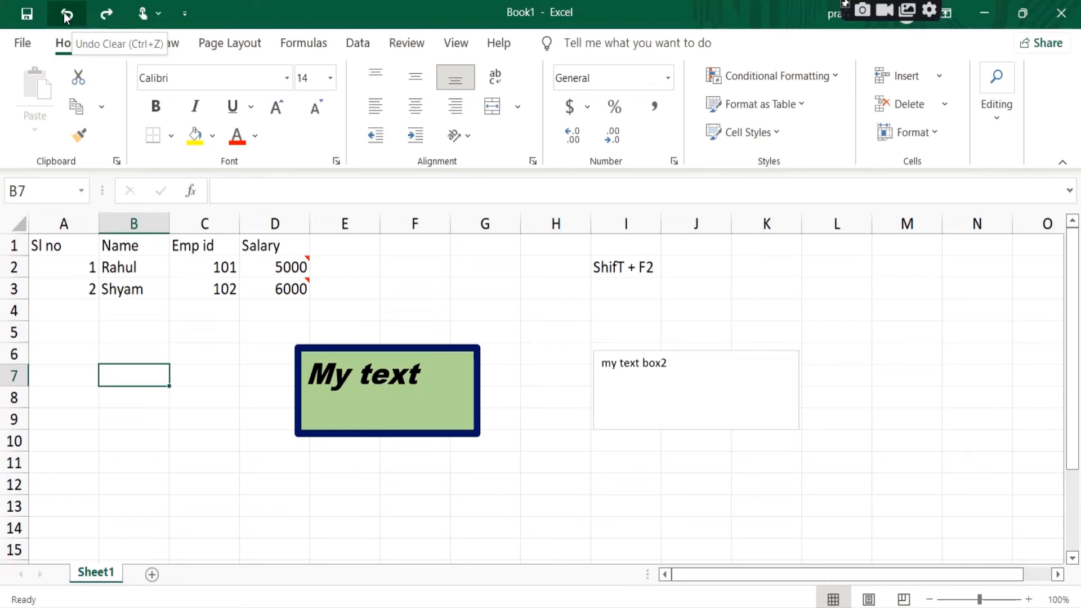
Step: Enter "My exel" in cell B8 and undo the typing
click(126, 402)
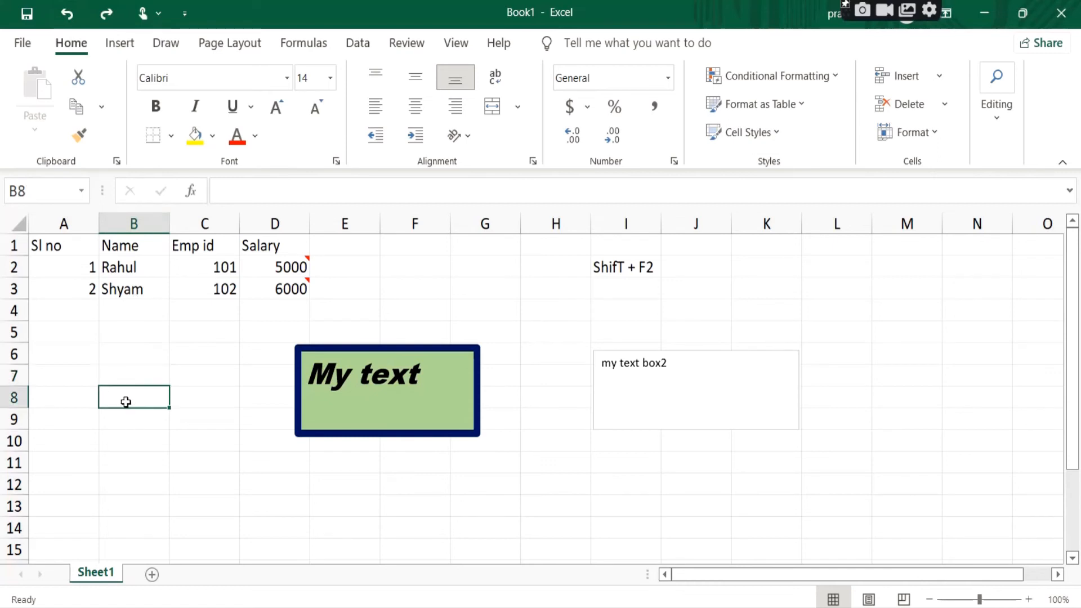
text(My exd)
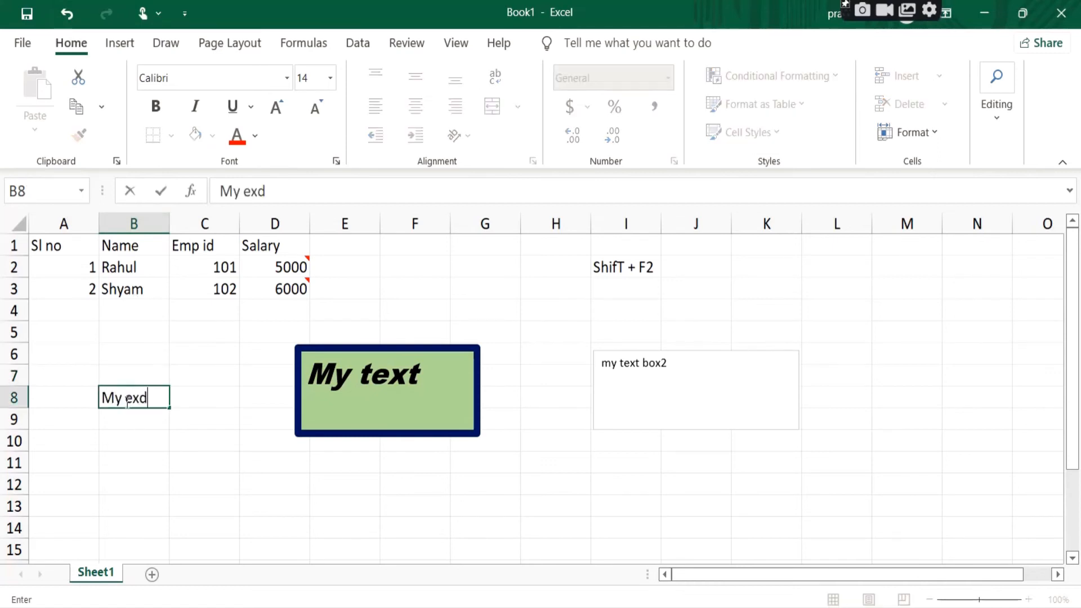
key(BackSpace)
text(el)
click(167, 434)
click(142, 395)
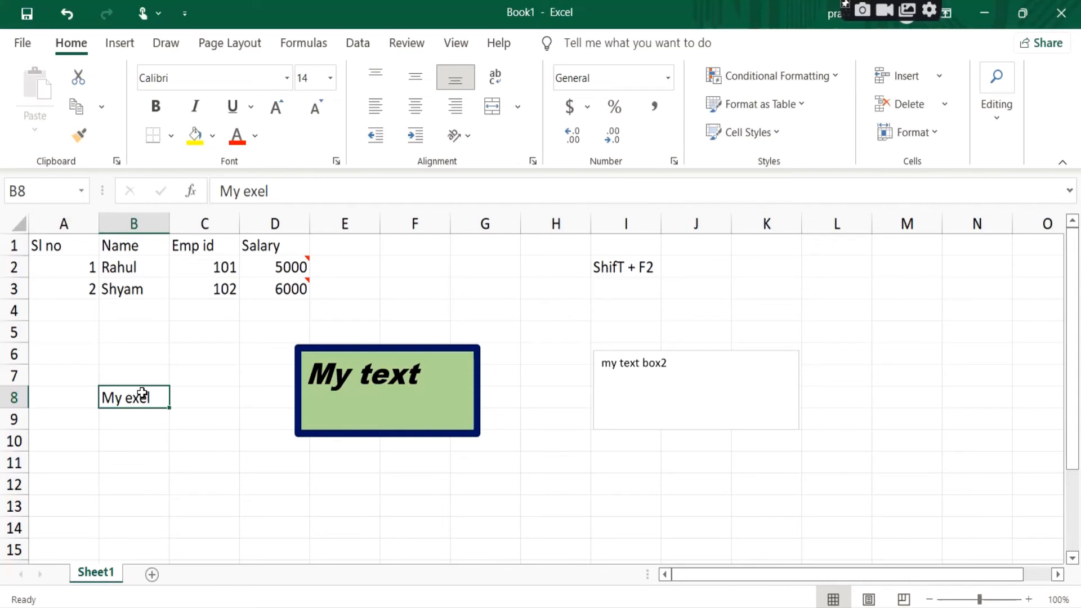
key(ctrl+z)
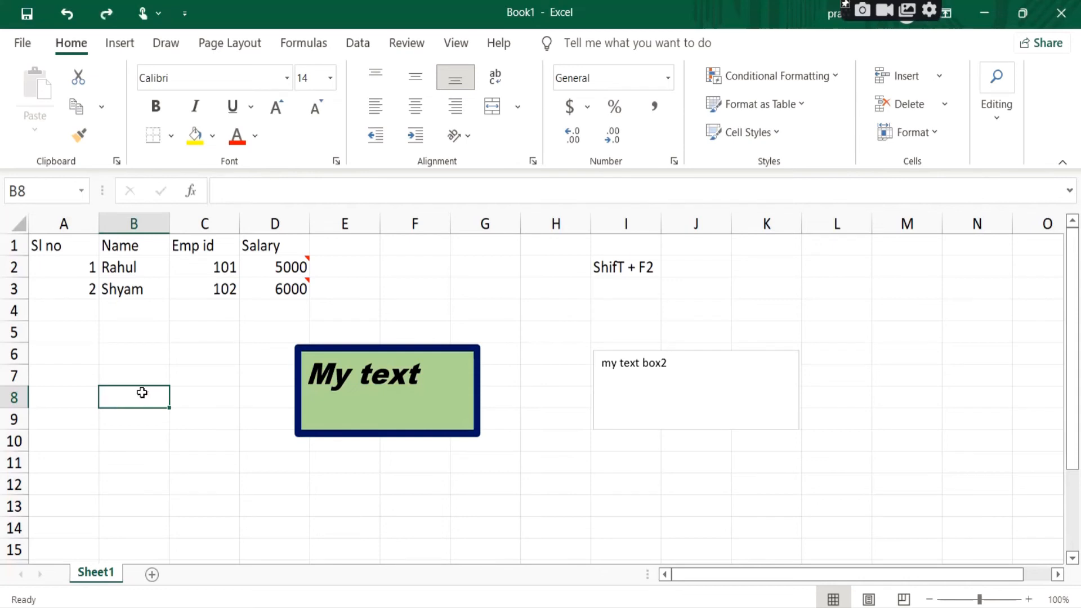
click(160, 420)
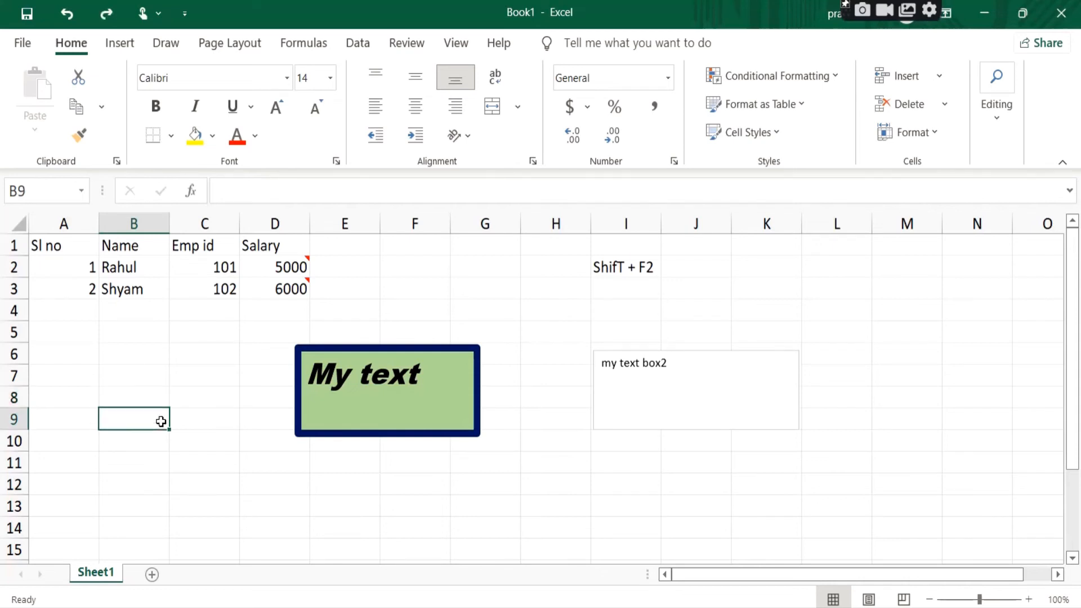
Step: Redo the undone entry in cell B8 and undo it again
click(148, 394)
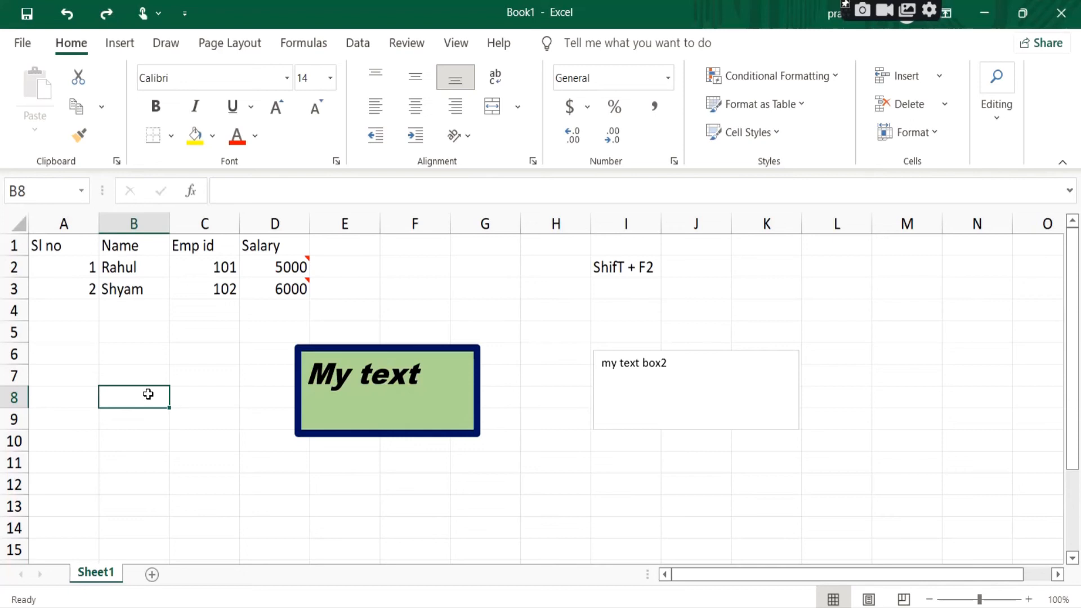
click(110, 14)
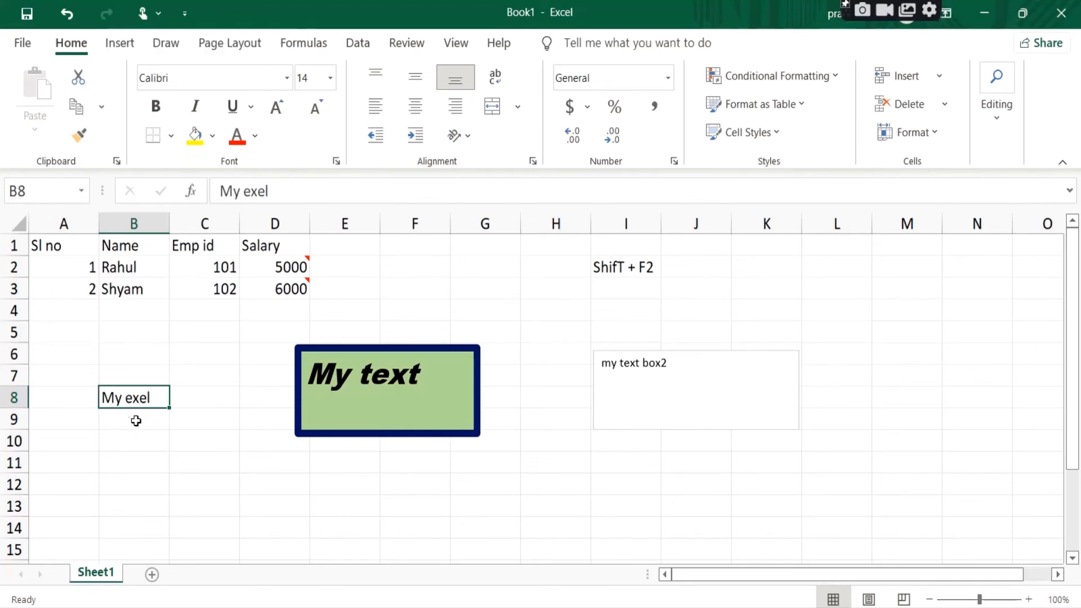
click(66, 12)
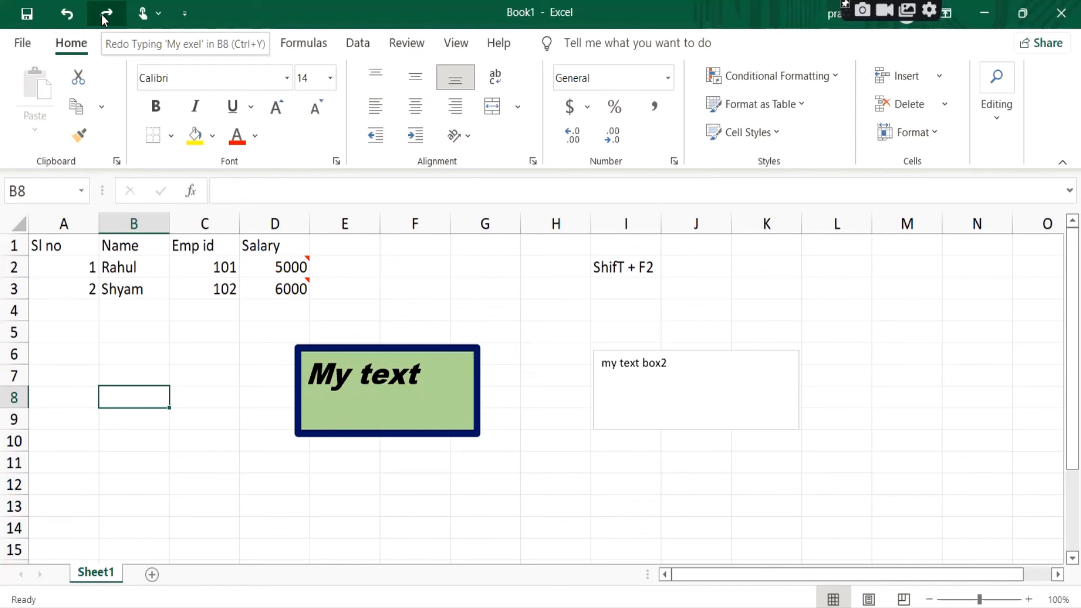
Step: Enter "Undo" in cell A6 and its shortcut "control + z" in cell B6
click(57, 361)
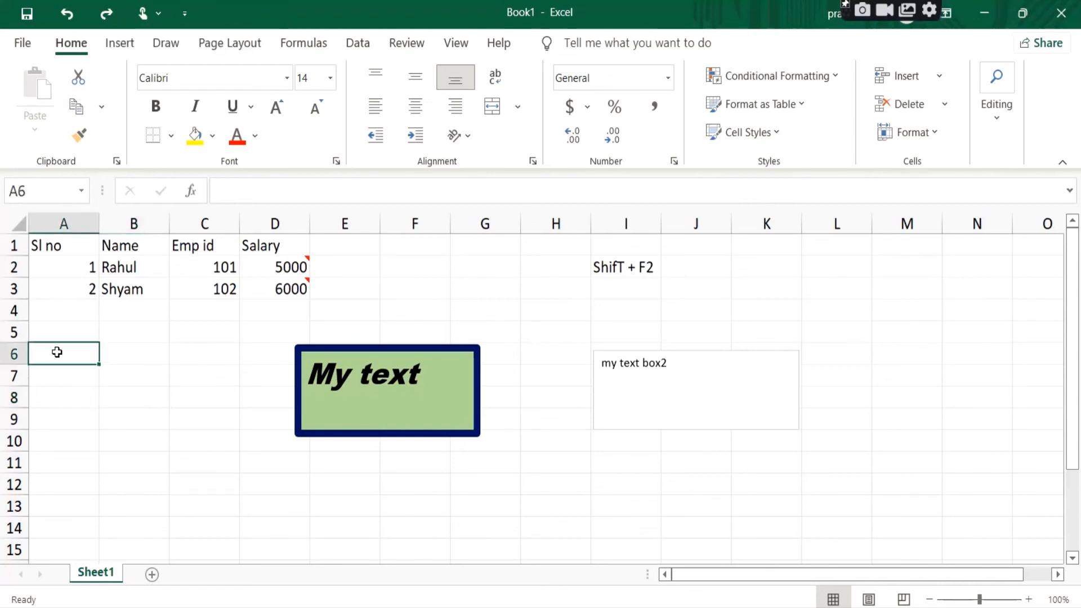
text(Undo)
key(Tab)
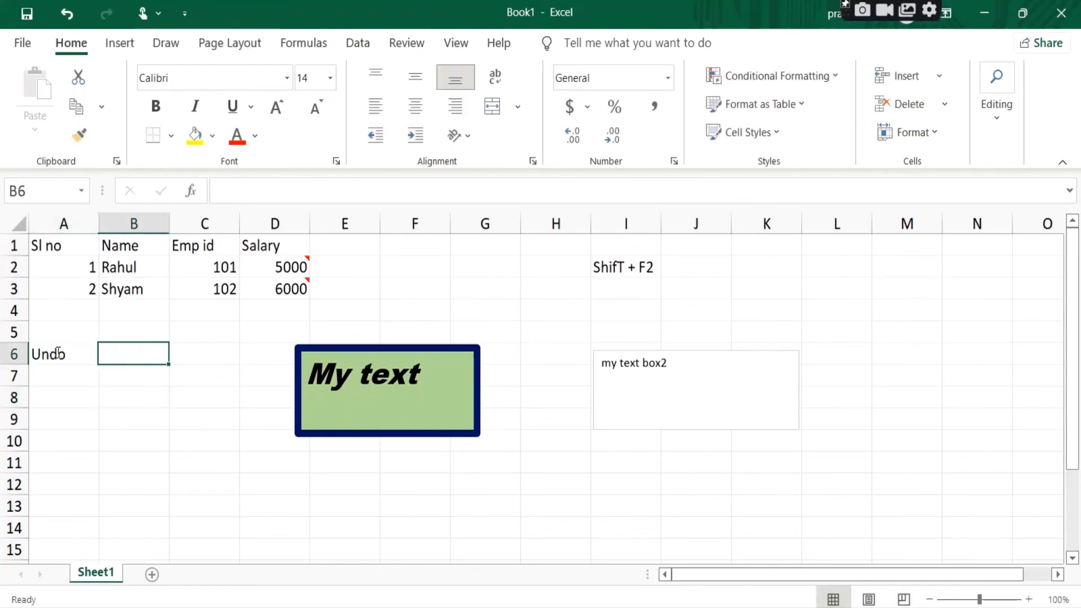
text(ctr)
key(BackSpace)
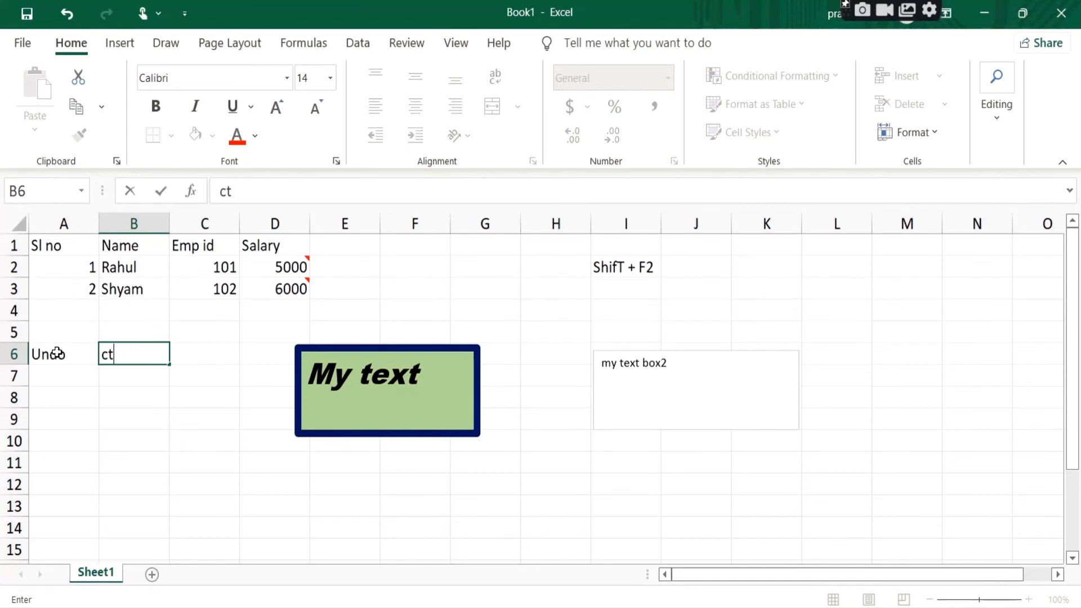
text(rl)
key(BackSpace)
key(BackSpace)
key(BackSpace)
text(ontrol + z)
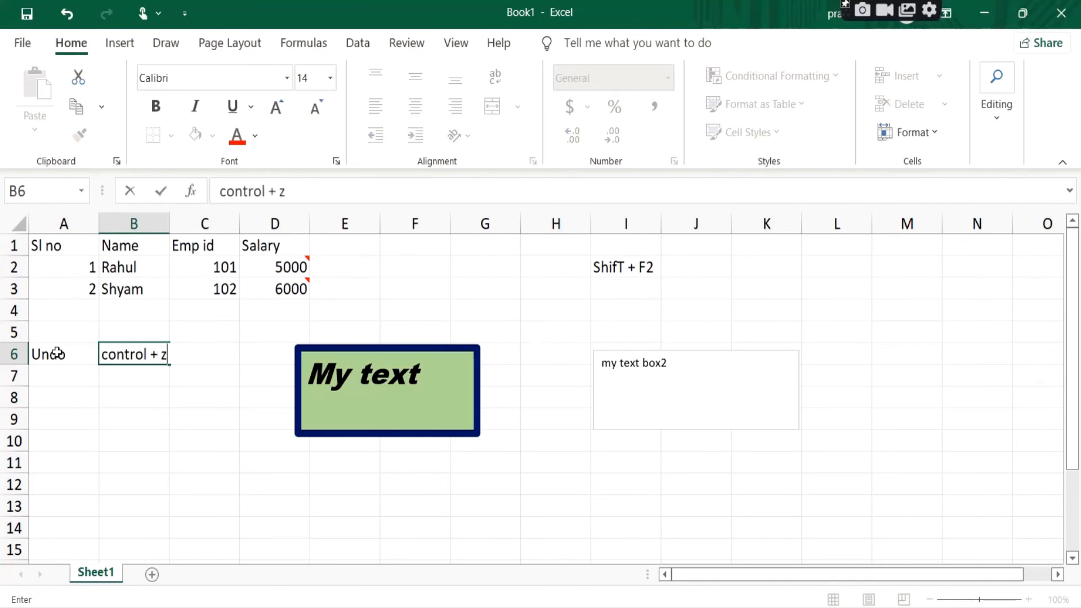
key(Return)
Step: Enter "redo" in cell A7 and its shortcut "control +y" in cell B7
text(redo)
key(Tab)
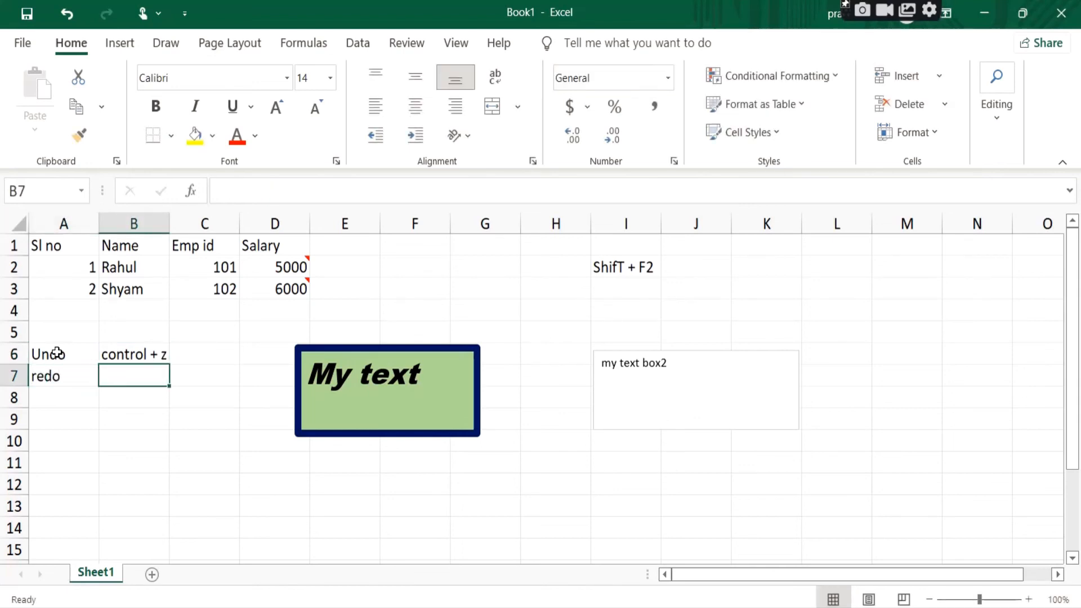
text(control +)
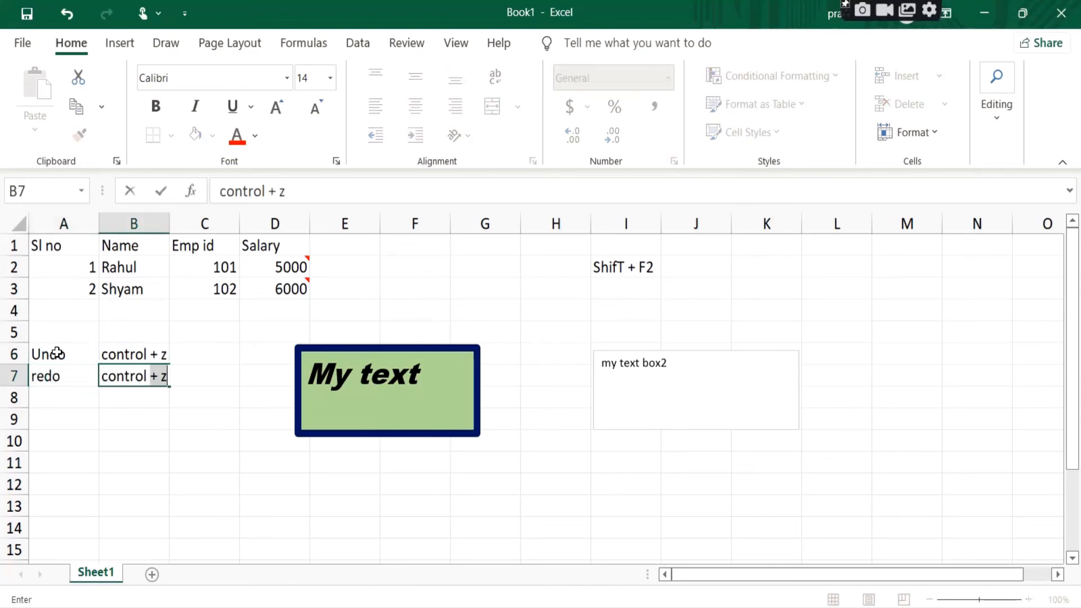
key(BackSpace)
key(BackSpace)
text(y)
key(Return)
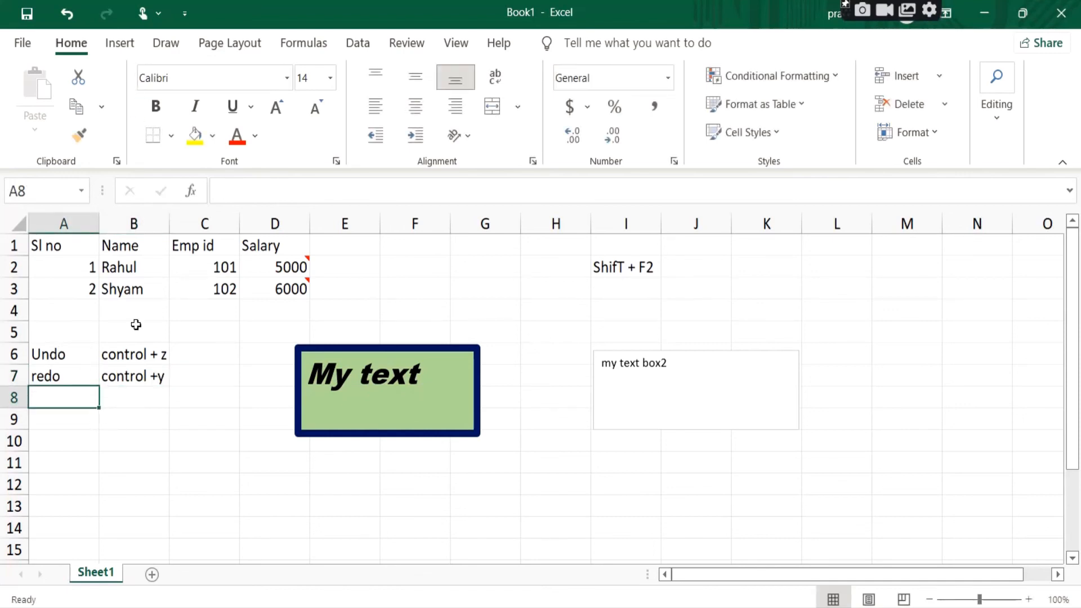
Step: Enter "My excel" in cell B9
click(140, 419)
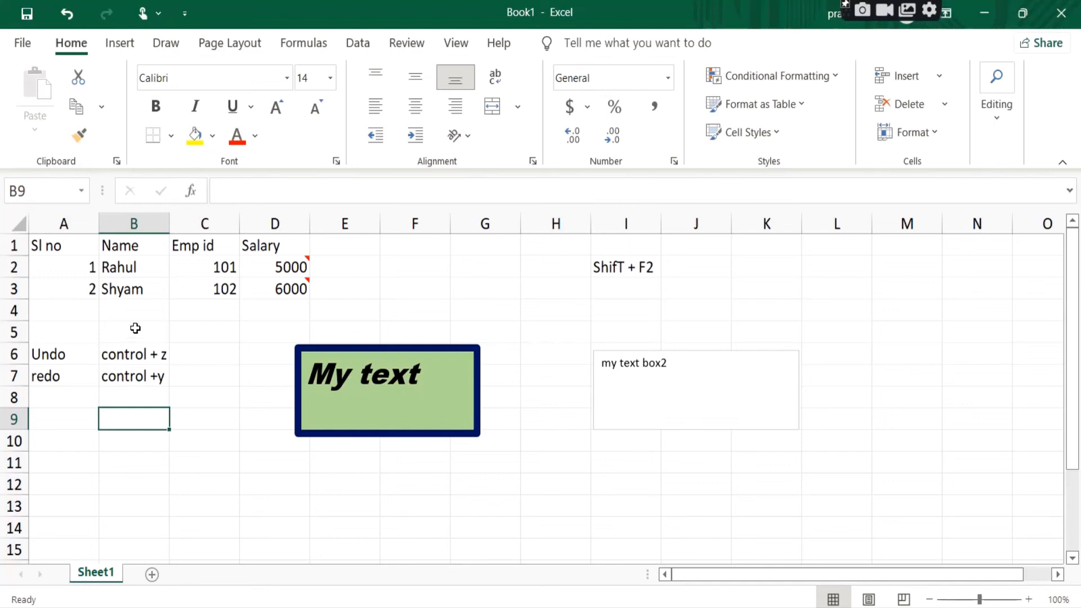
click(138, 397)
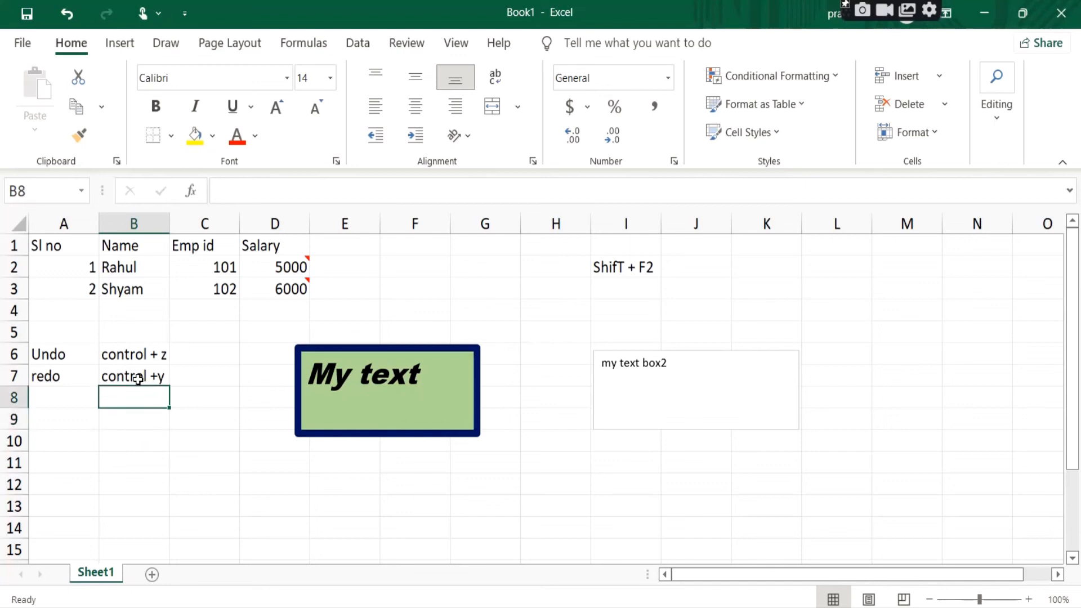
drag(58, 354, 144, 377)
click(148, 425)
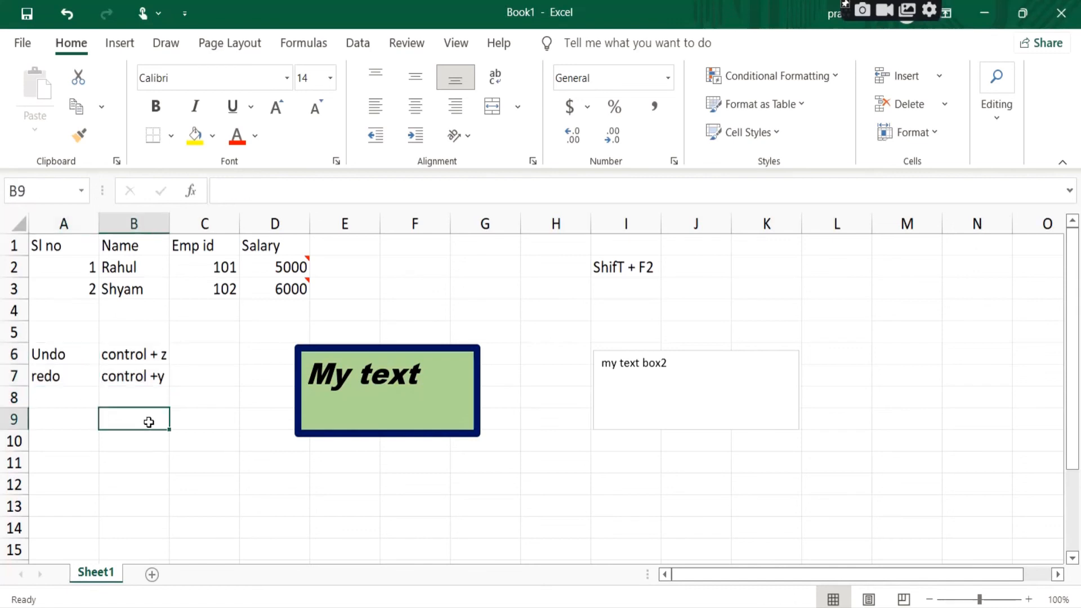
text(My excel)
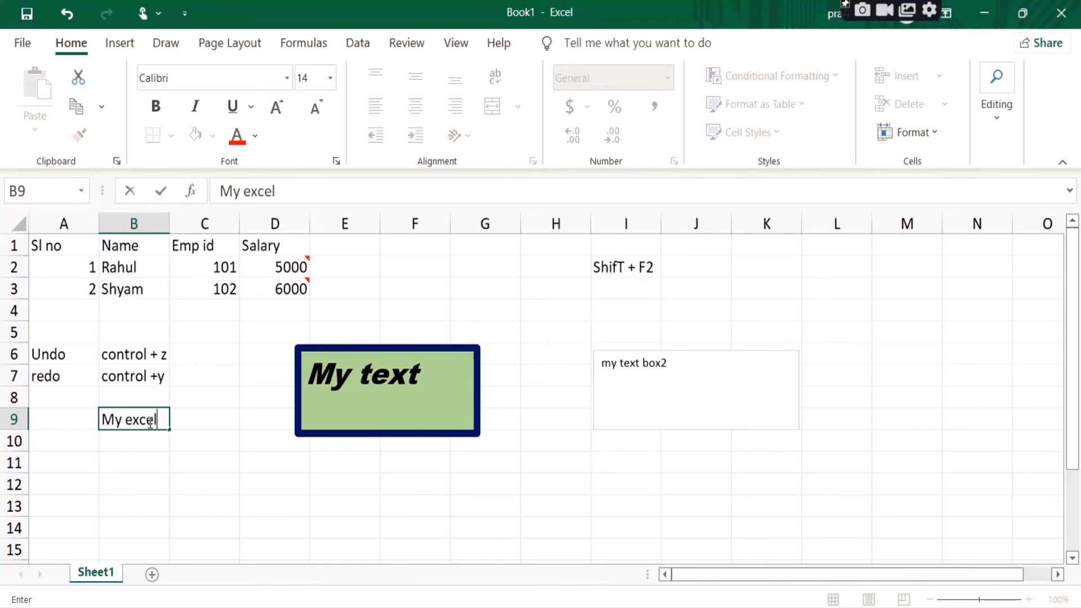
key(Return)
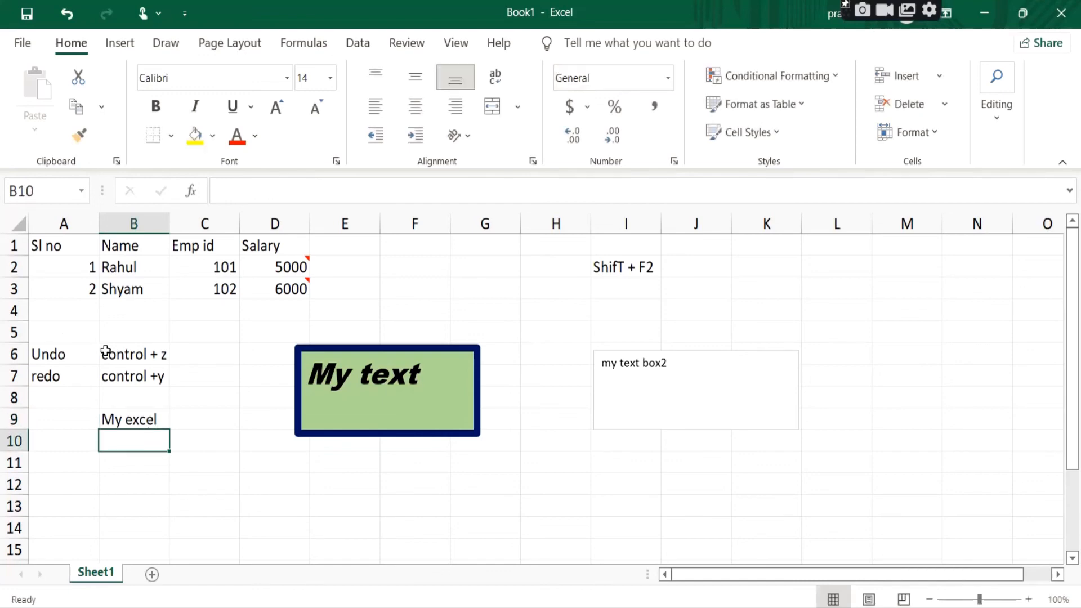
Step: Undo and redo the "My excel" entry in cell B9, twice in a row
drag(65, 351, 153, 372)
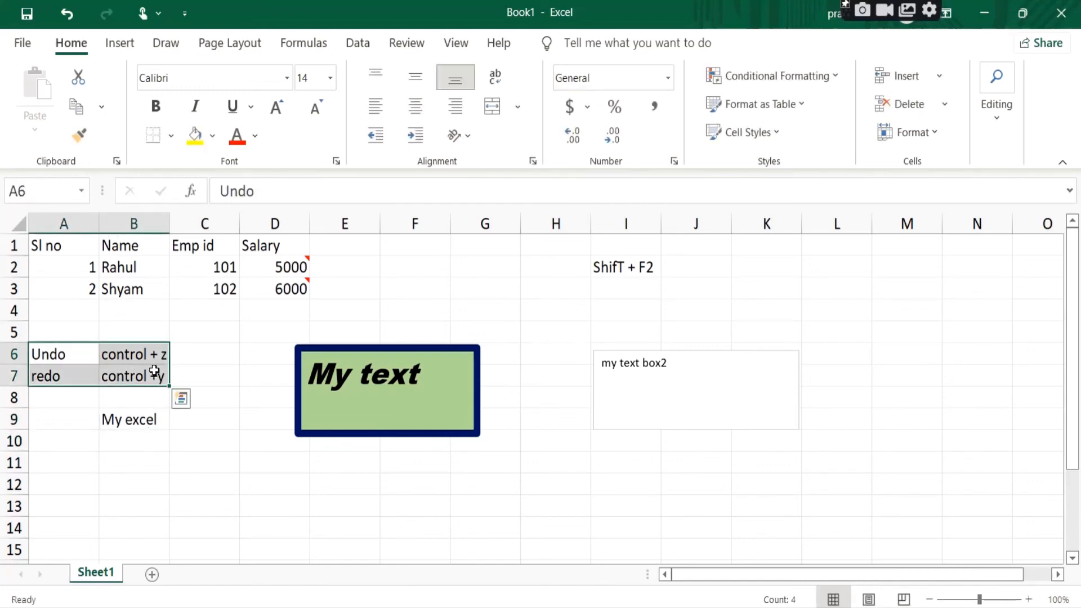
click(150, 421)
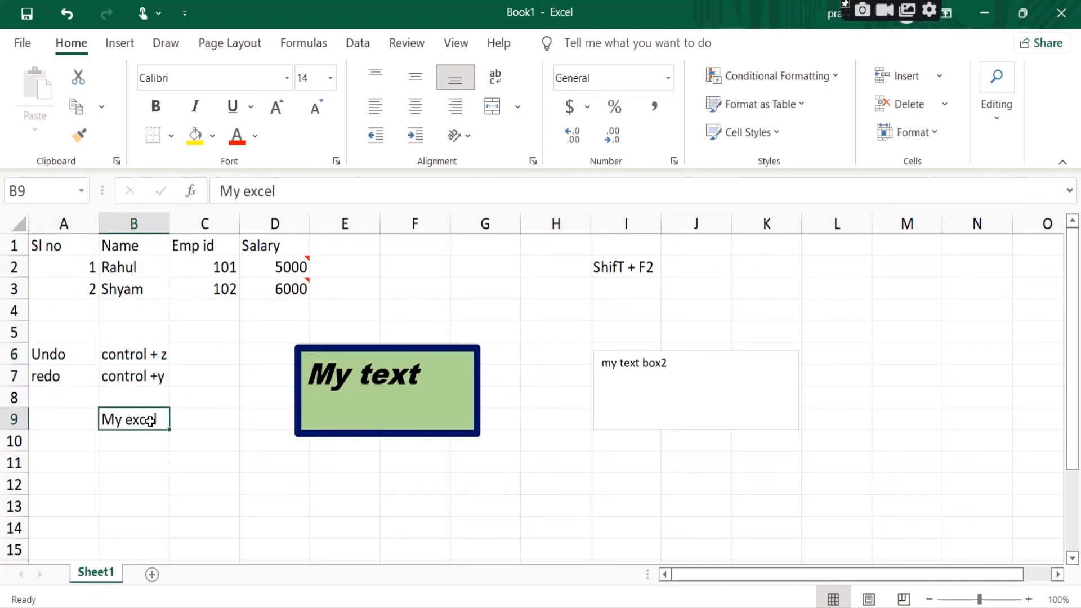
click(69, 18)
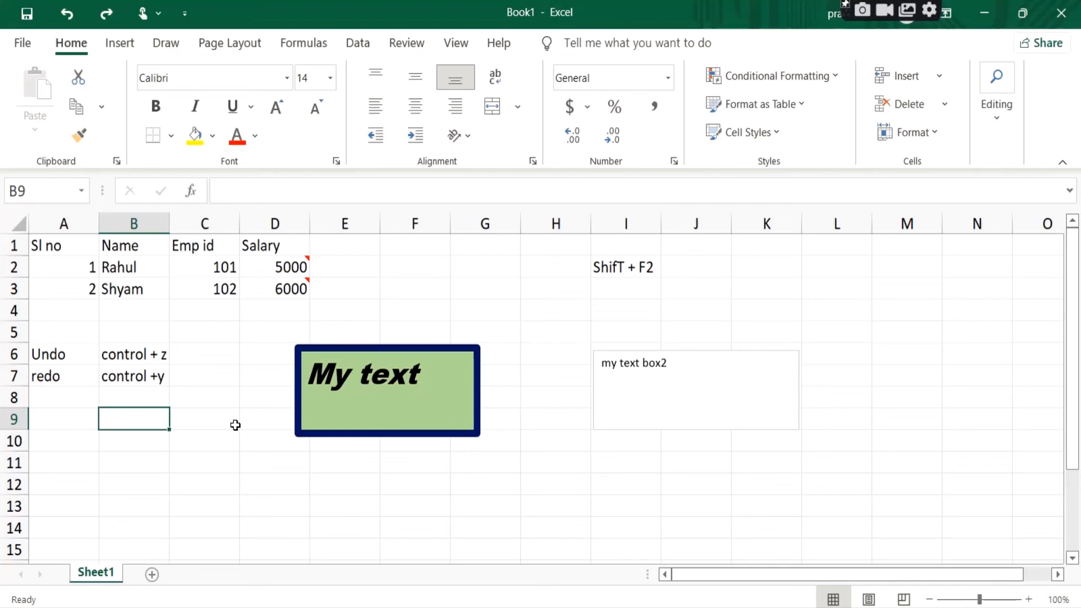
key(ctrl+y)
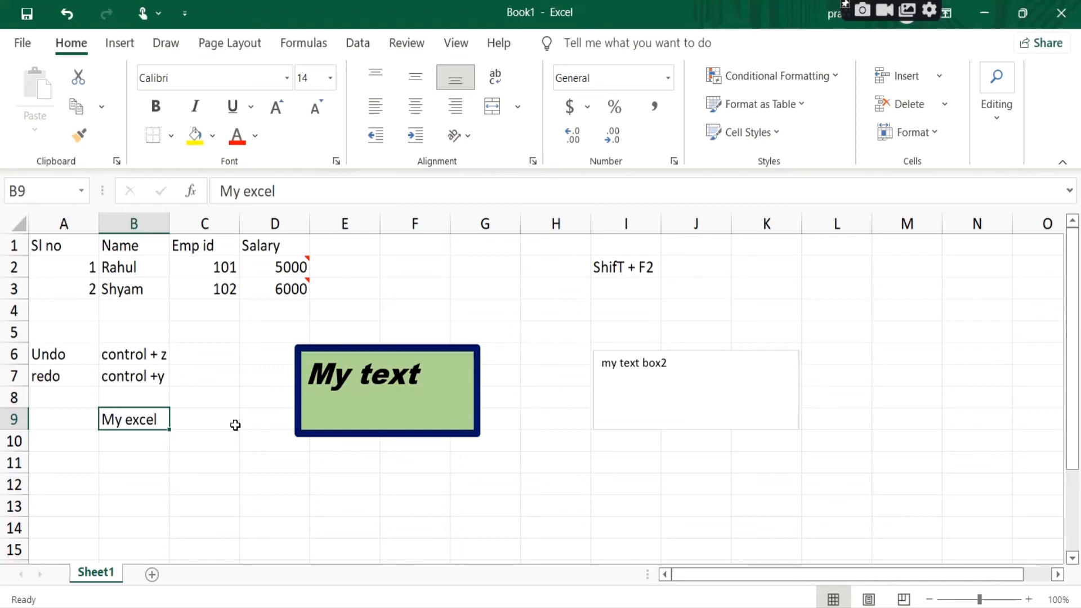
key(ctrl+z)
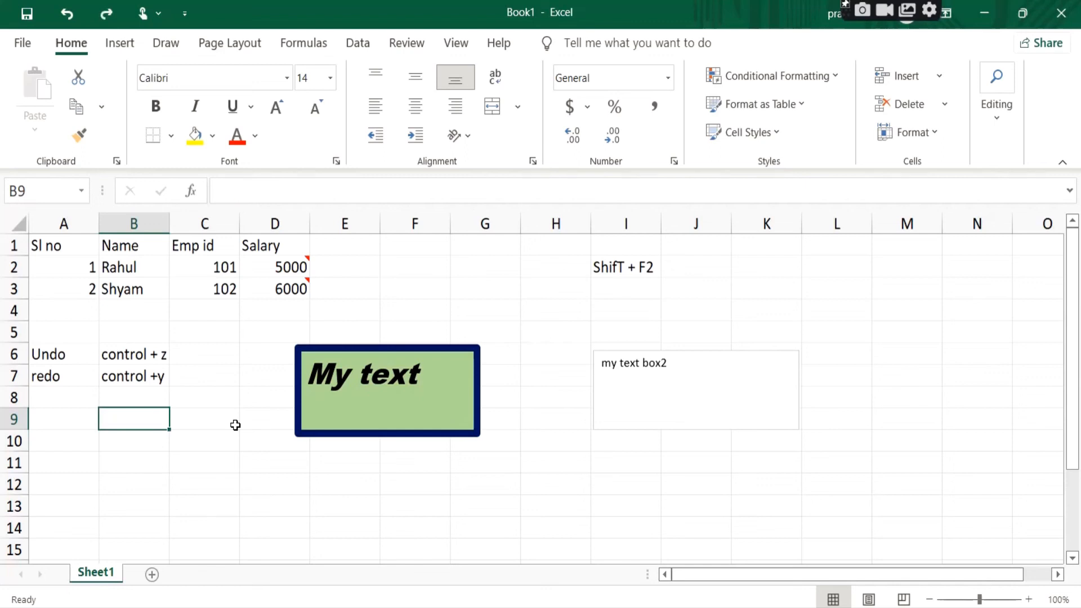
key(ctrl+y)
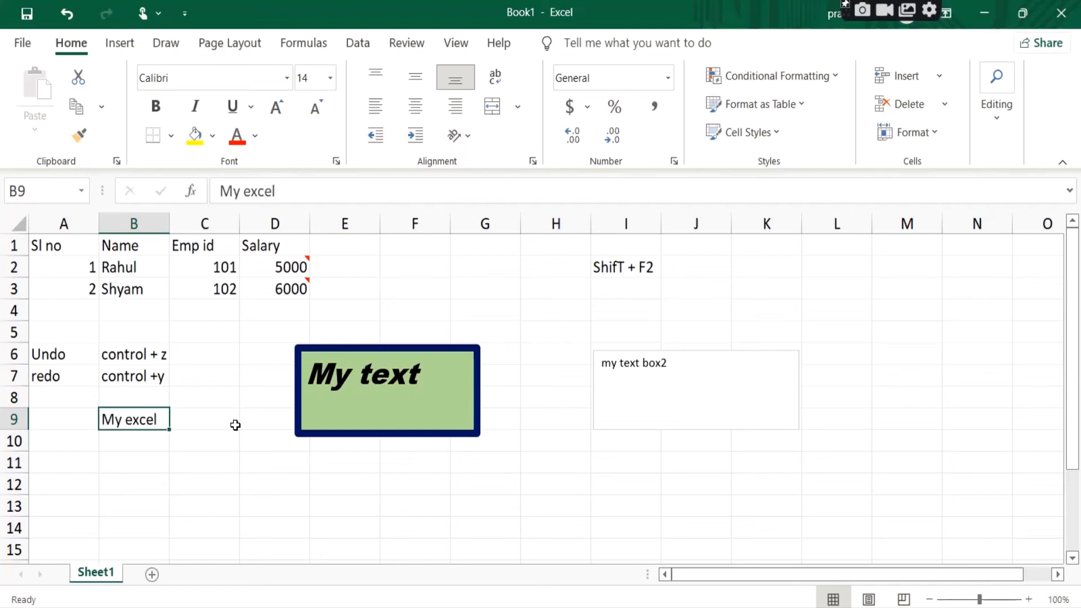
click(207, 465)
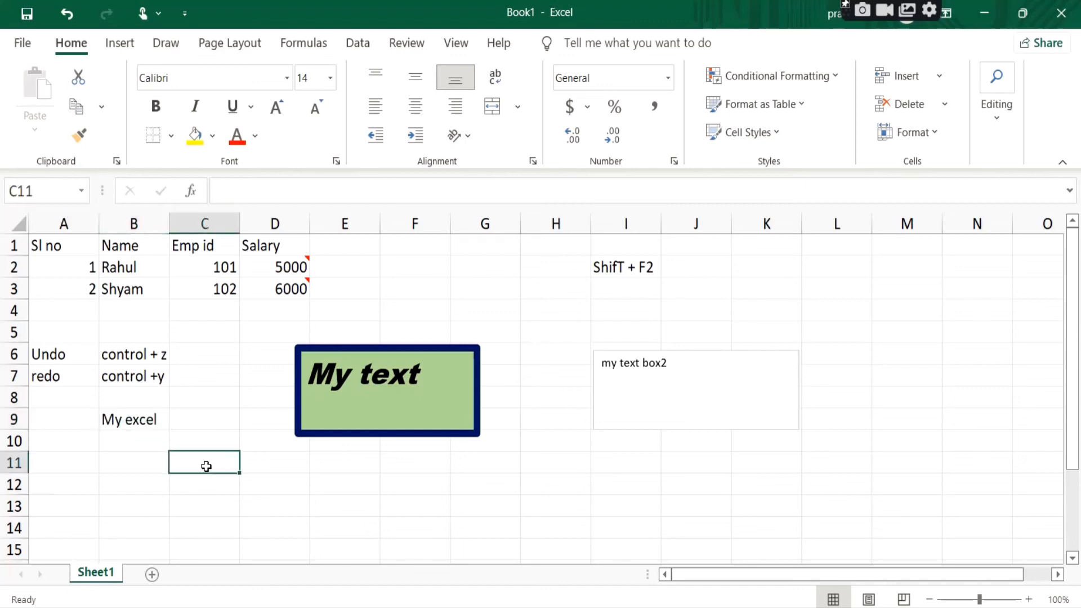
click(130, 418)
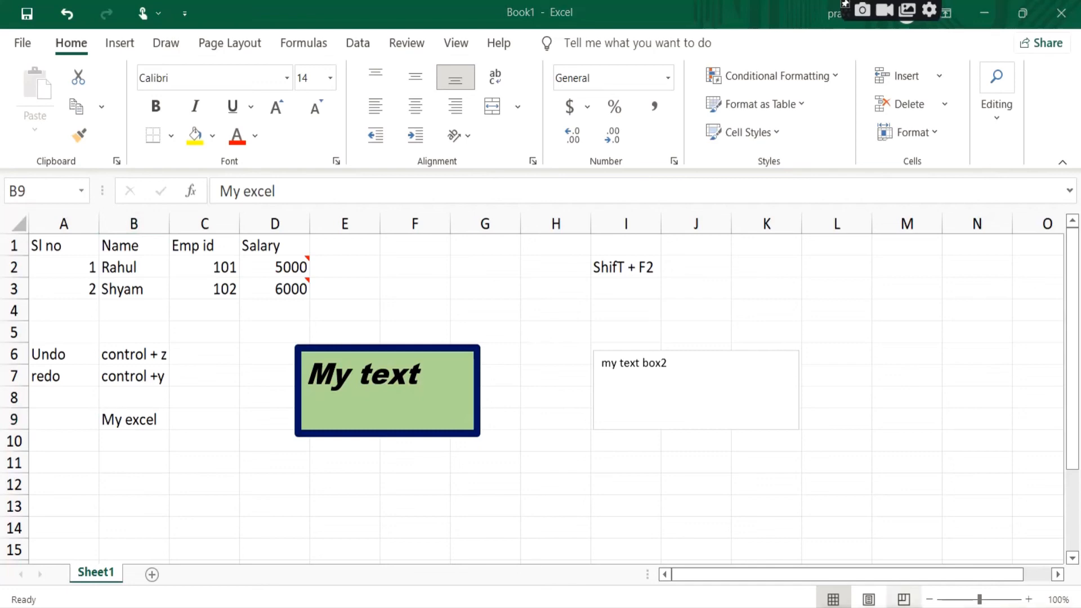
Step: Switch to the Notepad notes and add the line "Undo action" below the text boxes list, separated by a blank line
click(565, 607)
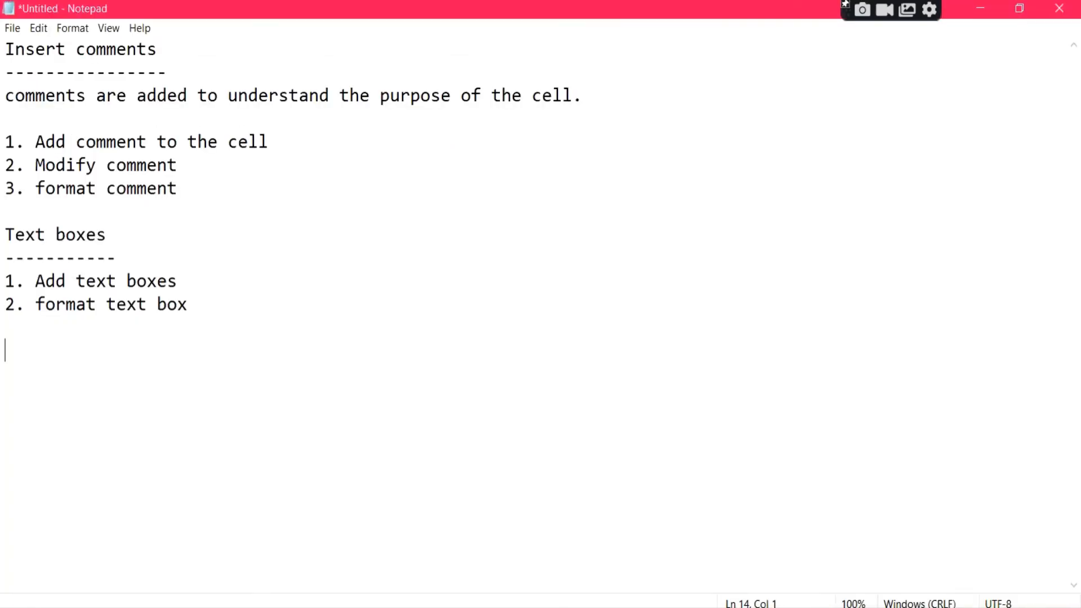
drag(5, 141, 325, 192)
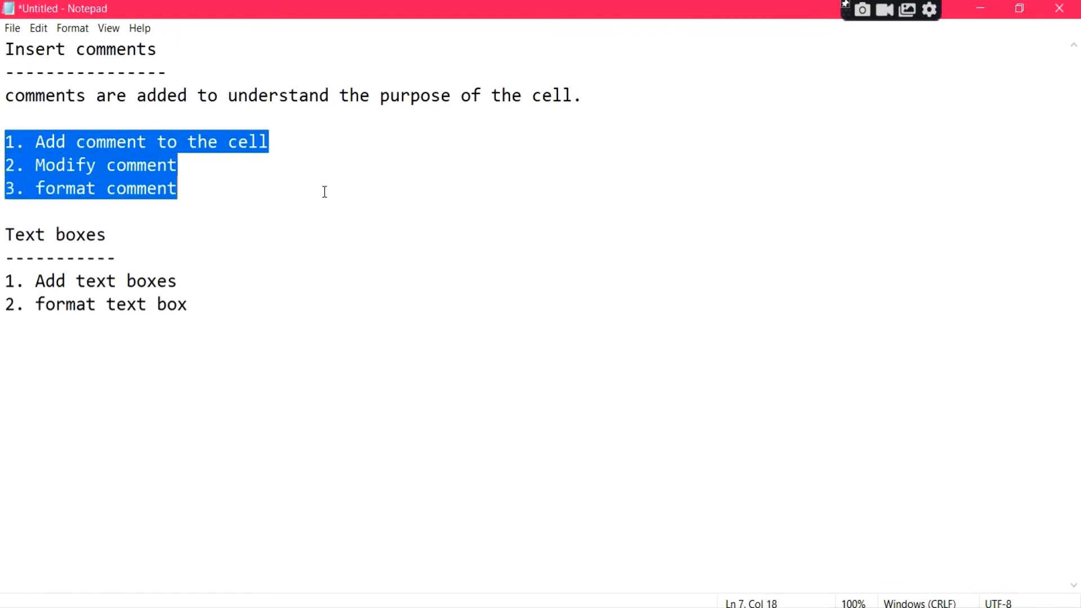
click(5, 280)
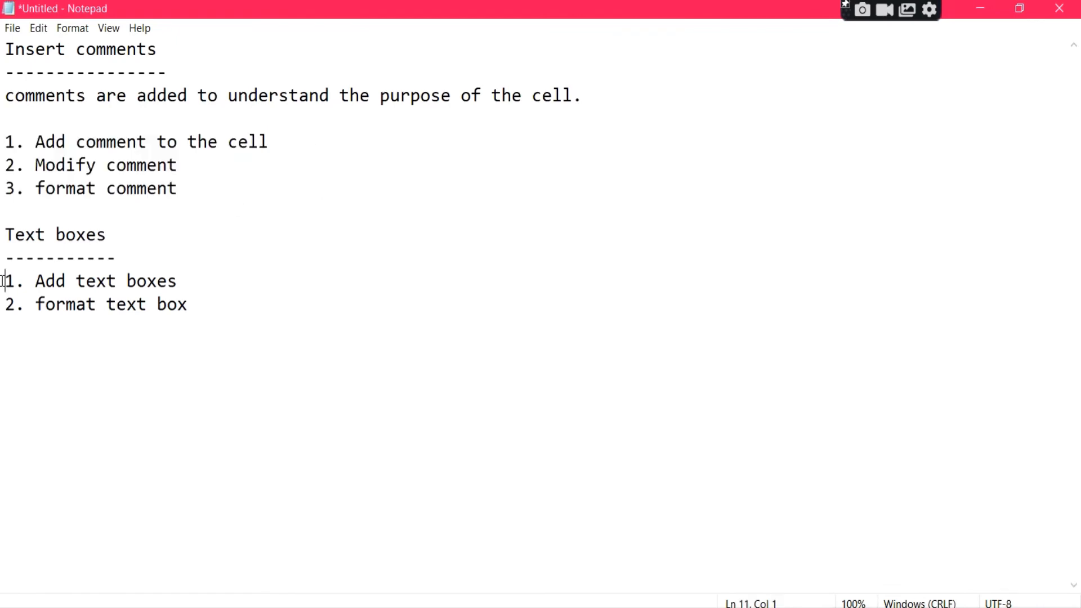
click(235, 267)
drag(235, 267, 260, 303)
click(259, 303)
key(Return)
key(Return)
text(Undo action)
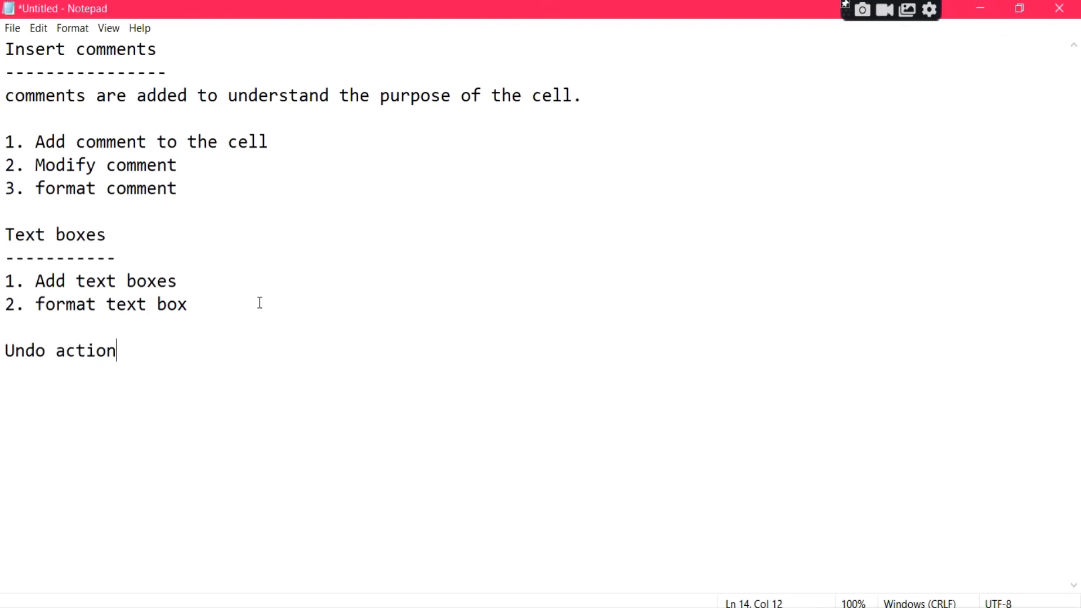
Step: Add the line "Redo action" to the notes, one blank line below "Undo action"
key(Return)
key(Return)
text(Redo lund)
key(BackSpace)
key(BackSpace)
key(BackSpace)
key(BackSpace)
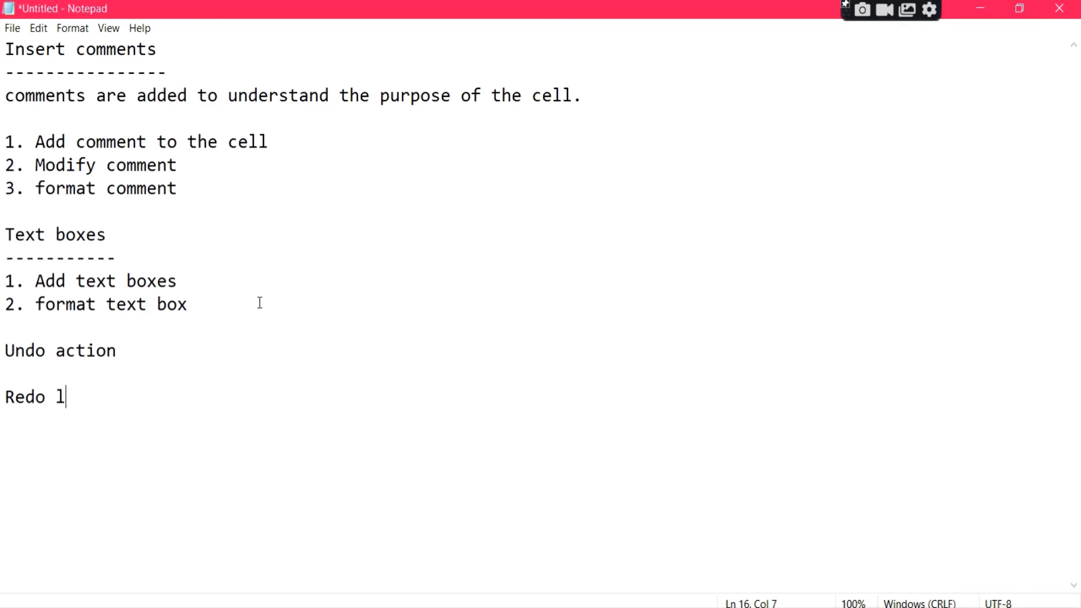
text(action)
key(Return)
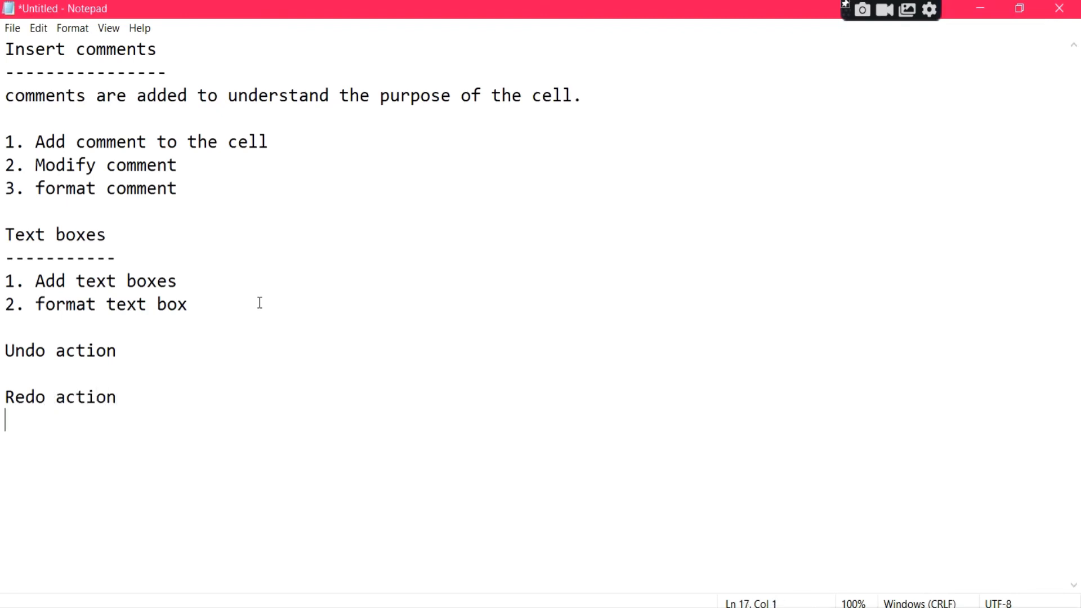